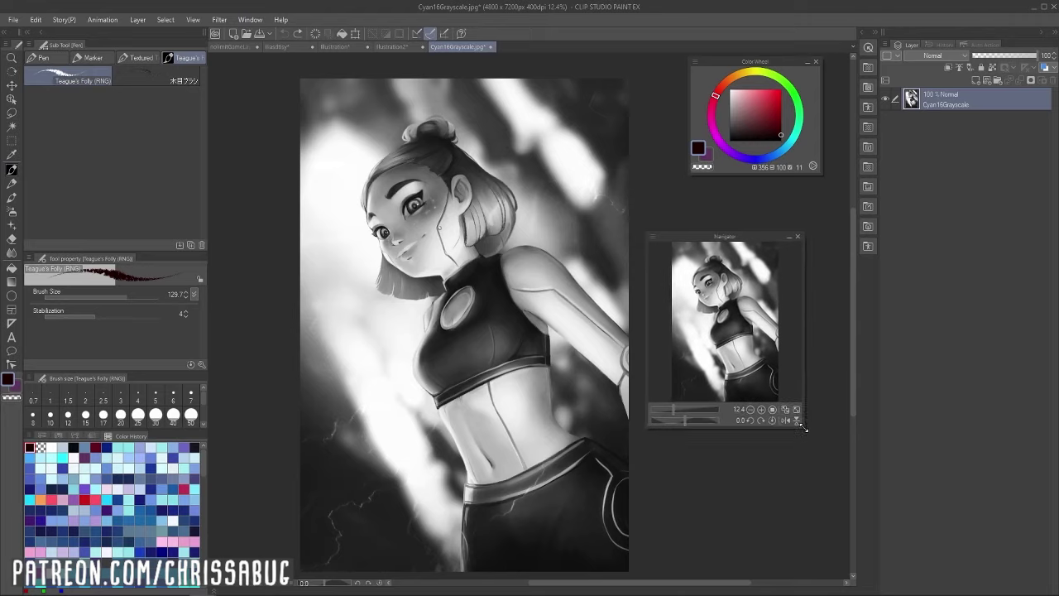
Move the Navigator window to just below the color wheel and recenter the painting in view
left_click_drag(717, 238, 745, 214)
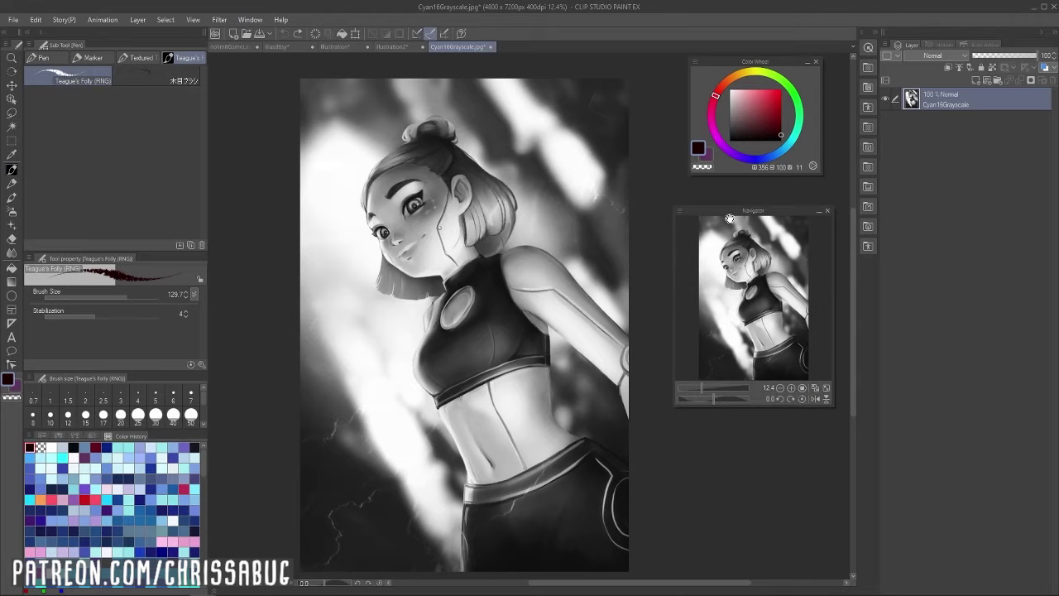
left_click_drag(742, 299, 744, 293)
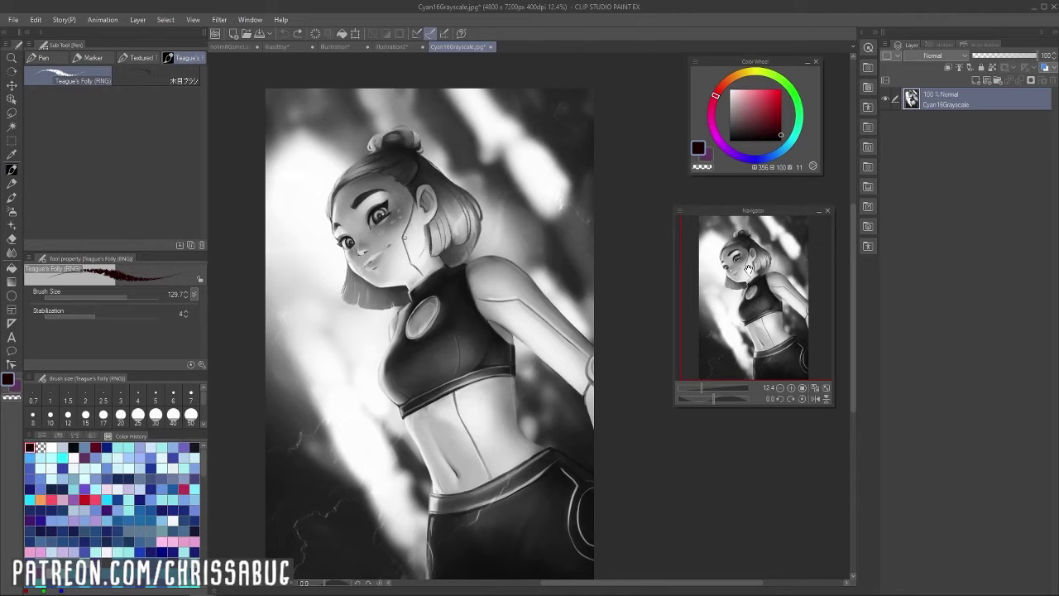
mouse_move(753, 269)
left_mouse_down()
mouse_move(747, 274)
mouse_move(748, 247)
mouse_move(759, 288)
mouse_move(749, 266)
mouse_move(758, 262)
left_mouse_up()
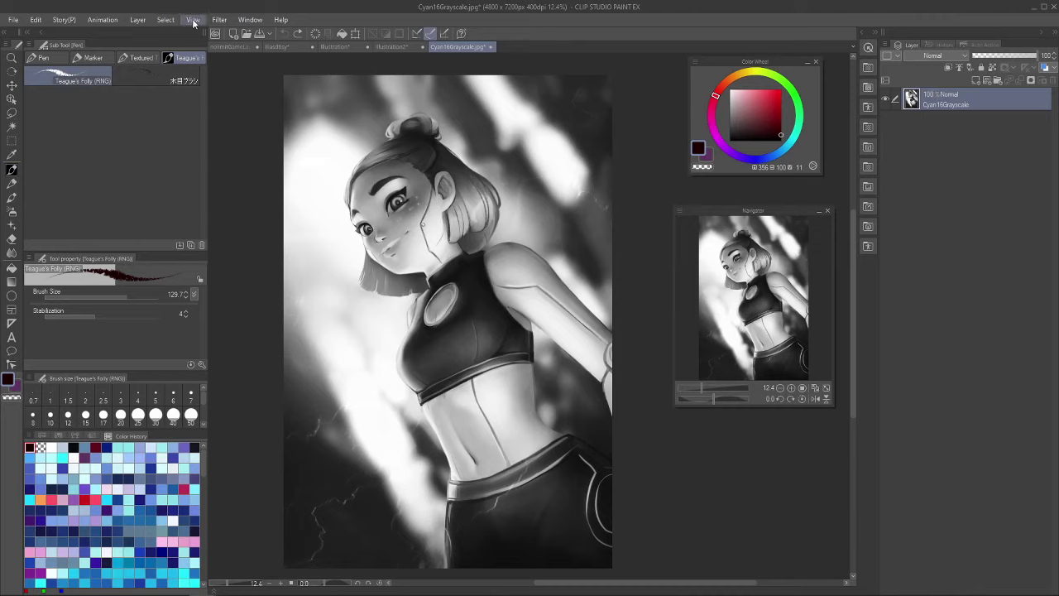
Add a Gradient map correction layer above the grayscale painting, keeping its settings dialog clear of the figure
left_click(137, 21)
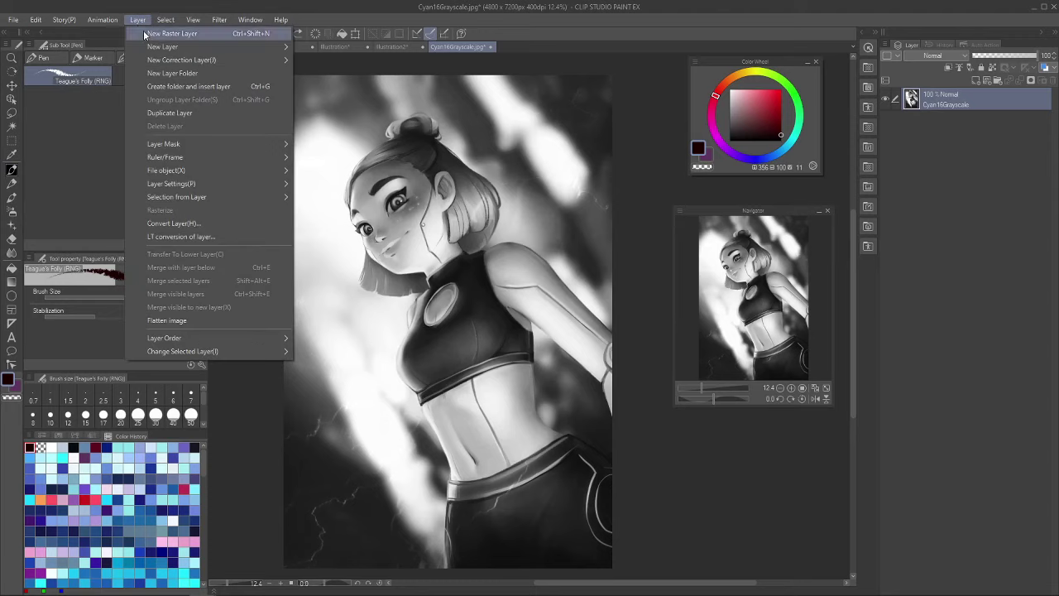
mouse_move(250, 63)
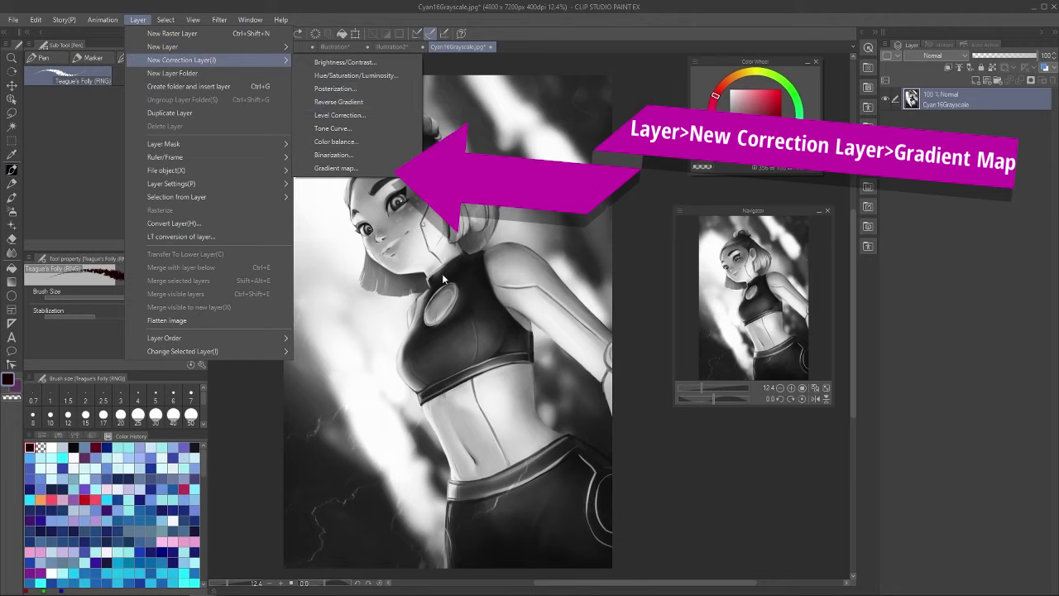
left_click(895, 58)
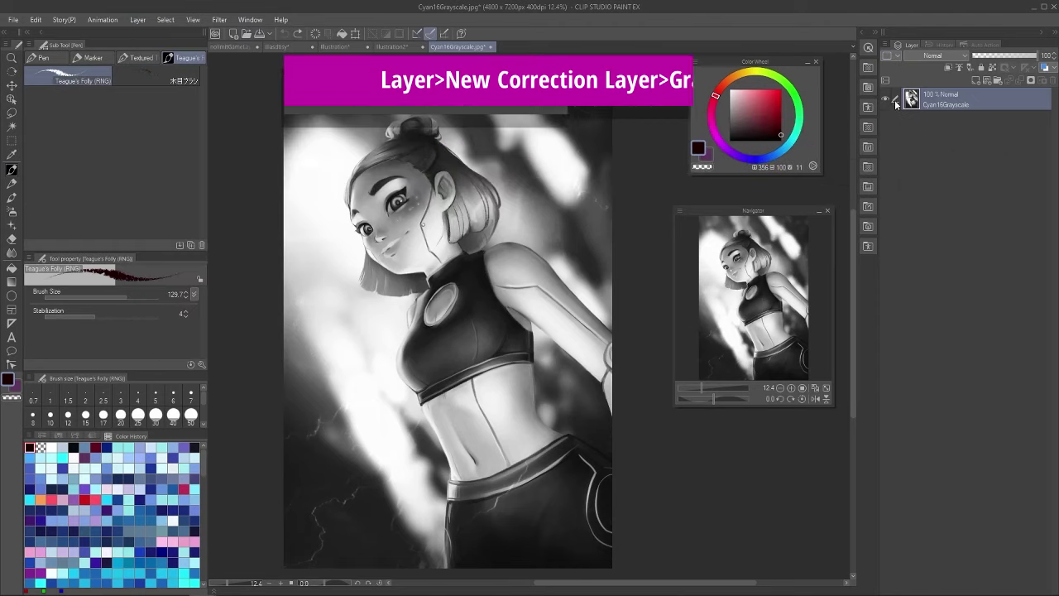
left_click(885, 44)
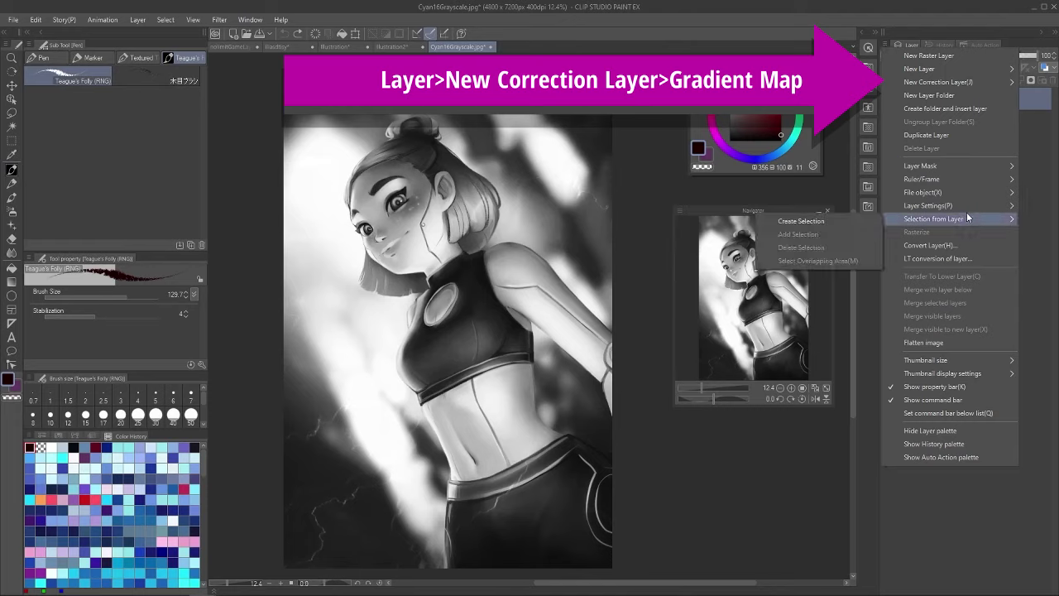
mouse_move(991, 81)
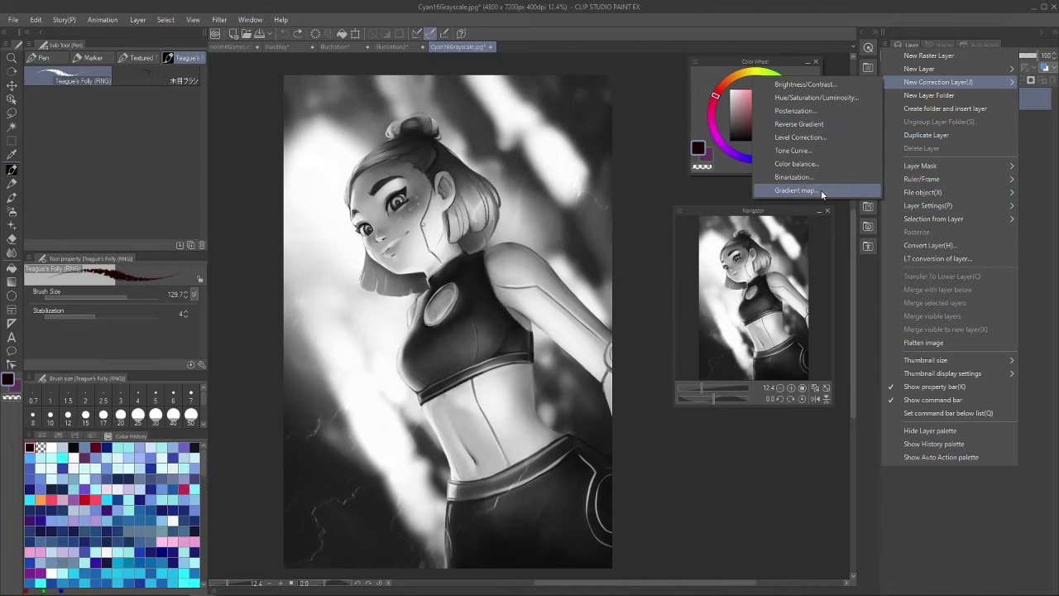
left_click(828, 190)
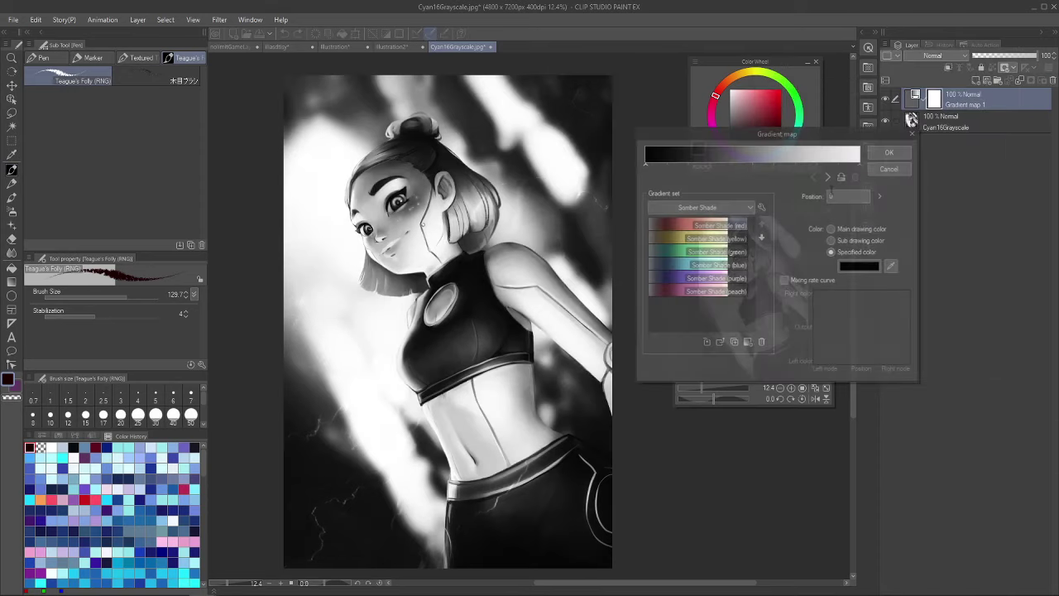
left_click_drag(847, 130, 781, 124)
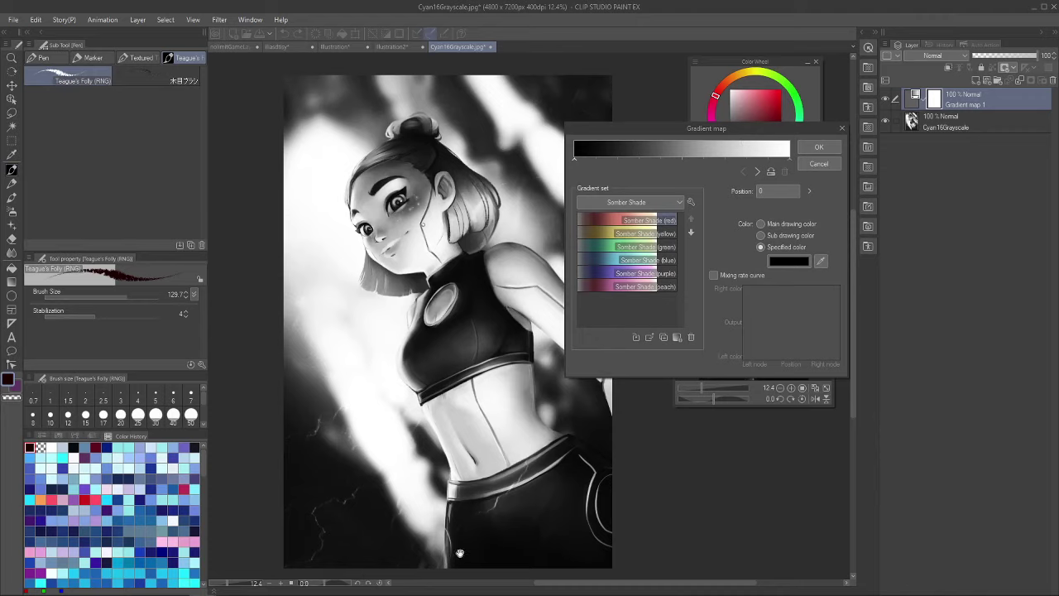
Try the red, green, purple, peach and yellow gradients of the Somber Shade set on the painting
mouse_move(579, 589)
left_click(638, 220)
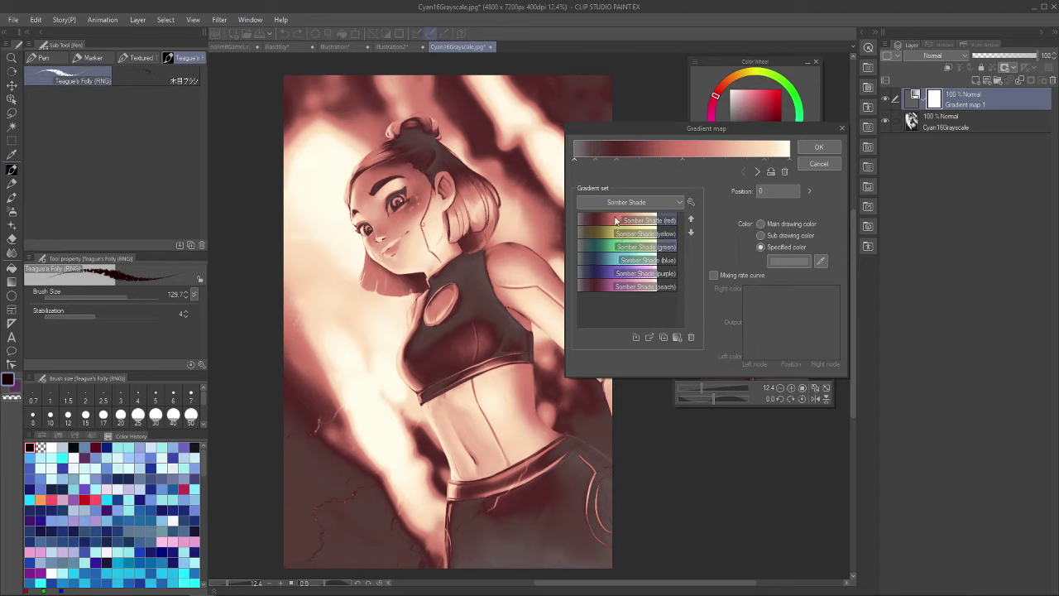
left_click(619, 249)
left_click(614, 274)
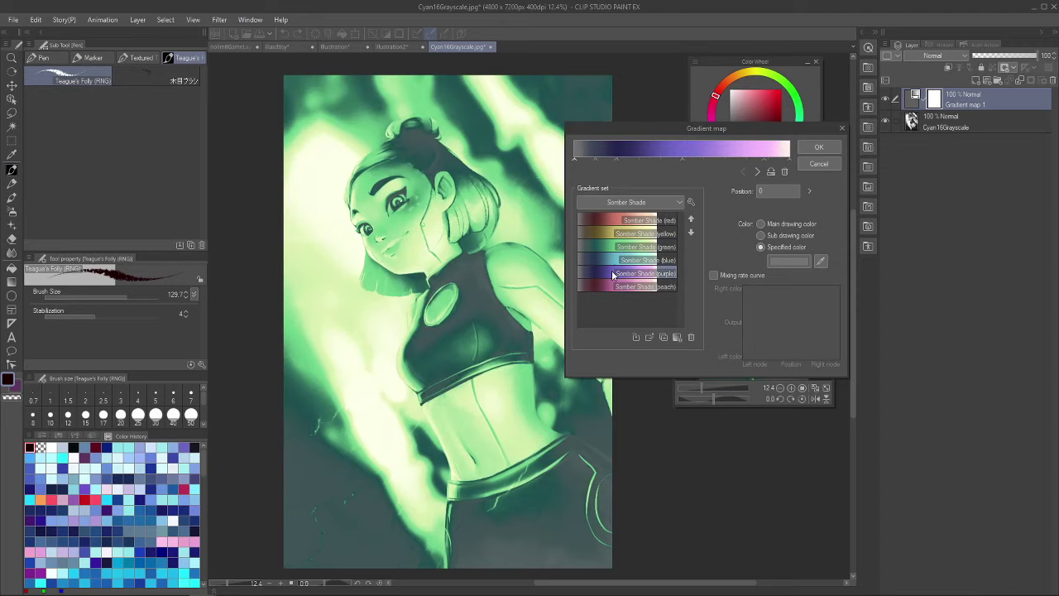
left_click(621, 286)
left_click(614, 273)
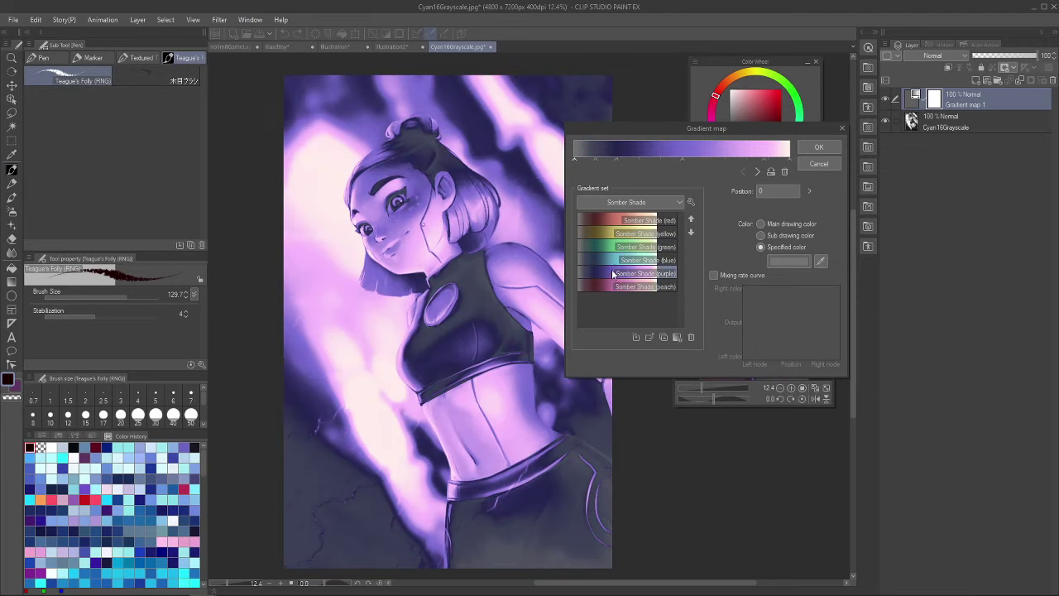
left_click(617, 235)
left_click(617, 224)
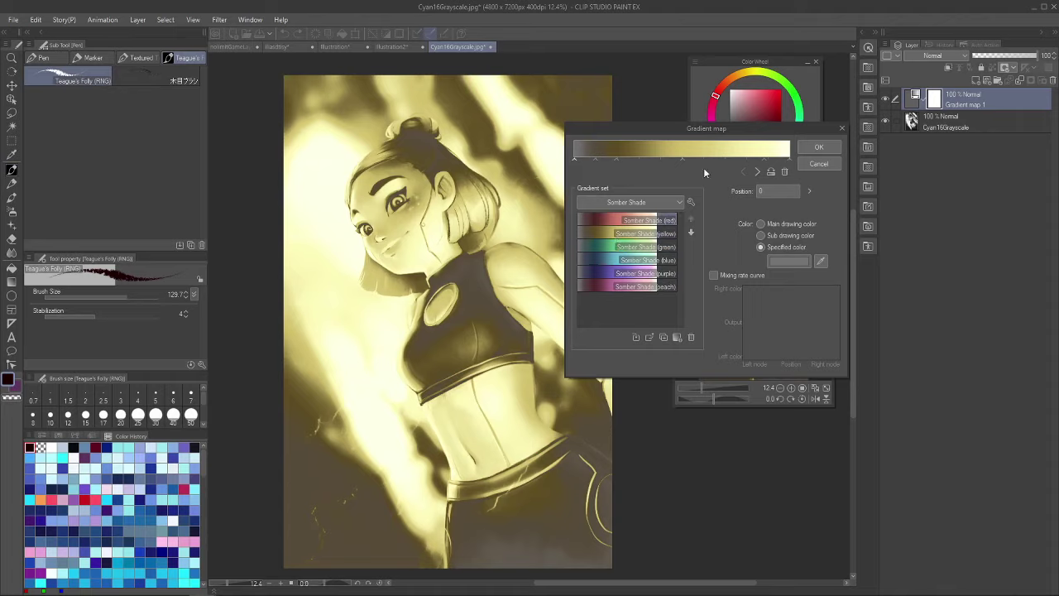
Load the Sky gradient set and try its Sunset variants and the Blue sky gradient on the painting
left_click(652, 204)
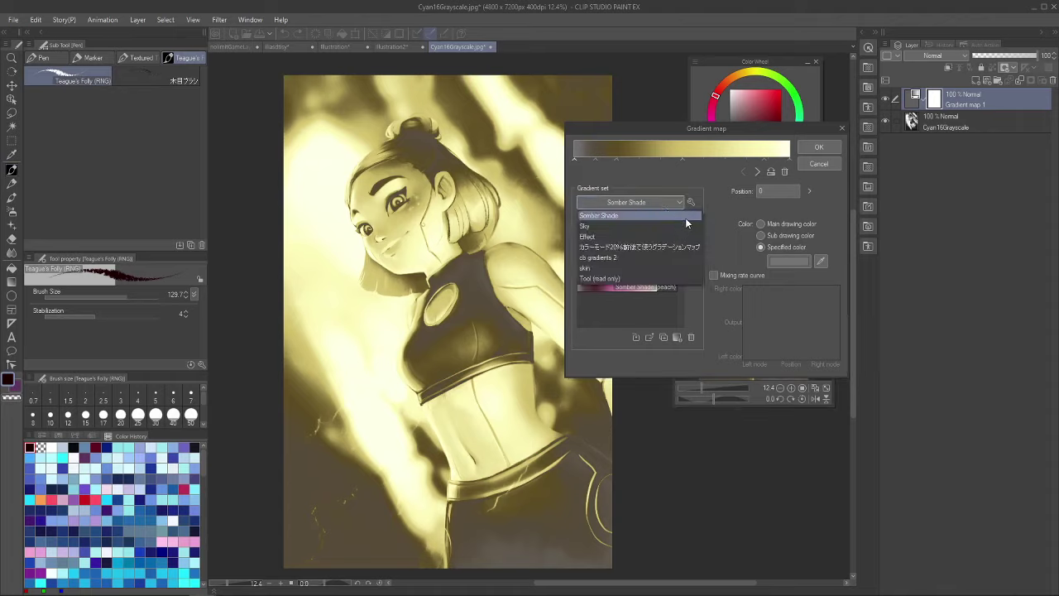
left_click(612, 225)
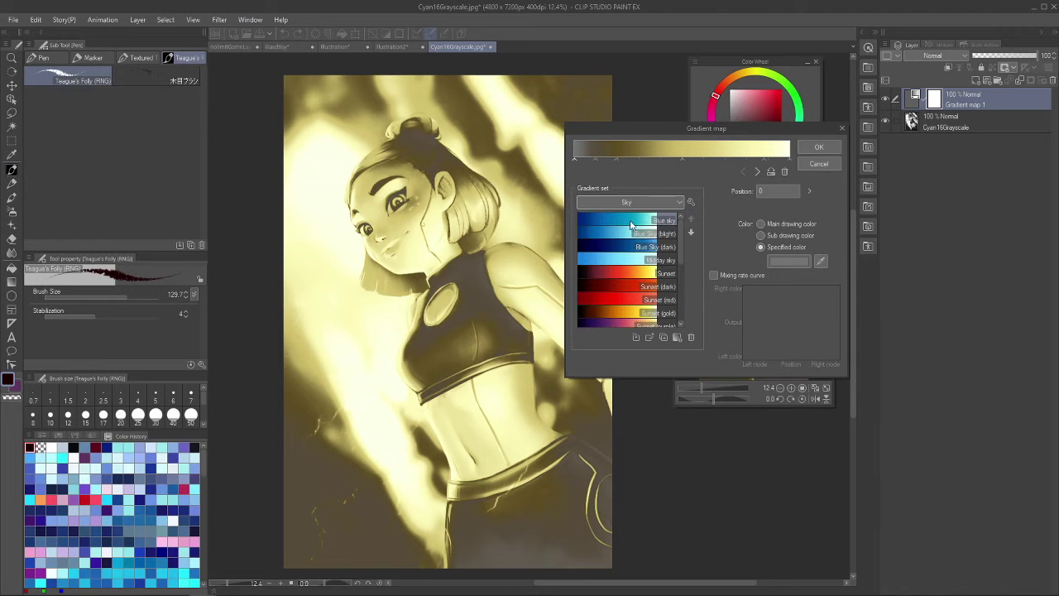
left_click(605, 272)
left_click(615, 289)
left_click(616, 313)
left_click(617, 321)
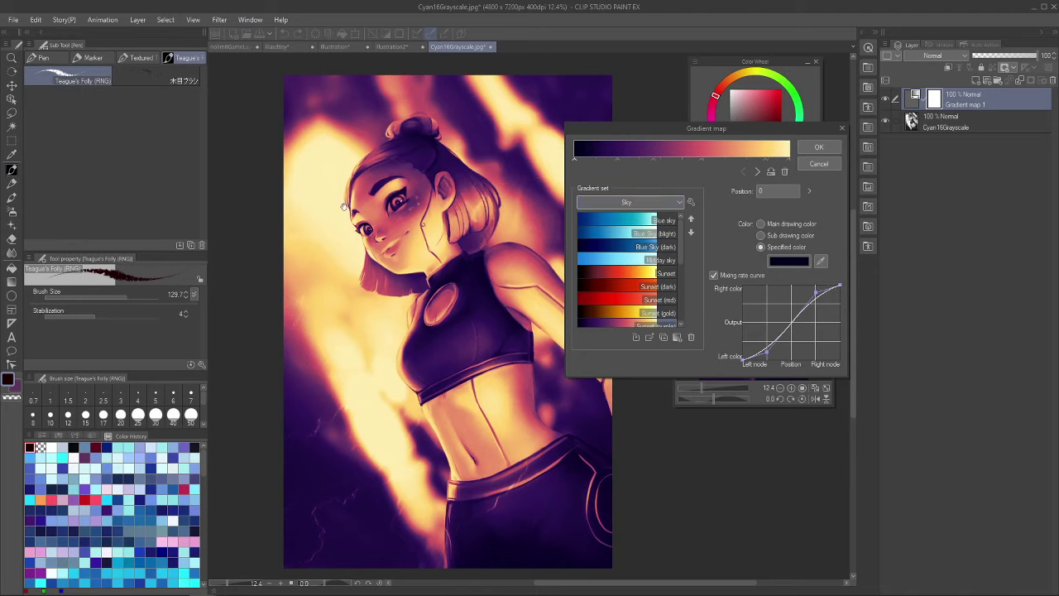
left_click(613, 221)
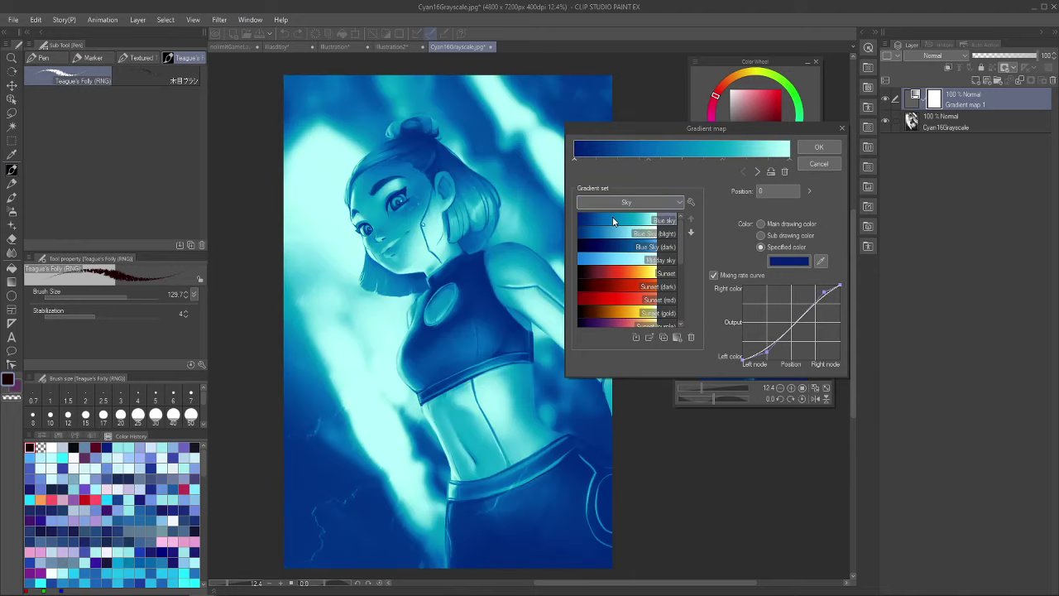
Load the カラーモード20%前後で使うグラデーションマップ gradient set and try its gradients 11 and 13
left_click(625, 201)
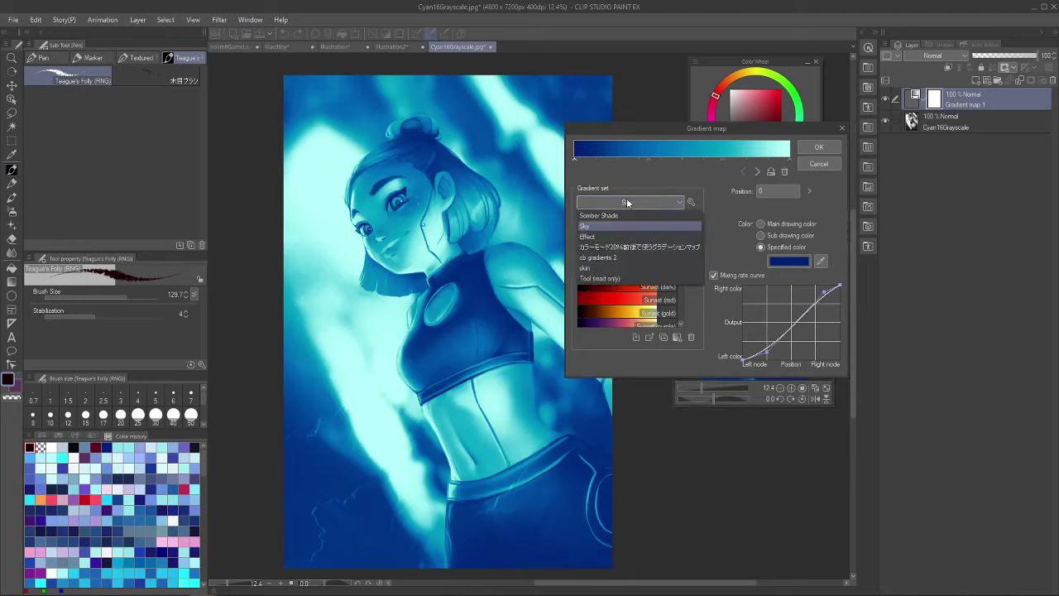
left_click(624, 247)
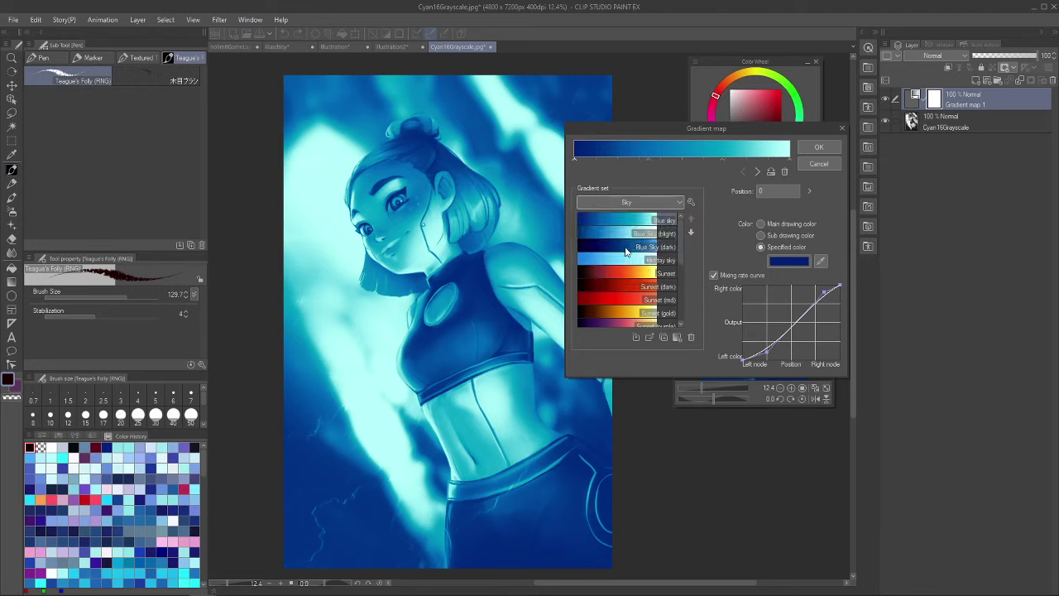
scroll(637, 219, "down", 3)
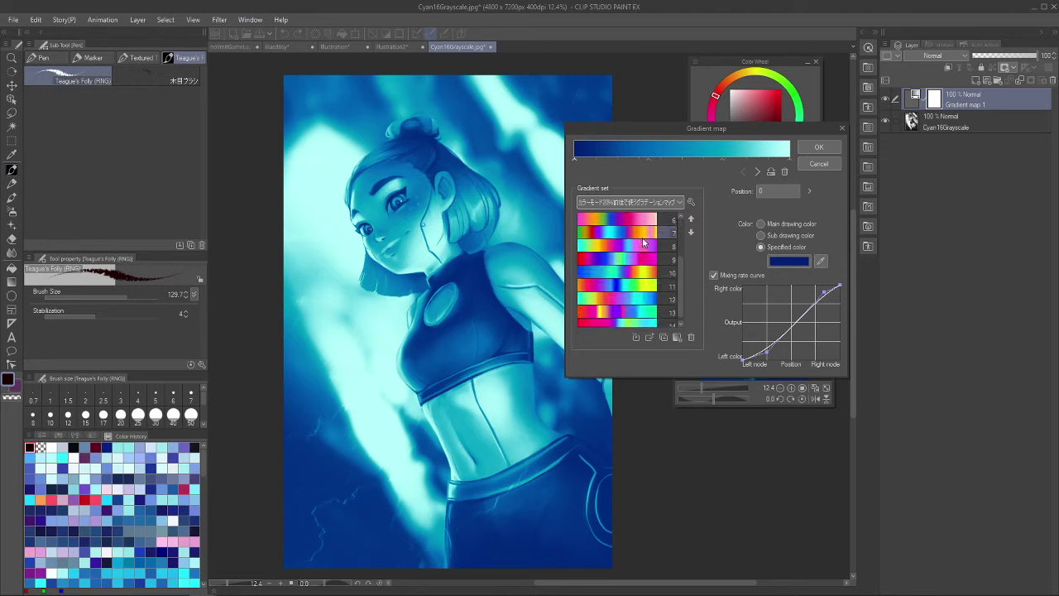
left_click(637, 283)
left_click(636, 308)
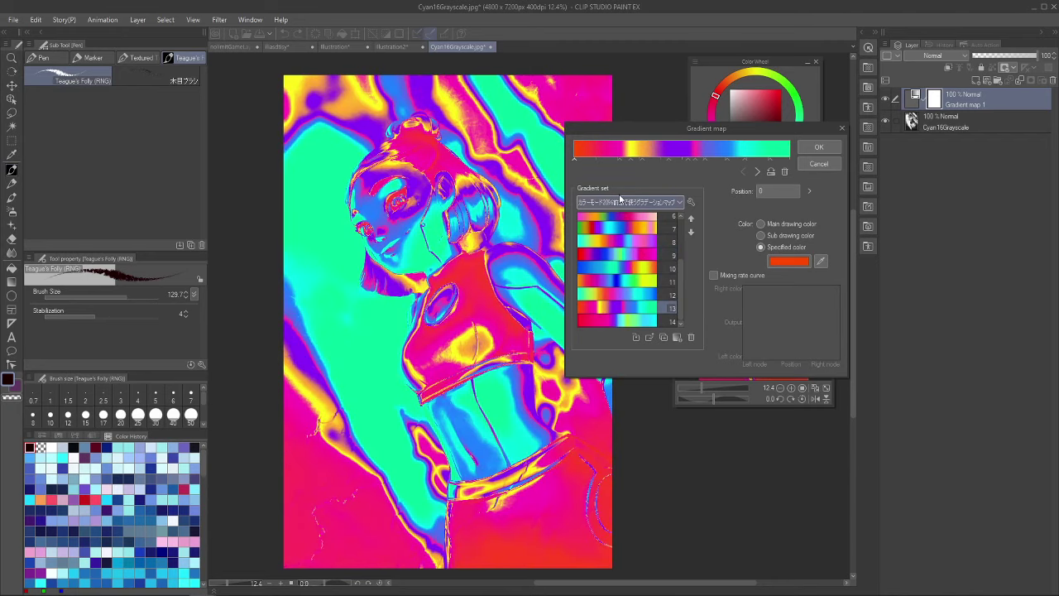
Browse the cb gradients 2 set and switch the gradient set to skin
left_click(617, 202)
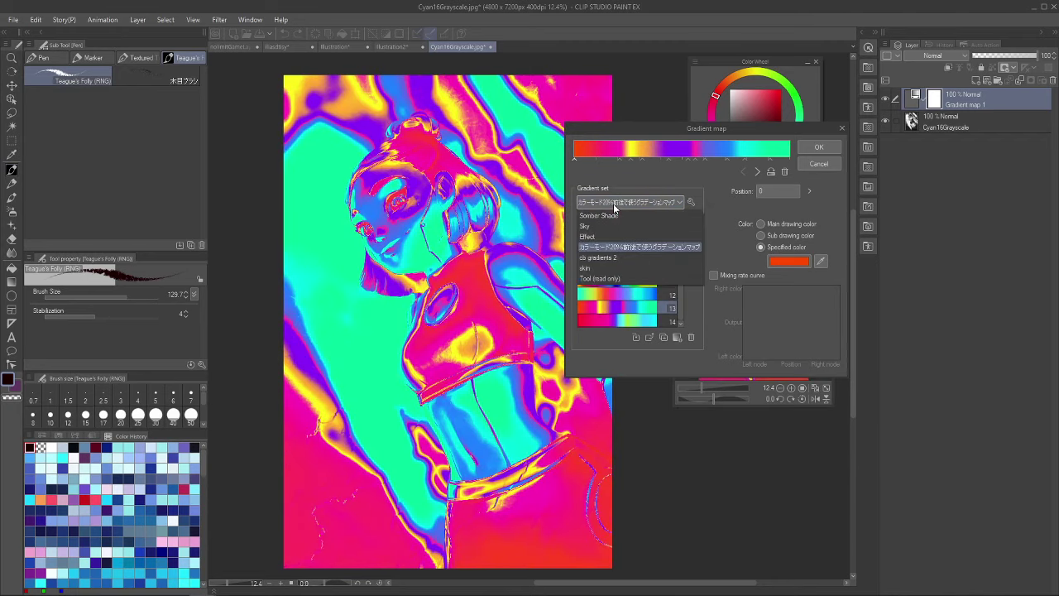
left_click(630, 257)
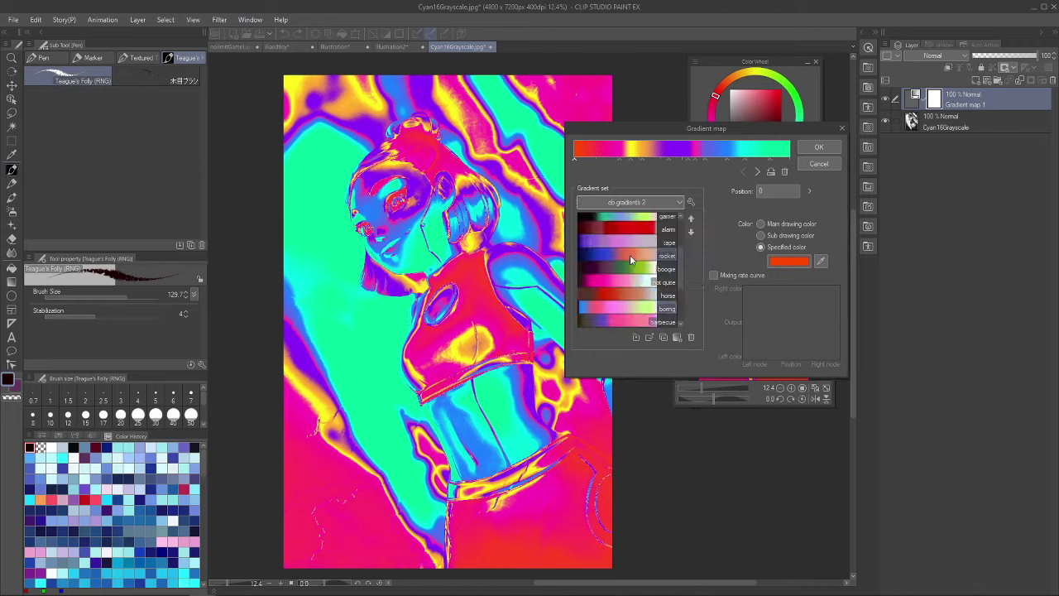
left_click(642, 205)
left_click(612, 267)
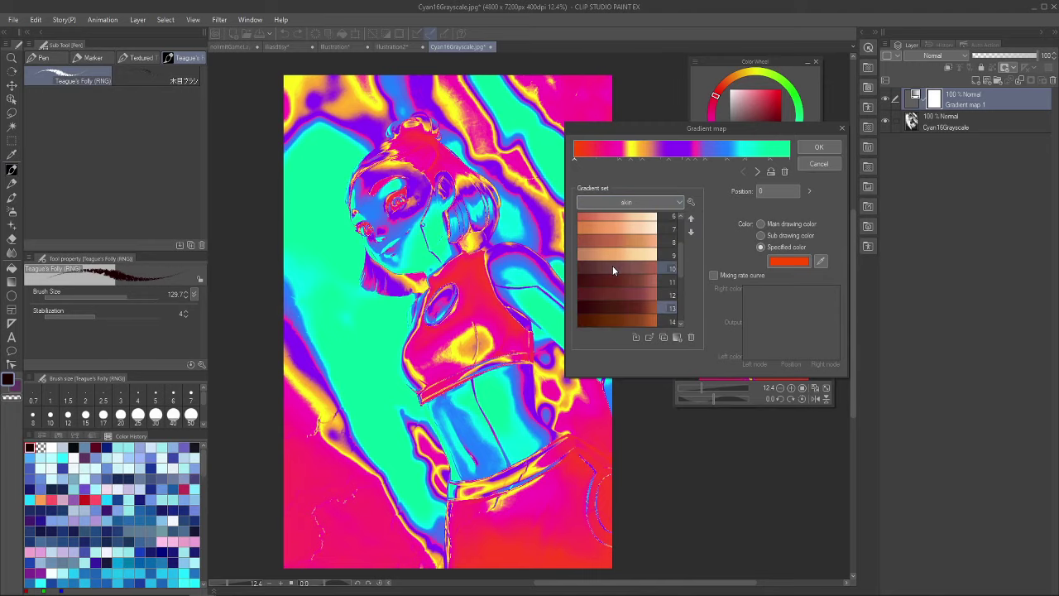
Try the dark skin gradients 10, 13 and 14 on the painting
left_click(612, 265)
left_click(606, 309)
left_click(606, 321)
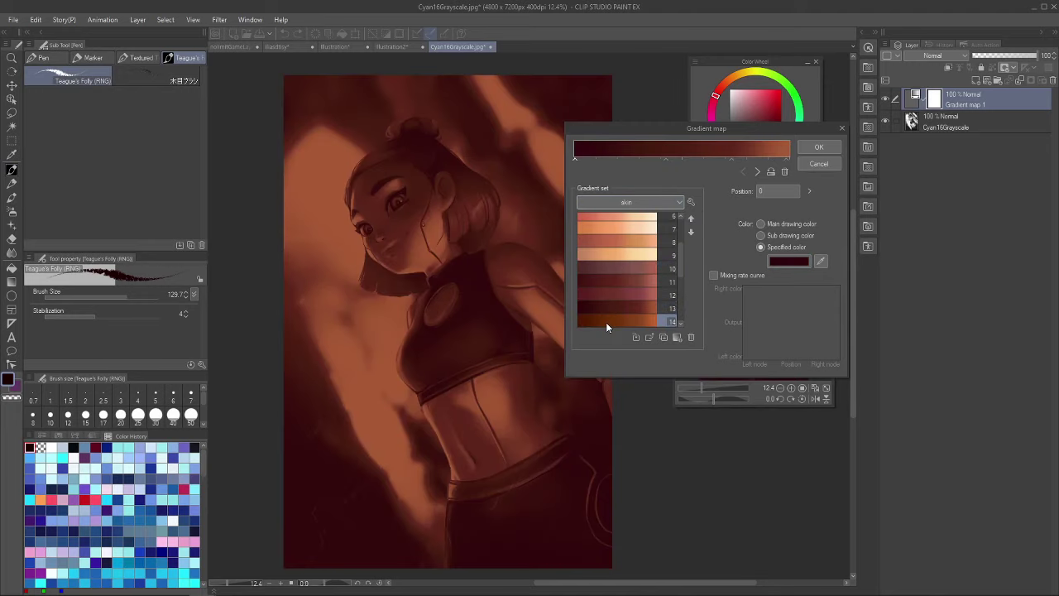
scroll(618, 243, "up", 2)
scroll(618, 243, "up", 1)
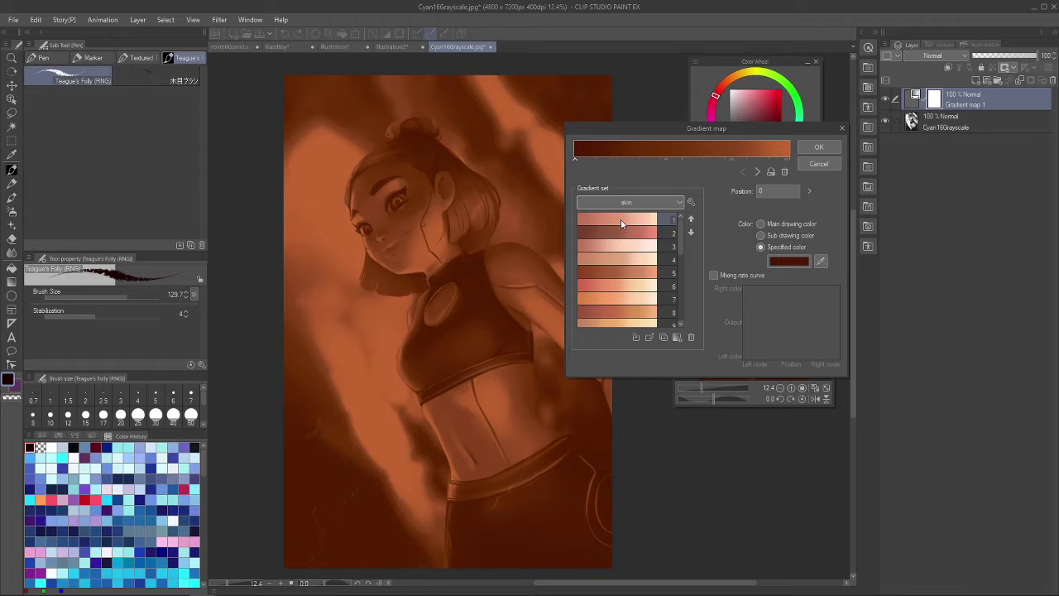
Compare the lighter gradients of the skin set and apply gradient 6 to the painting
left_click(618, 235)
scroll(618, 273, "down", 1)
left_click(617, 299)
scroll(618, 296, "up", 1)
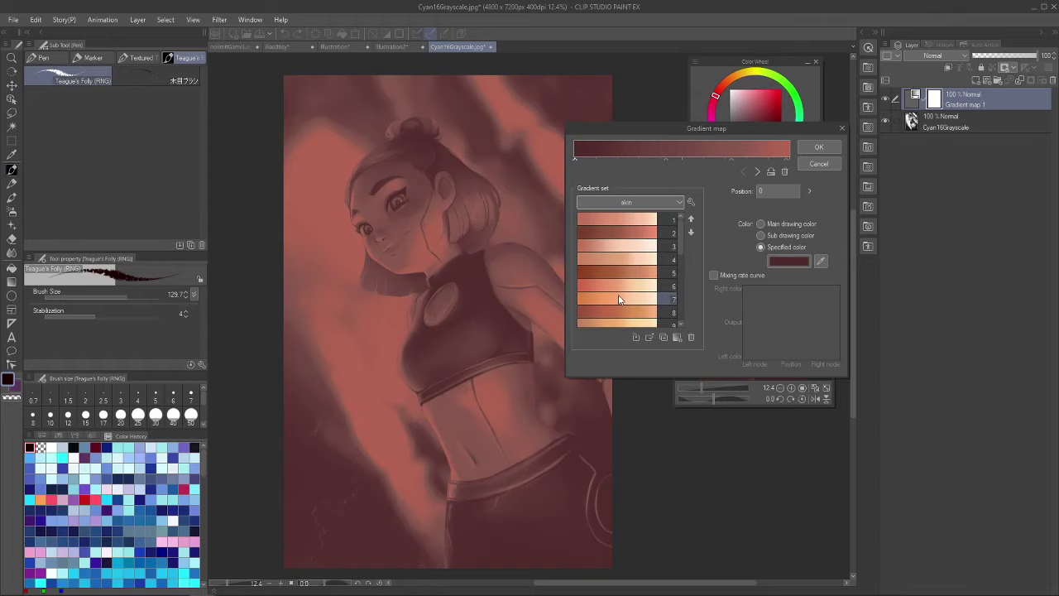
left_click(605, 285)
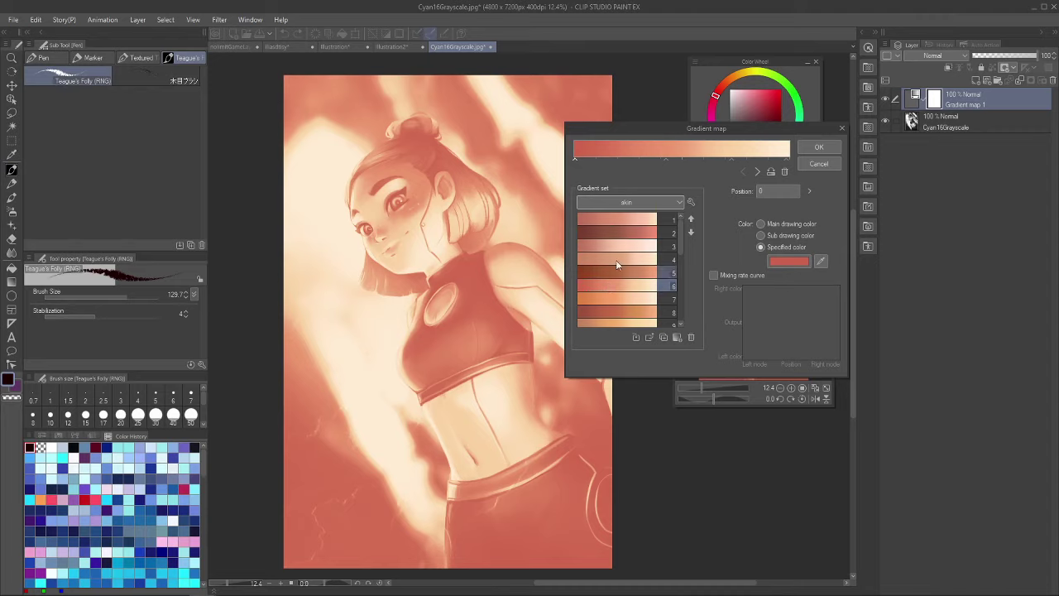
Shift the gradient's two inner color nodes toward the light end and place an additional node nearer the dark end
left_click_drag(733, 159, 764, 161)
left_click_drag(665, 160, 698, 163)
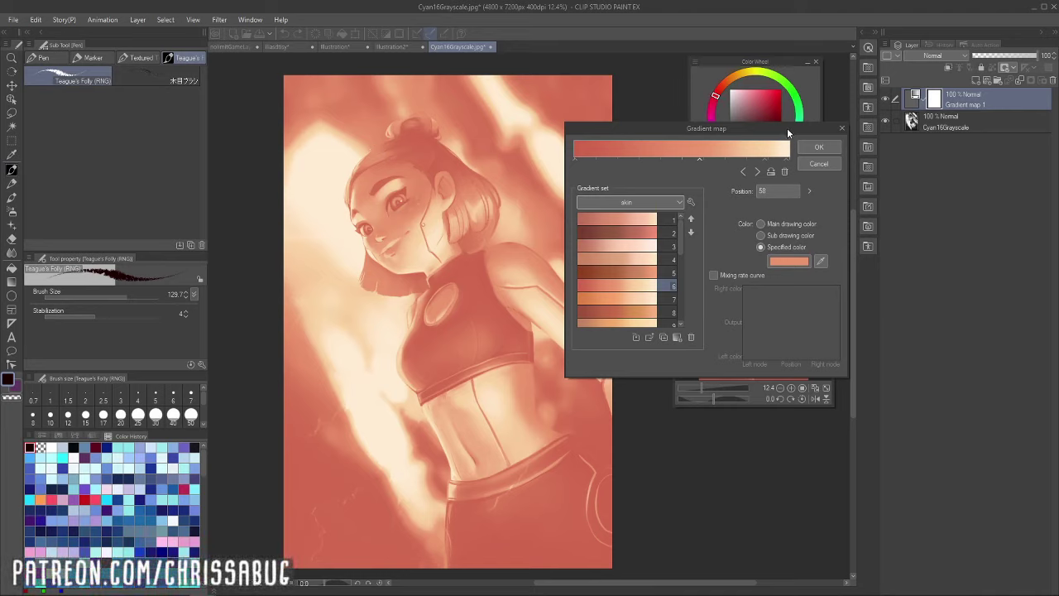
left_click(660, 151)
left_click_drag(583, 159, 628, 159)
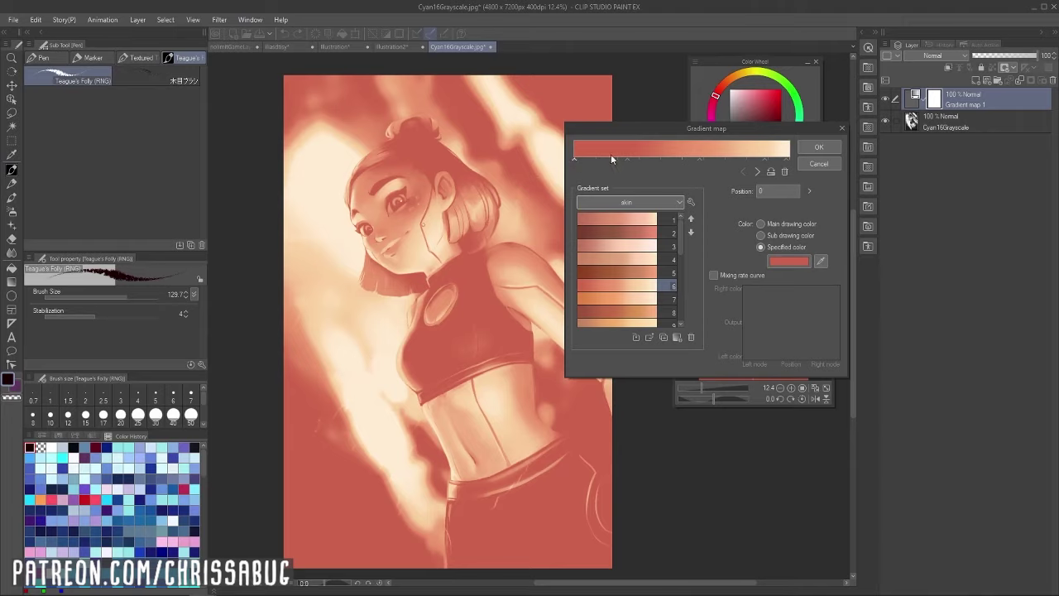
Change the color of the gradient's darkest node at position 0 to a deep crimson with HSV 352, 80, 56
left_click(778, 262)
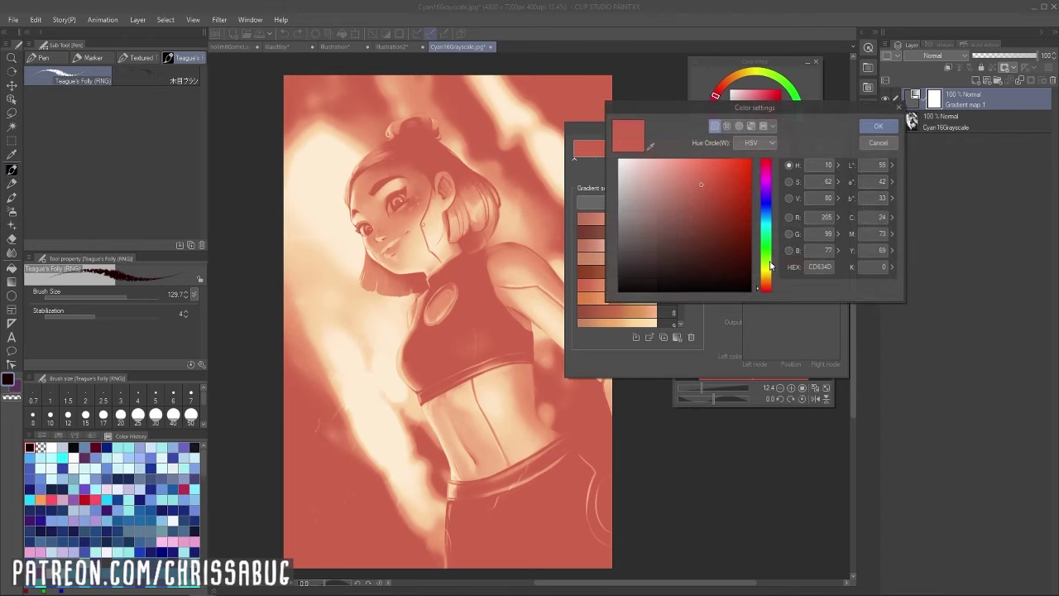
left_click(718, 211)
left_click_drag(718, 210, 725, 217)
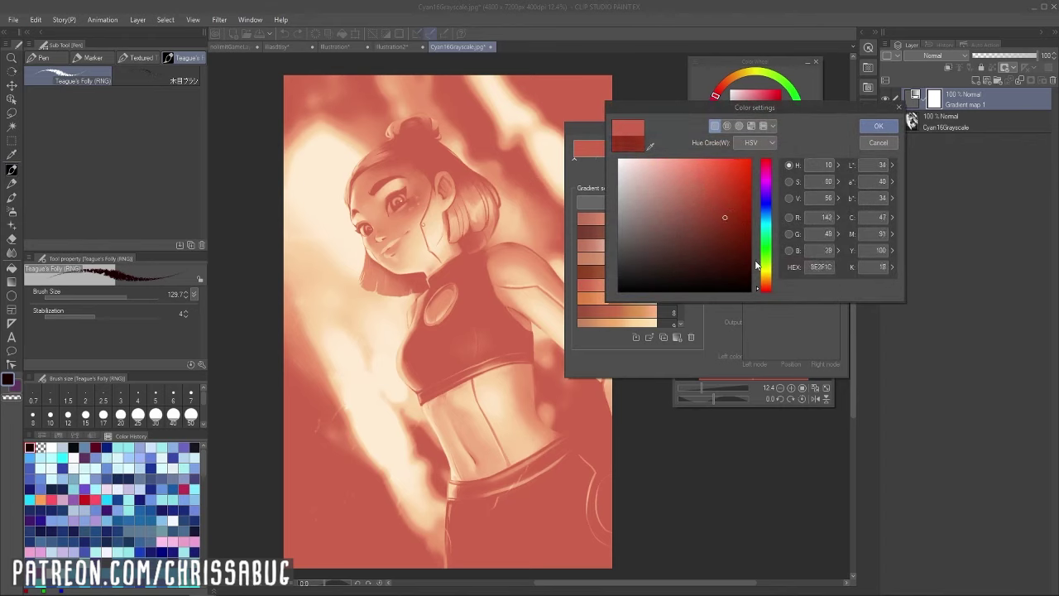
left_click(768, 166)
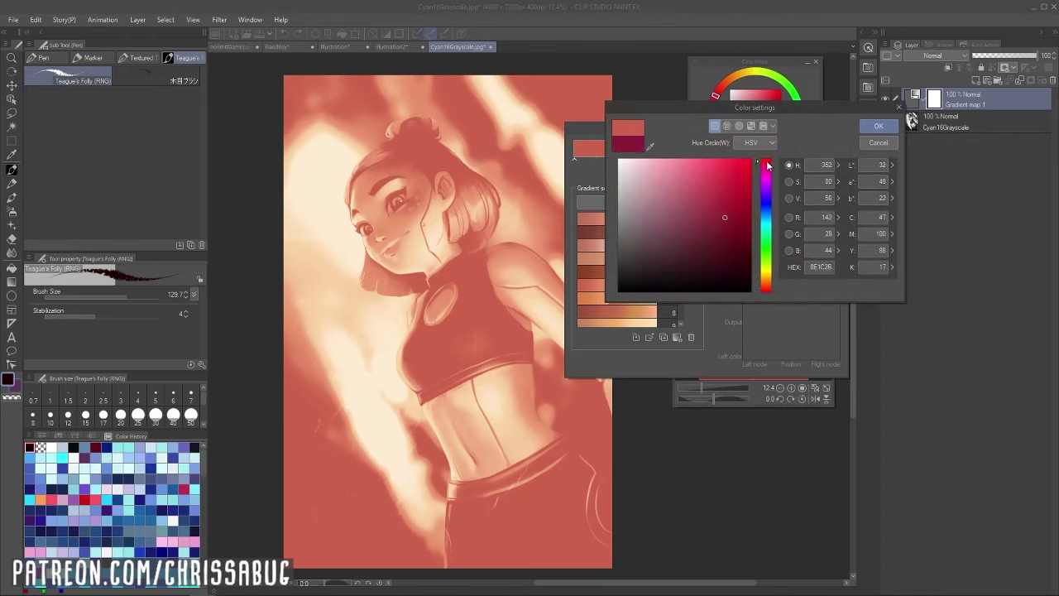
left_click(879, 126)
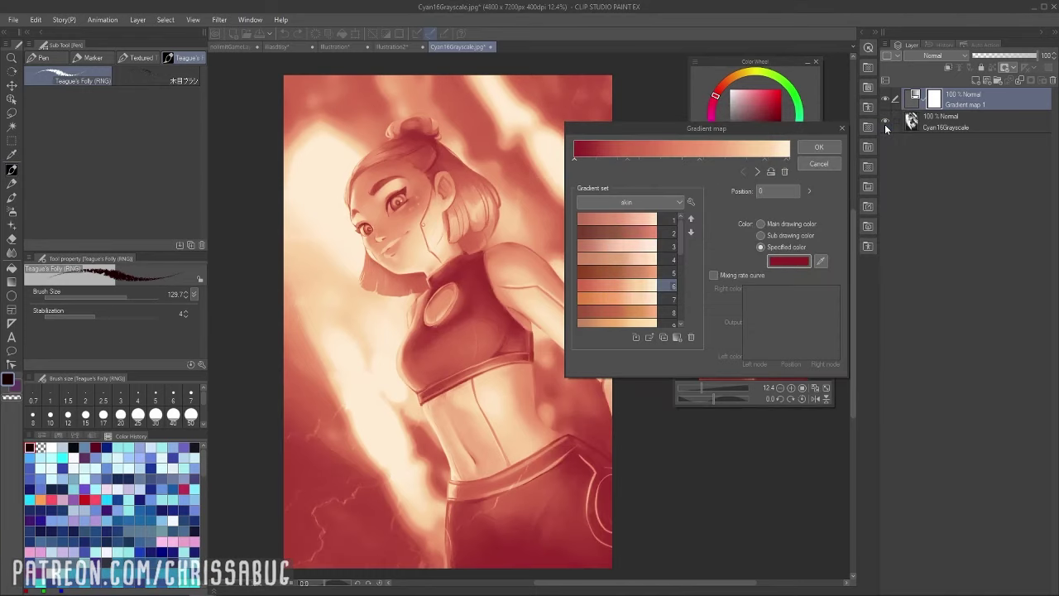
Darken the color of the gradient's node at position 0 to a deep maroon with HSV 355, 80, 35
left_click(796, 261)
left_click_drag(728, 236, 736, 245)
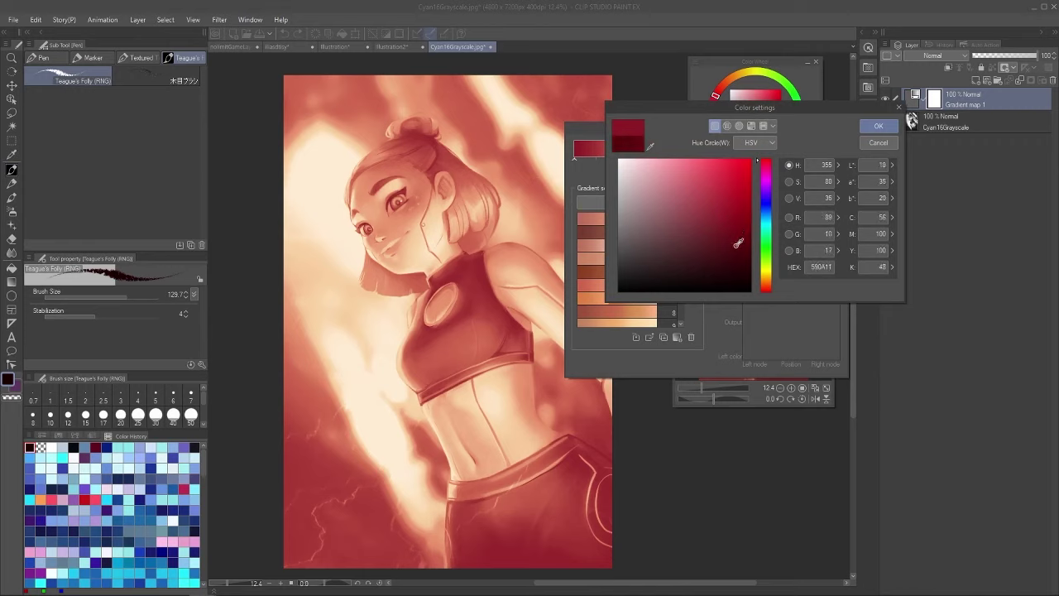
left_click(879, 125)
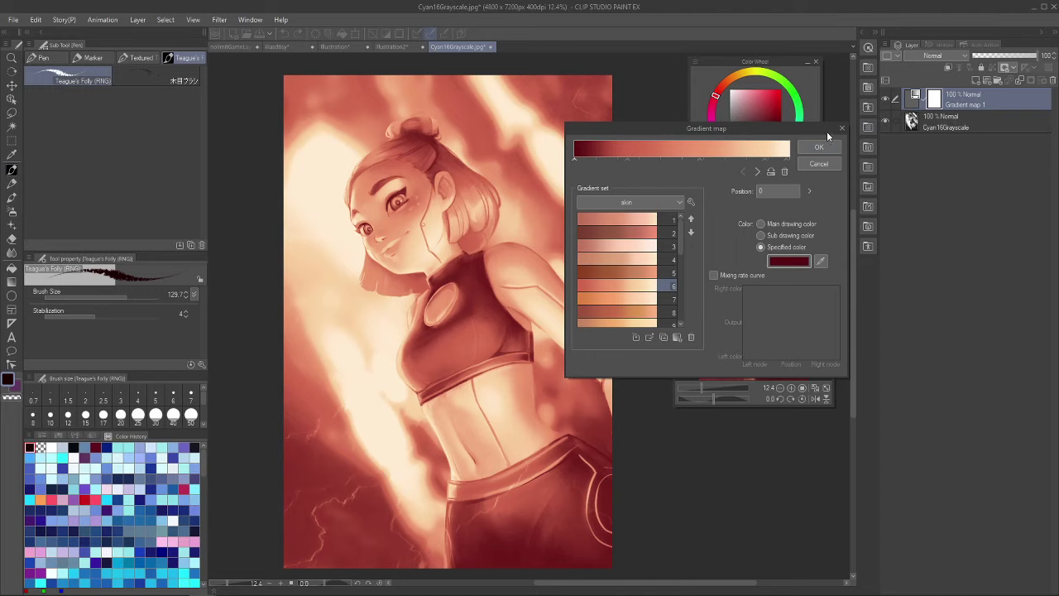
Confirm the gradient map settings, then reopen them from the Gradient map 1 layer and confirm again
left_click_drag(827, 131, 635, 176)
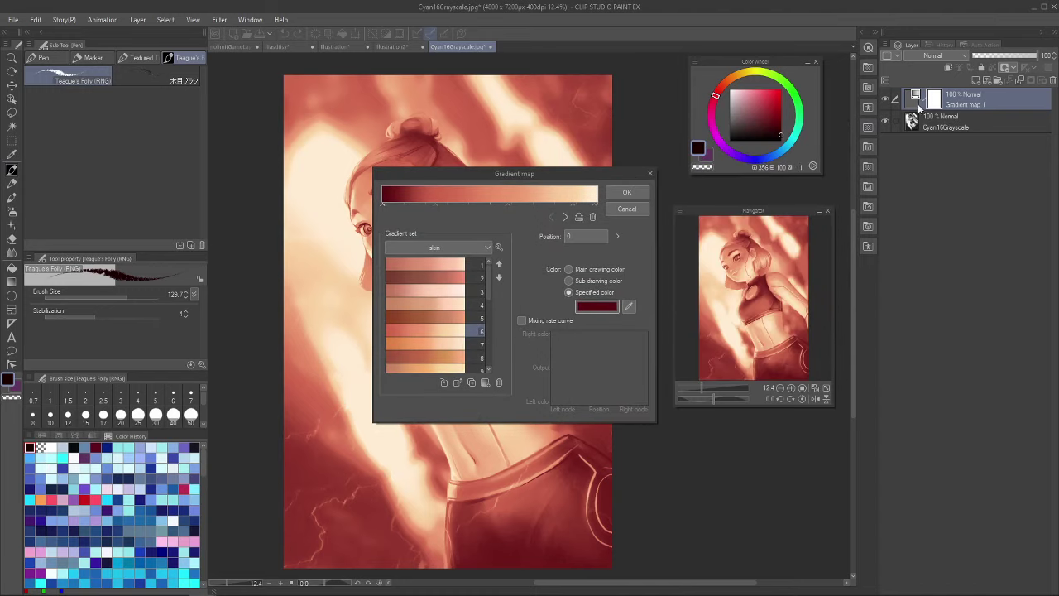
left_click_drag(577, 178, 705, 242)
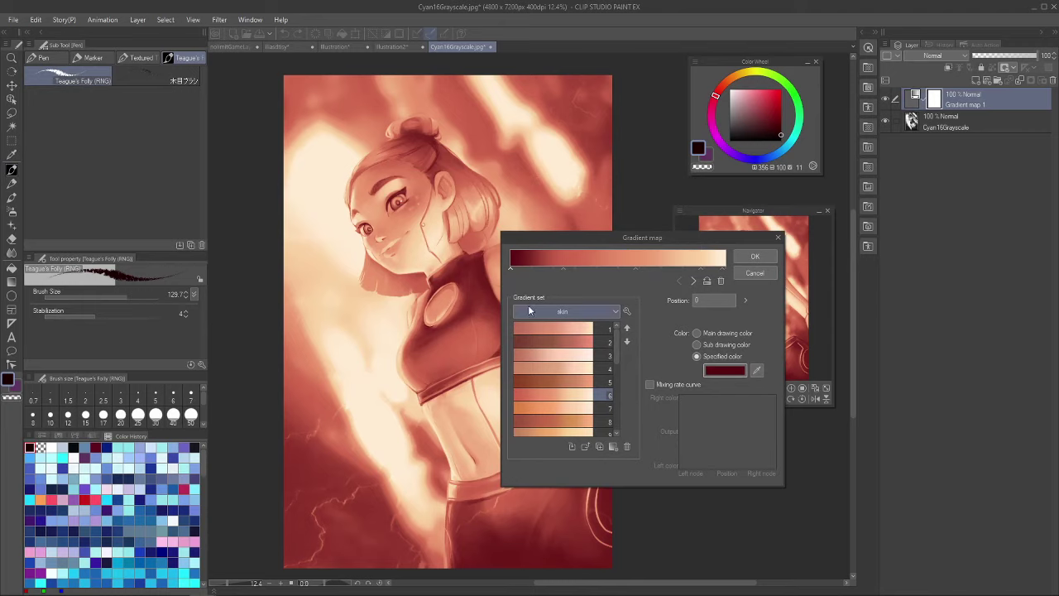
left_click(763, 257)
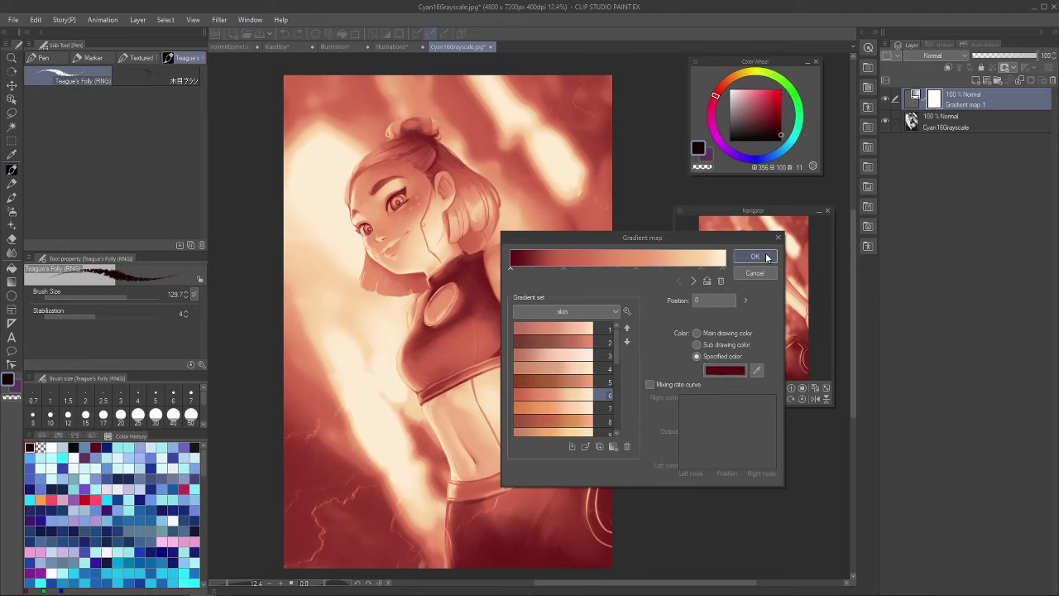
double_click(913, 100)
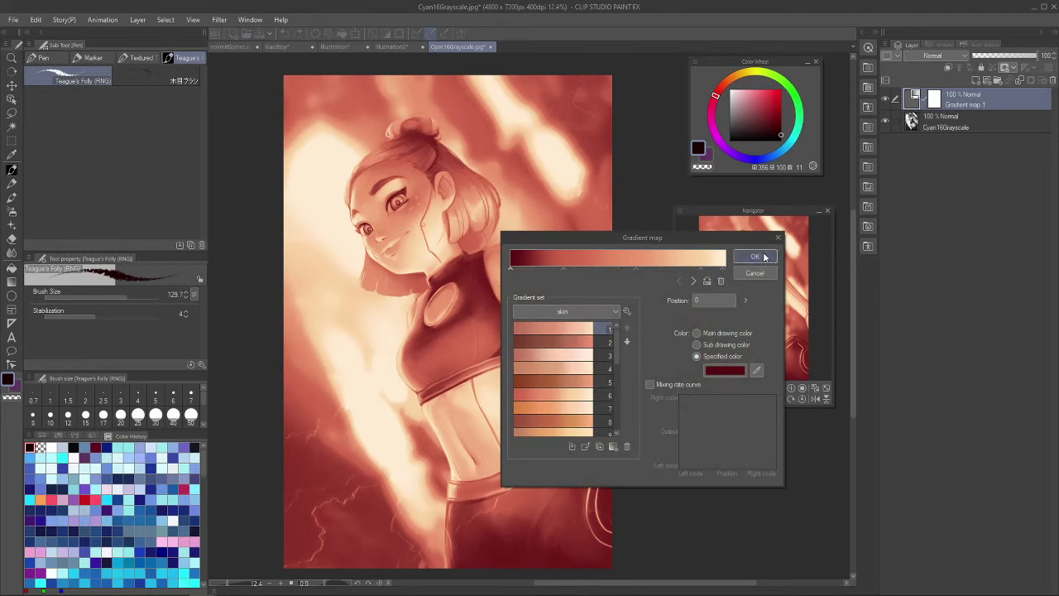
left_click(763, 257)
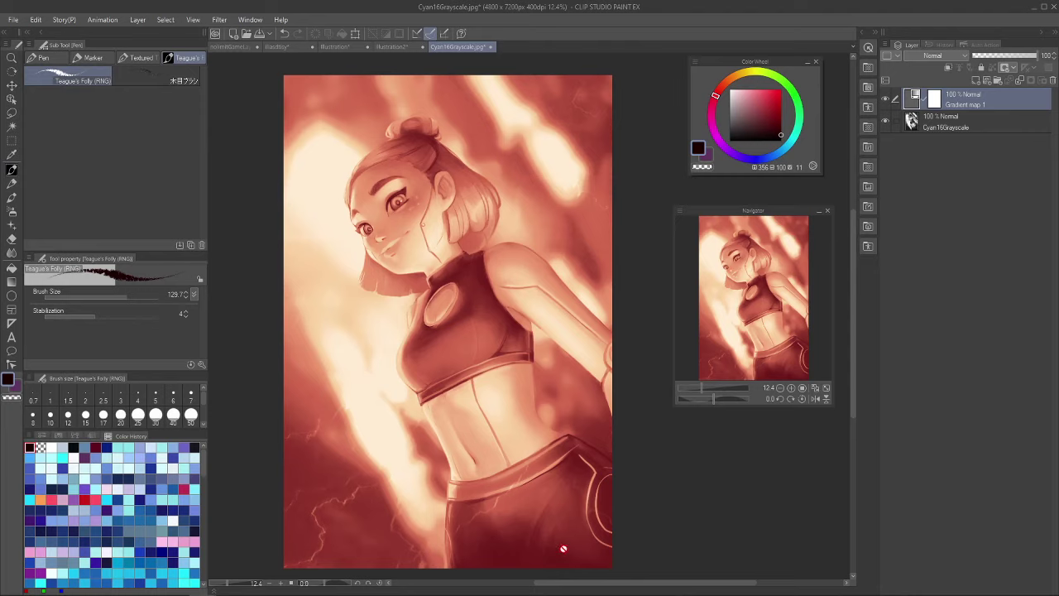
Fill the Gradient map 1 layer mask with transparent color to hide the color effect across the whole canvas
left_click(935, 100)
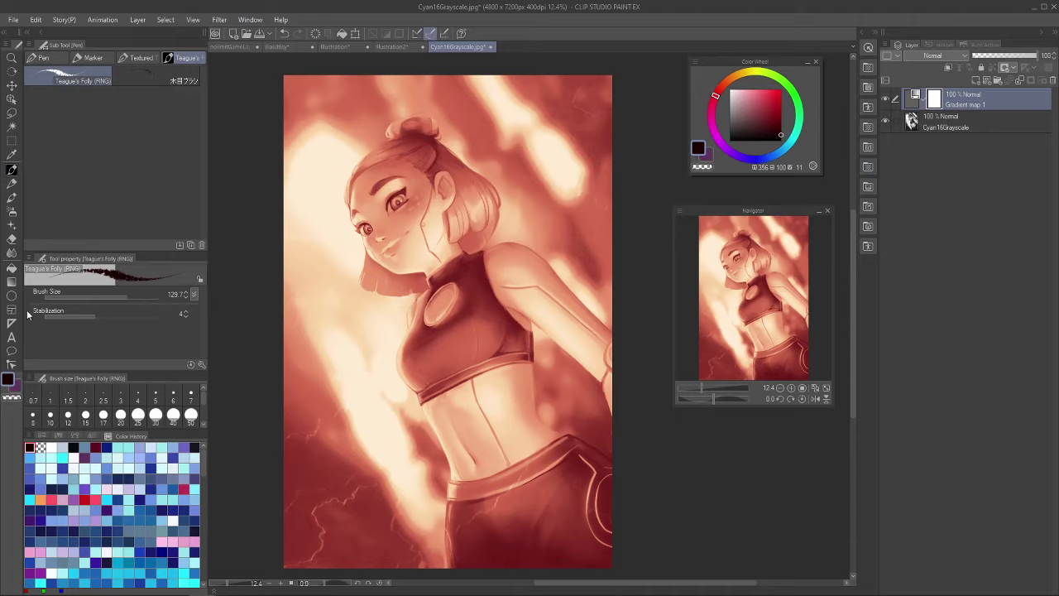
left_click(11, 268)
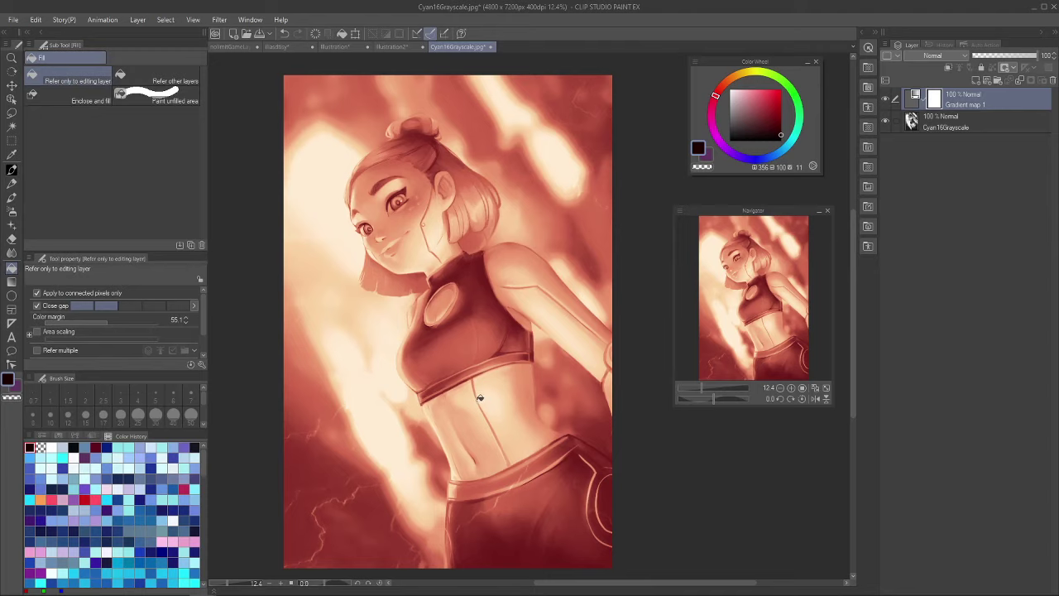
left_click(10, 398)
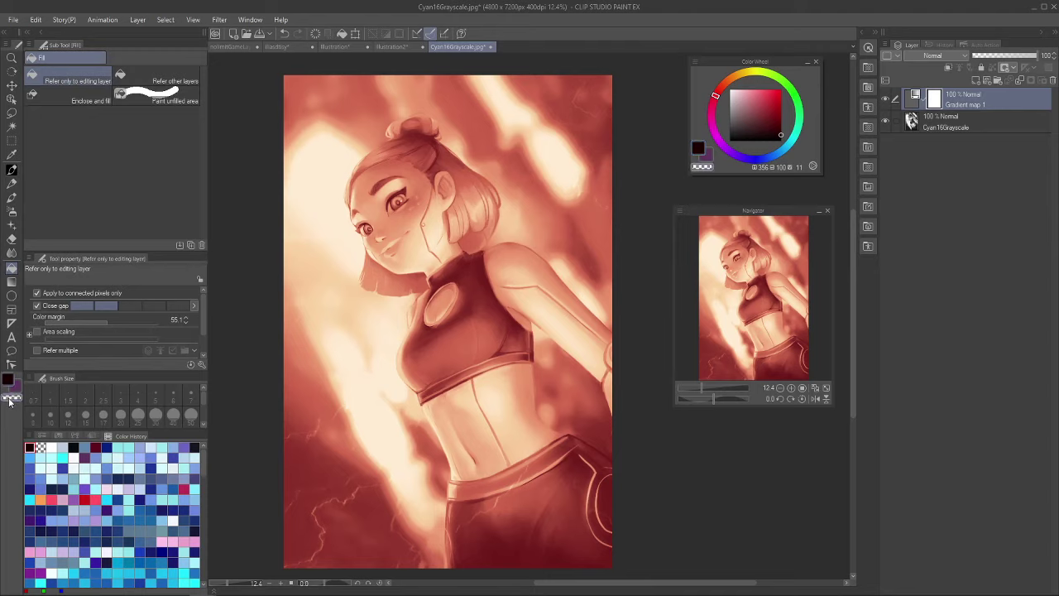
left_click(464, 213)
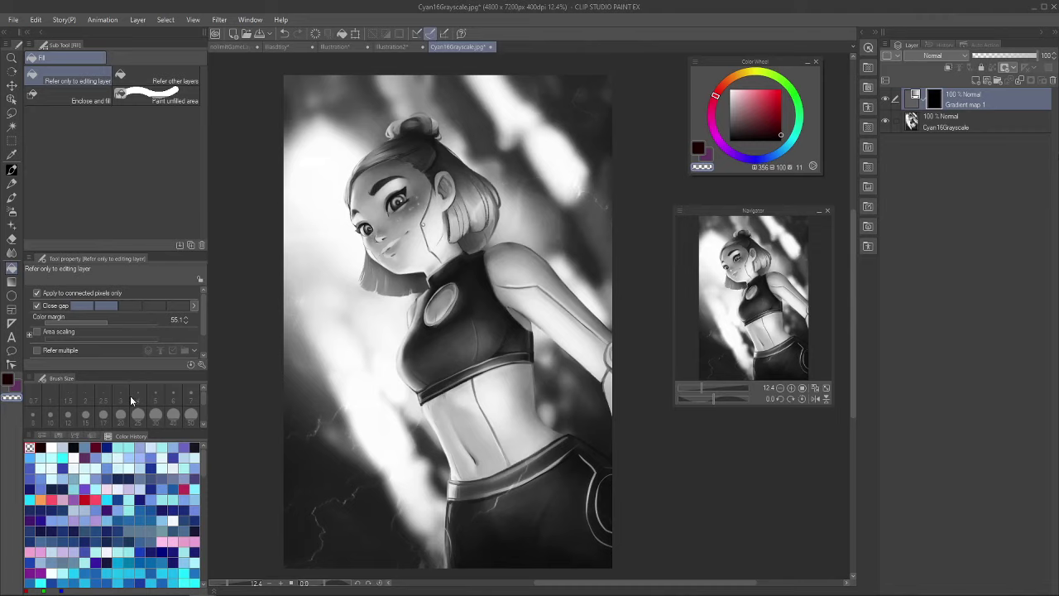
Choose the G-pen with white at brush size 109.6 and reveal a first patch of skin color beside the ear
key("x")
key("p")
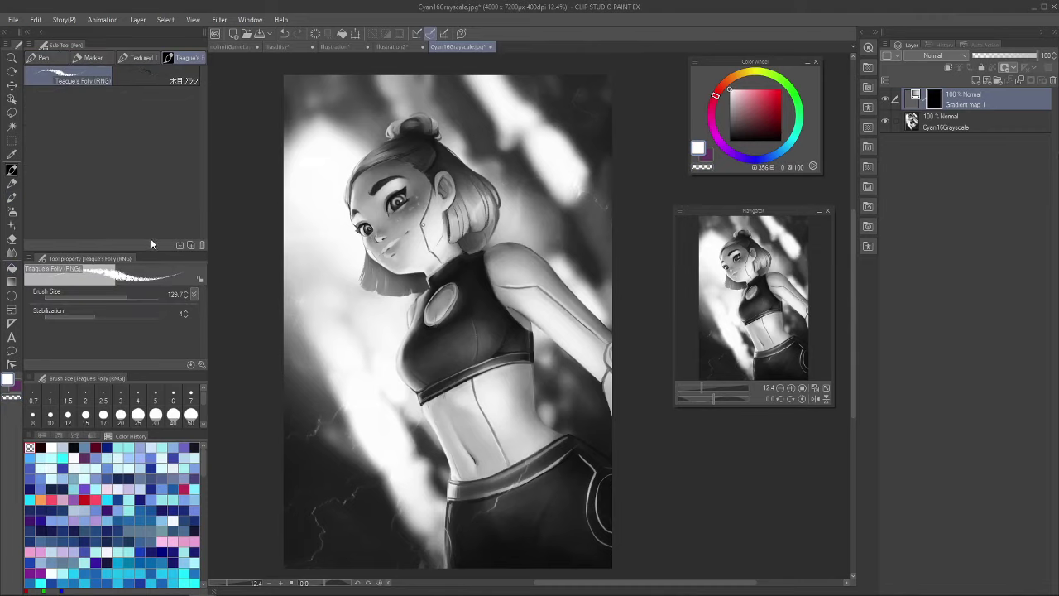
left_click(41, 57)
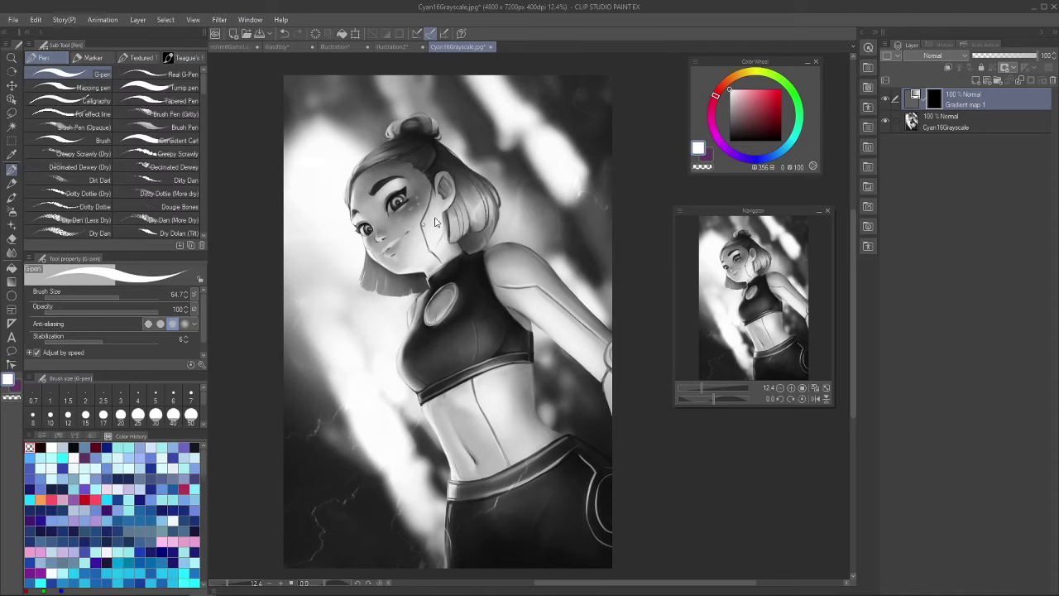
key("]")
key("]")
mouse_move(418, 196)
left_mouse_down()
mouse_move(442, 232)
mouse_move(435, 208)
mouse_move(441, 217)
left_mouse_up()
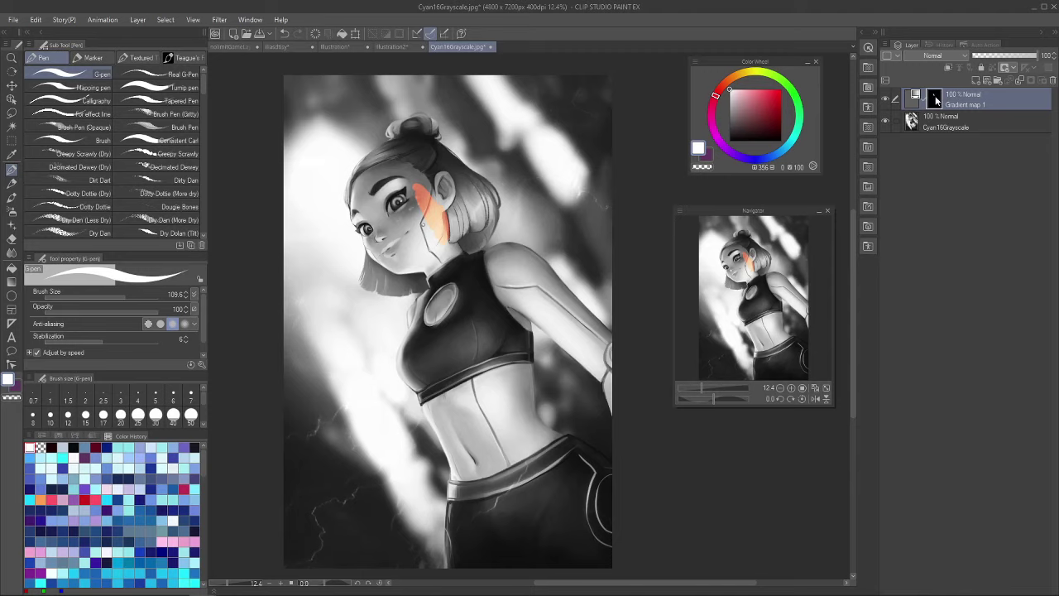
Paint on the Gradient map 1 mask to reveal skin color over the rest of the face, ear, neck and chest cutout
left_click(934, 97)
mouse_move(409, 203)
left_mouse_down()
mouse_move(424, 228)
mouse_move(414, 191)
mouse_move(402, 197)
mouse_move(422, 228)
mouse_move(390, 176)
mouse_move(414, 231)
mouse_move(405, 236)
mouse_move(387, 178)
mouse_move(412, 239)
left_mouse_up()
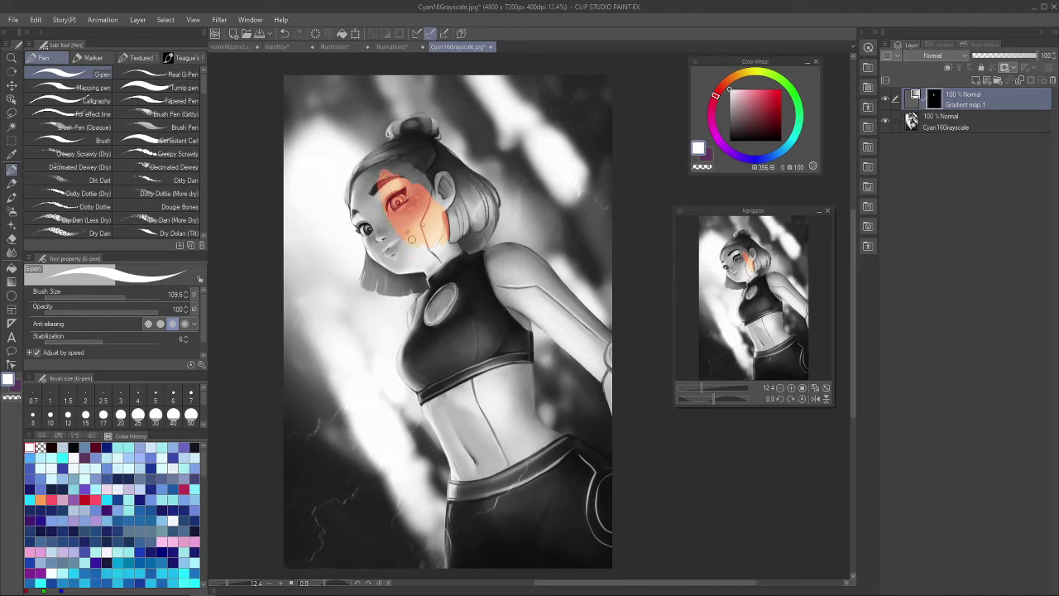
left_click_drag(373, 190, 361, 181)
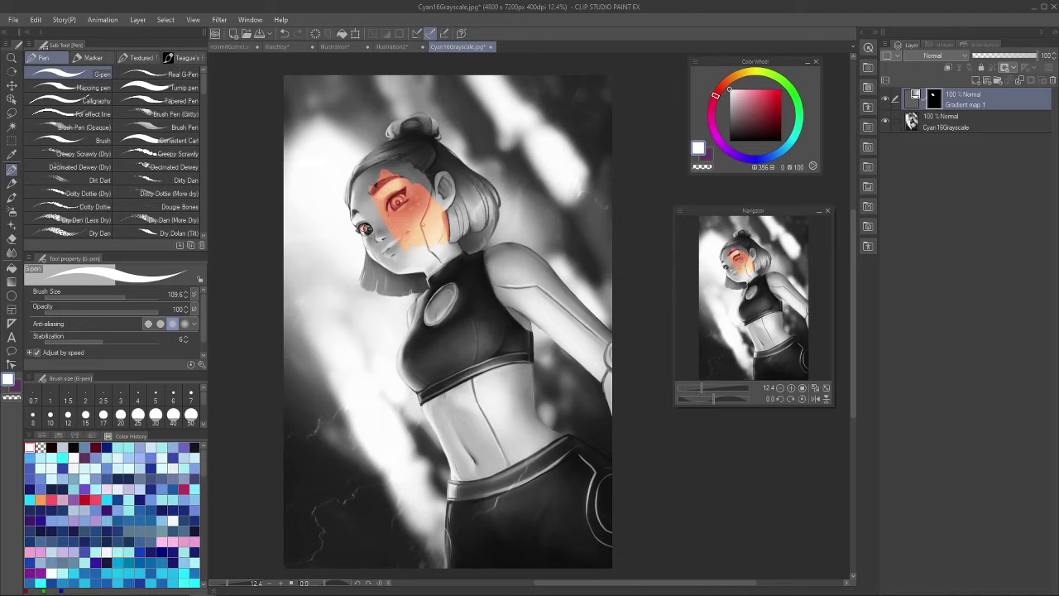
mouse_move(364, 220)
left_mouse_down()
mouse_move(363, 175)
mouse_move(390, 168)
mouse_move(397, 151)
mouse_move(384, 177)
mouse_move(366, 171)
mouse_move(394, 160)
mouse_move(372, 171)
mouse_move(405, 164)
mouse_move(429, 180)
mouse_move(394, 171)
mouse_move(445, 185)
left_mouse_up()
key("ctrl+z")
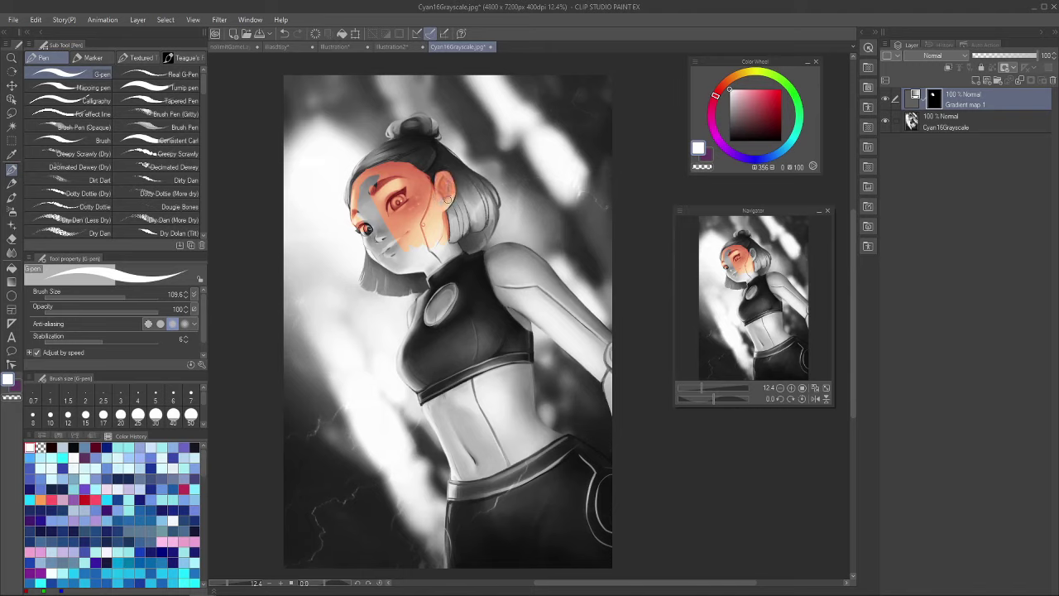
left_click_drag(444, 195, 445, 188)
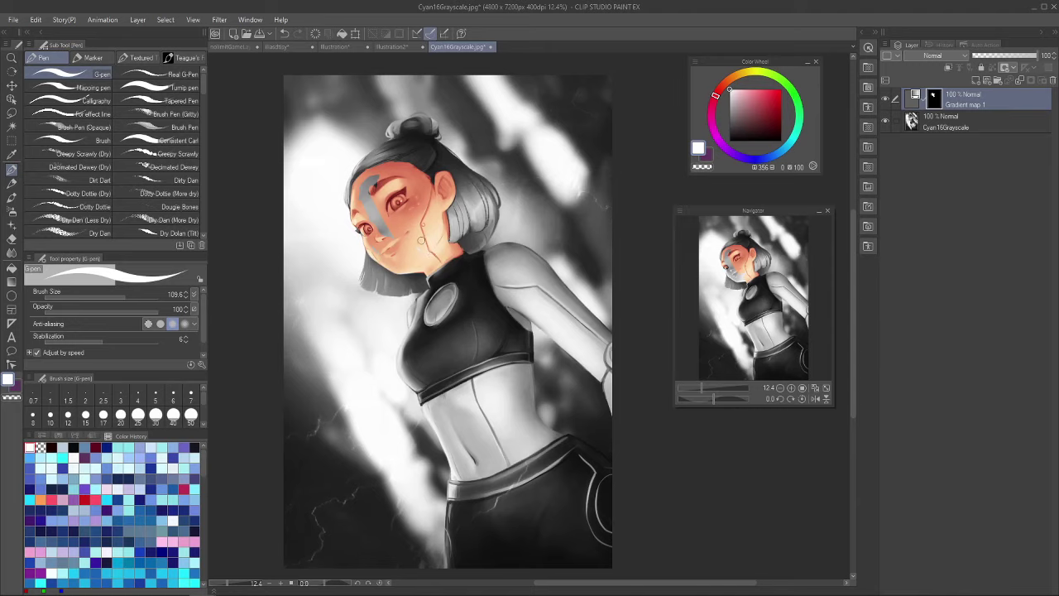
mouse_move(377, 246)
left_mouse_down()
mouse_move(373, 224)
mouse_move(384, 225)
mouse_move(368, 181)
mouse_move(371, 192)
left_mouse_up()
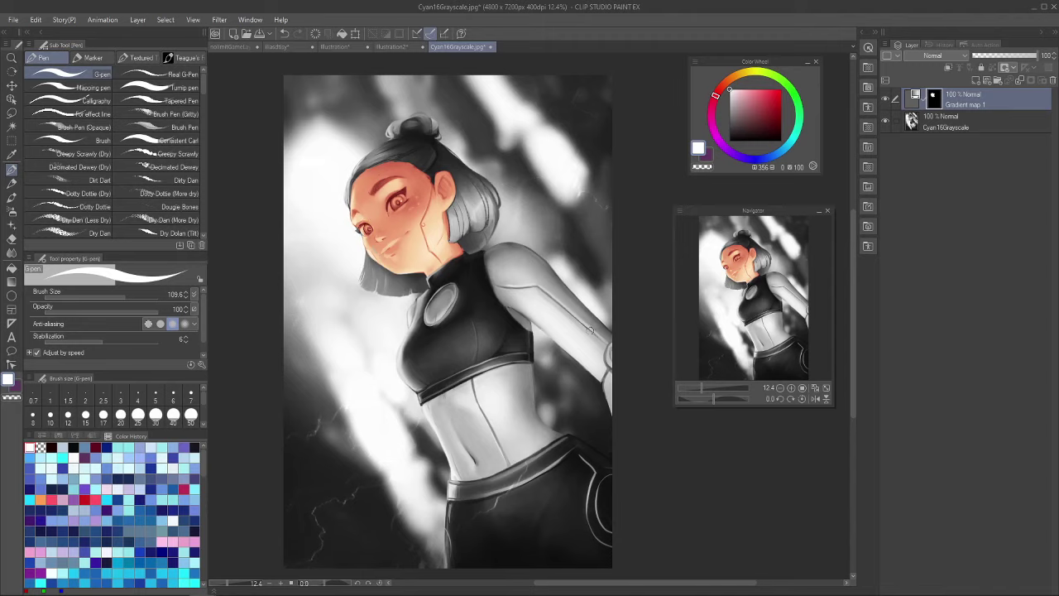
mouse_move(437, 303)
left_mouse_down()
mouse_move(444, 296)
mouse_move(429, 317)
mouse_move(447, 302)
left_mouse_up()
key("bracketleft")
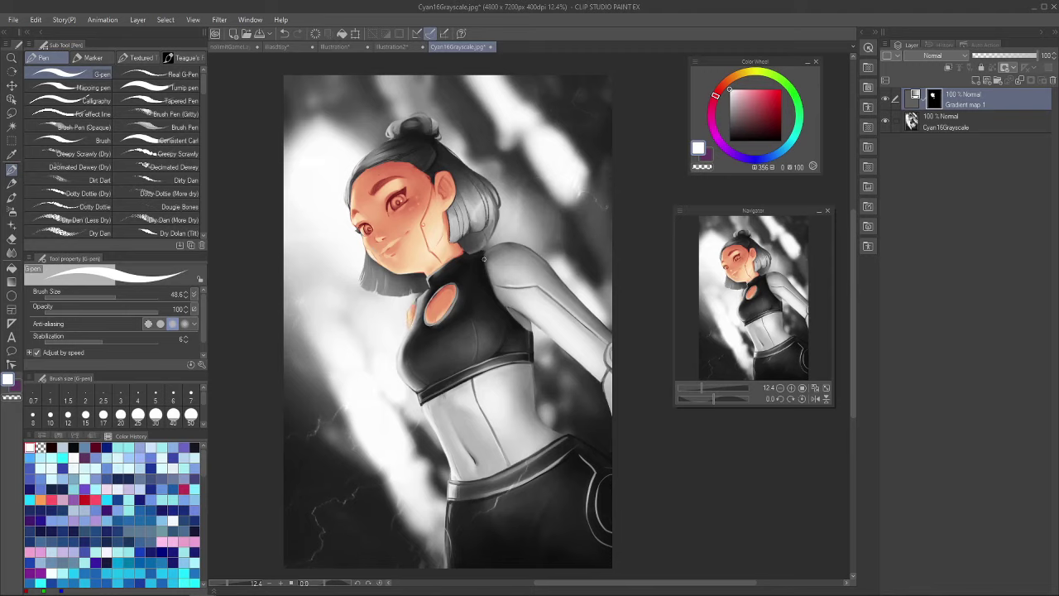
Enlarge the G-pen to 161.3 and reveal skin color over the shoulder and arm, cleaning up the edge beside the top
key("bracketright")
key("bracketright")
key("bracketright")
key("bracketright")
key("bracketright")
mouse_move(495, 254)
left_mouse_down()
mouse_move(509, 288)
mouse_move(492, 253)
mouse_move(500, 292)
mouse_move(525, 323)
mouse_move(521, 276)
mouse_move(535, 318)
mouse_move(509, 293)
mouse_move(569, 337)
left_mouse_up()
left_click_drag(508, 293, 607, 373)
mouse_move(515, 298)
left_mouse_down()
mouse_move(596, 368)
mouse_move(537, 303)
mouse_move(610, 359)
mouse_move(541, 282)
mouse_move(600, 331)
mouse_move(542, 266)
mouse_move(610, 340)
mouse_move(567, 299)
mouse_move(599, 331)
left_mouse_up()
mouse_move(531, 309)
left_mouse_down()
mouse_move(500, 265)
mouse_move(525, 283)
mouse_move(509, 247)
mouse_move(491, 254)
mouse_move(523, 247)
mouse_move(549, 280)
mouse_move(509, 252)
mouse_move(514, 262)
mouse_move(561, 294)
mouse_move(526, 256)
mouse_move(549, 268)
mouse_move(520, 229)
mouse_move(504, 238)
mouse_move(546, 253)
mouse_move(496, 233)
mouse_move(555, 254)
mouse_move(538, 244)
mouse_move(546, 232)
mouse_move(495, 230)
mouse_move(528, 241)
left_mouse_up()
key("c")
key("ctrl+z")
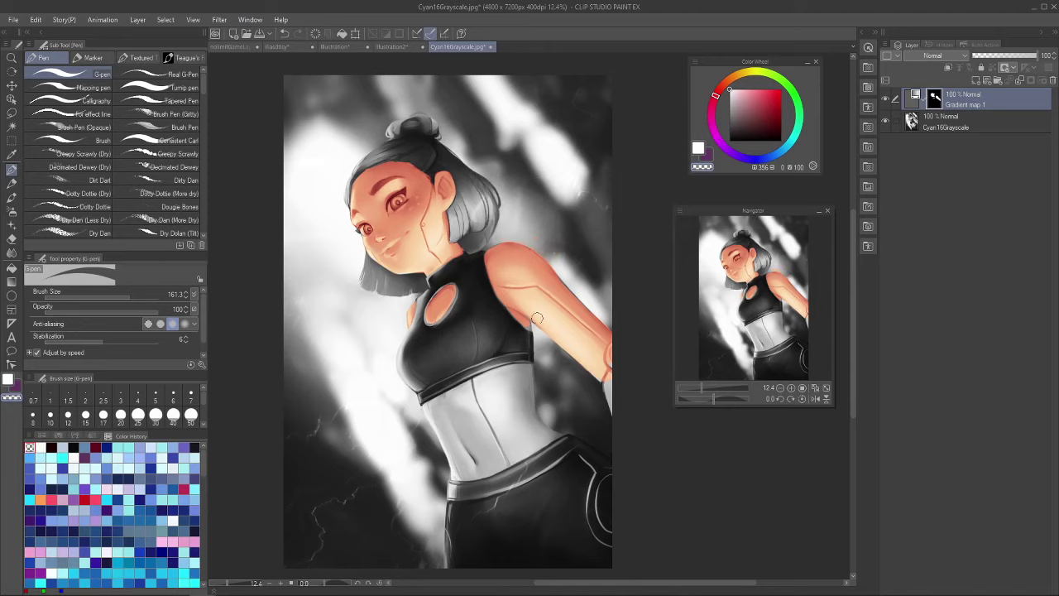
key("c")
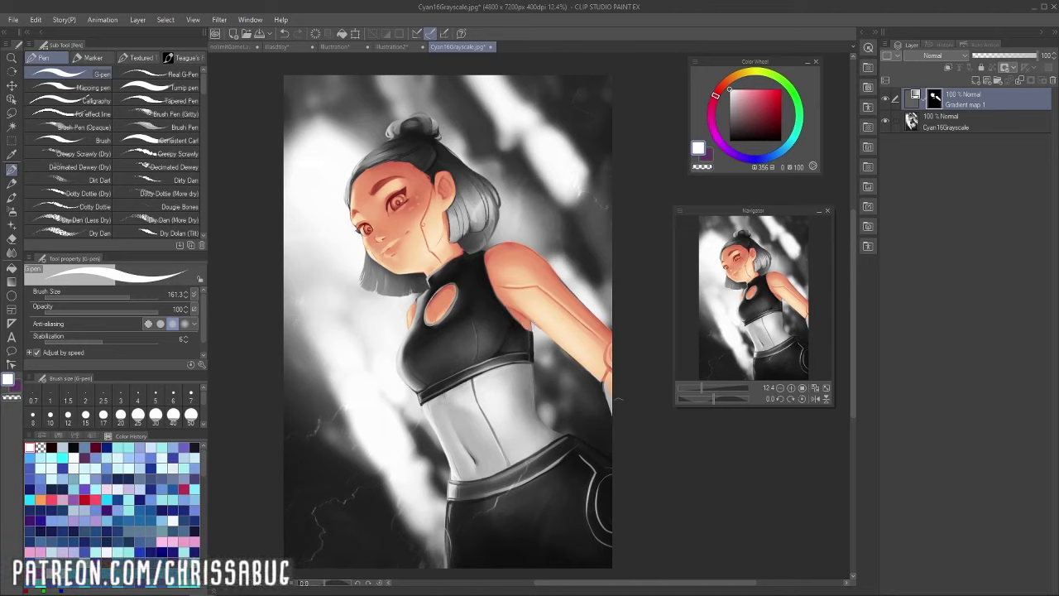
Reveal skin color on the lower arm at the canvas edge and across the whole midriff
left_click_drag(608, 381, 598, 389)
mouse_move(526, 364)
left_mouse_down()
mouse_move(546, 428)
mouse_move(563, 435)
left_mouse_up()
mouse_move(526, 366)
left_mouse_down()
mouse_move(426, 408)
mouse_move(521, 375)
mouse_move(531, 431)
mouse_move(518, 451)
mouse_move(463, 475)
mouse_move(540, 448)
left_mouse_up()
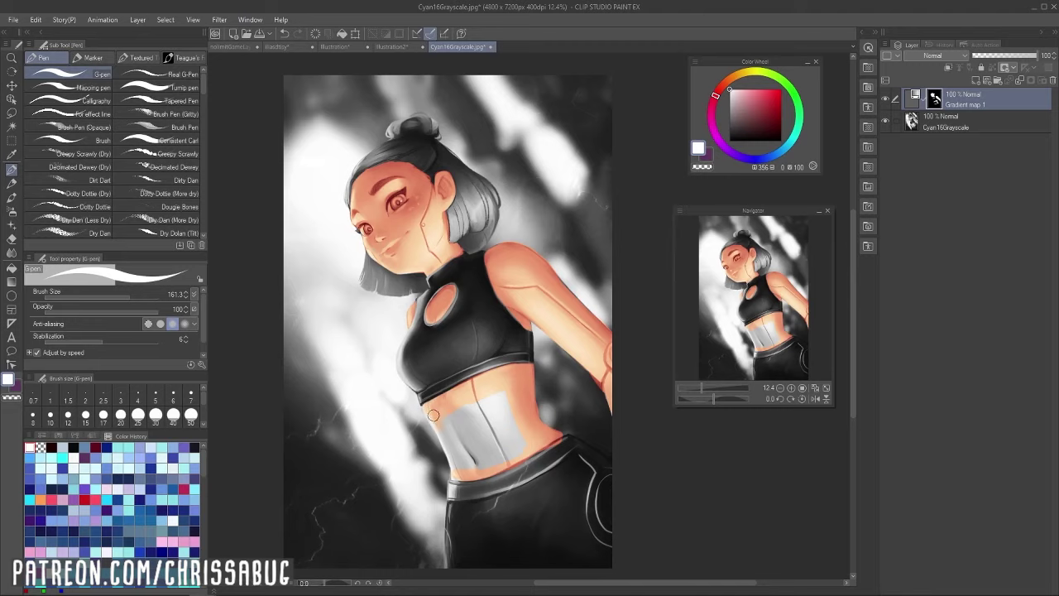
mouse_move(439, 427)
left_mouse_down()
mouse_move(461, 448)
mouse_move(477, 444)
mouse_move(498, 389)
left_mouse_up()
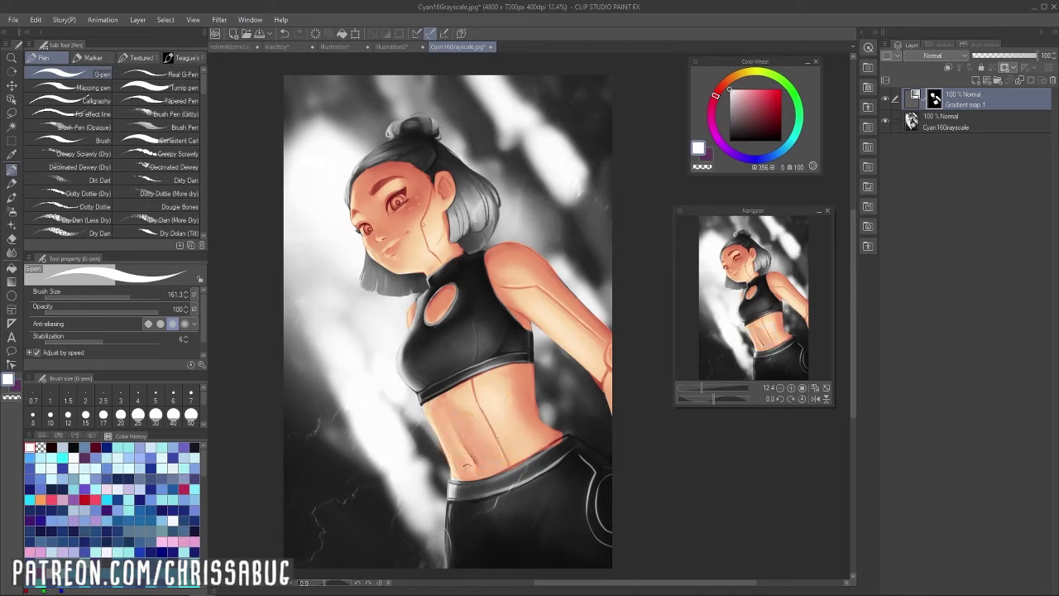
Touch up the skin mask at the neck and erase the skin color spilling onto the pants' waistband
left_click_drag(454, 265, 469, 247)
key("c")
key("c")
left_click_drag(501, 468, 545, 453)
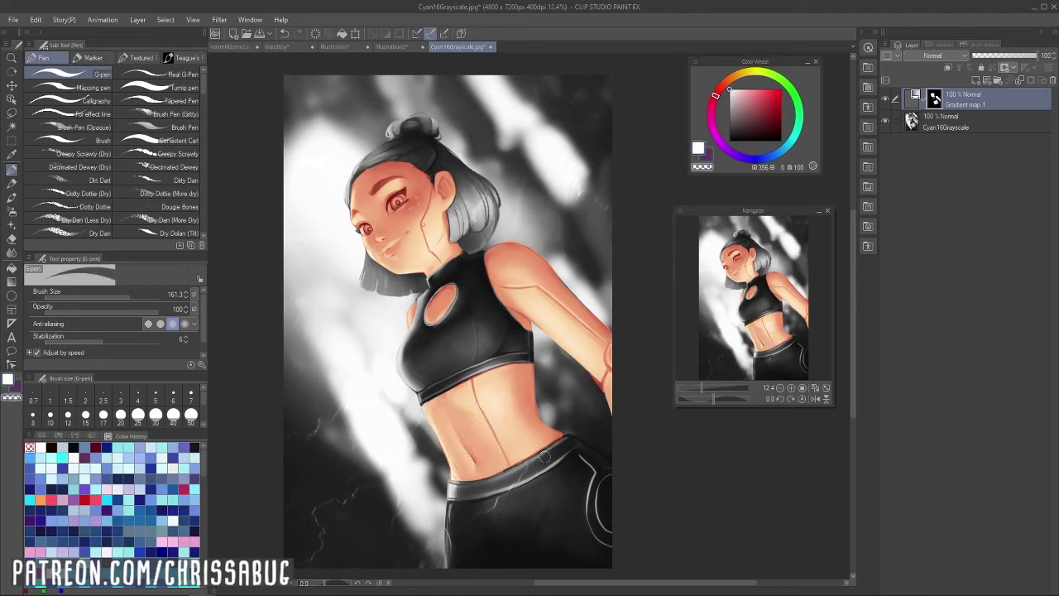
key("c")
left_click(402, 268)
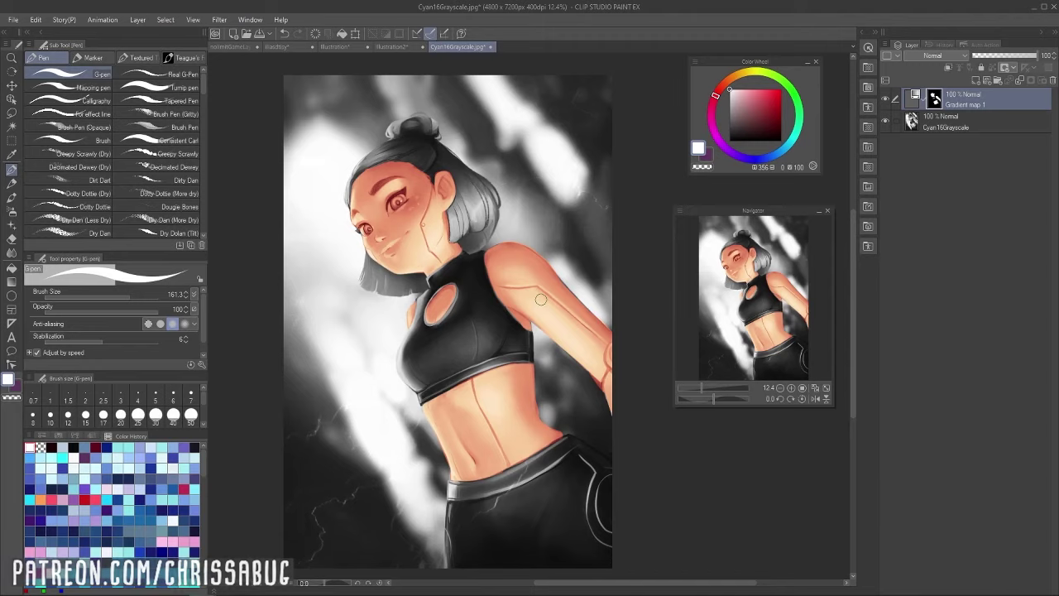
Erase the skin color from the eyes on the mask using transparent color at brush size 112
key("c")
mouse_move(398, 197)
left_mouse_down()
mouse_move(389, 208)
mouse_move(445, 211)
left_mouse_up()
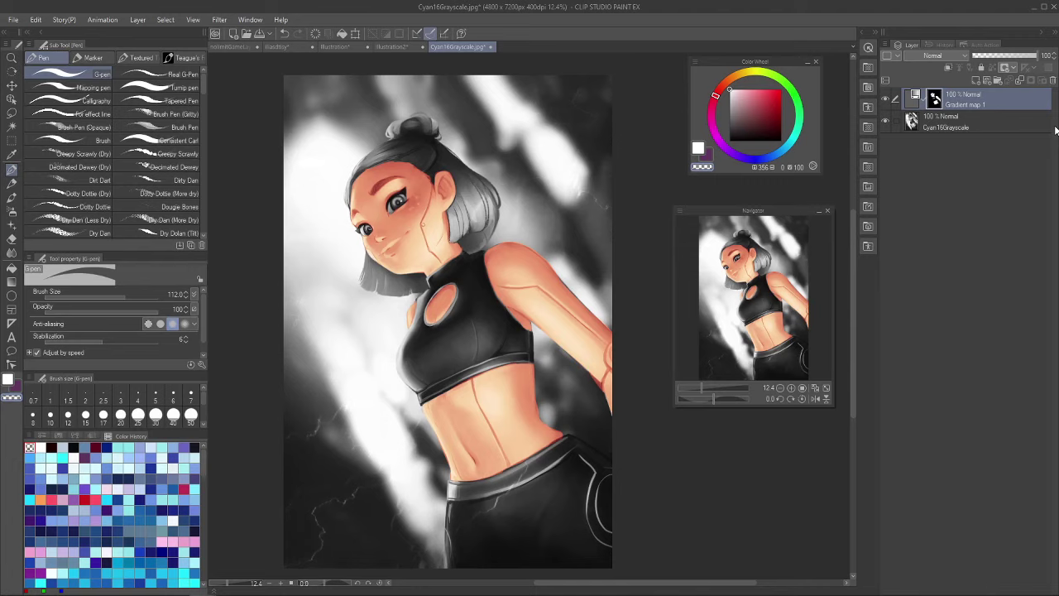
Add a second Gradient map correction layer, compare the Sky set's blue gradients and apply Blue sky
left_click(138, 21)
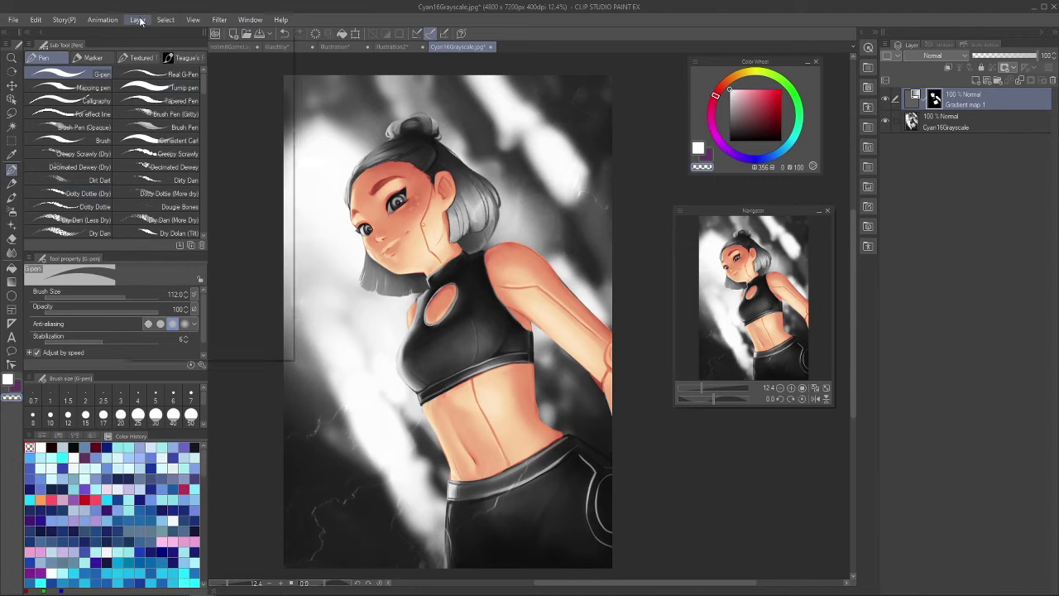
mouse_move(182, 58)
left_click(331, 159)
left_click(594, 312)
left_click(560, 335)
double_click(566, 329)
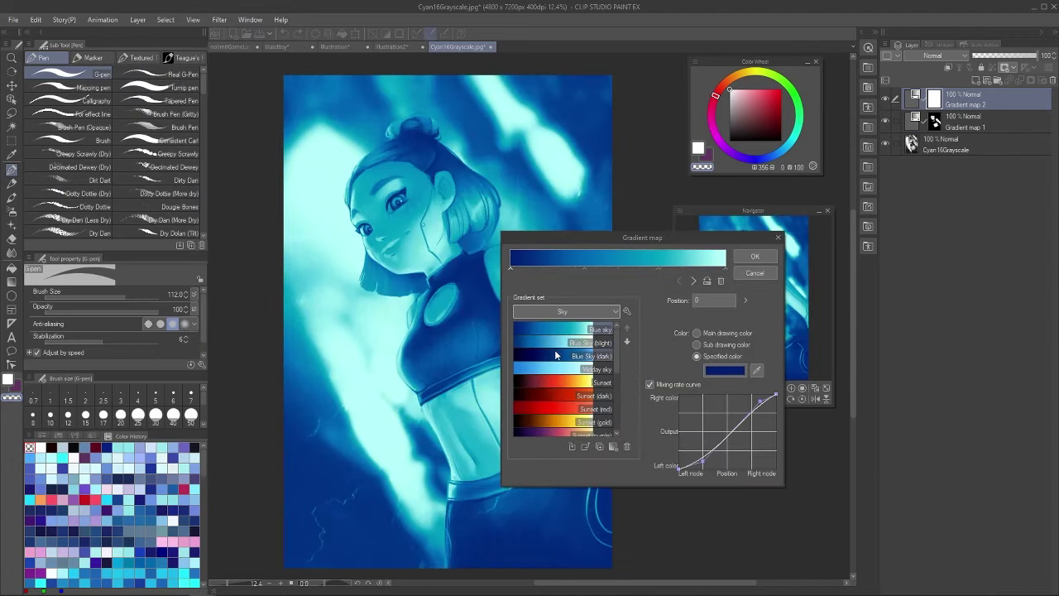
double_click(557, 356)
double_click(561, 329)
left_click(754, 262)
Fill the Gradient map 2 mask with transparent color, then reveal the blue over the crop top with the G-pen at 193.9
key("g")
left_click(421, 522)
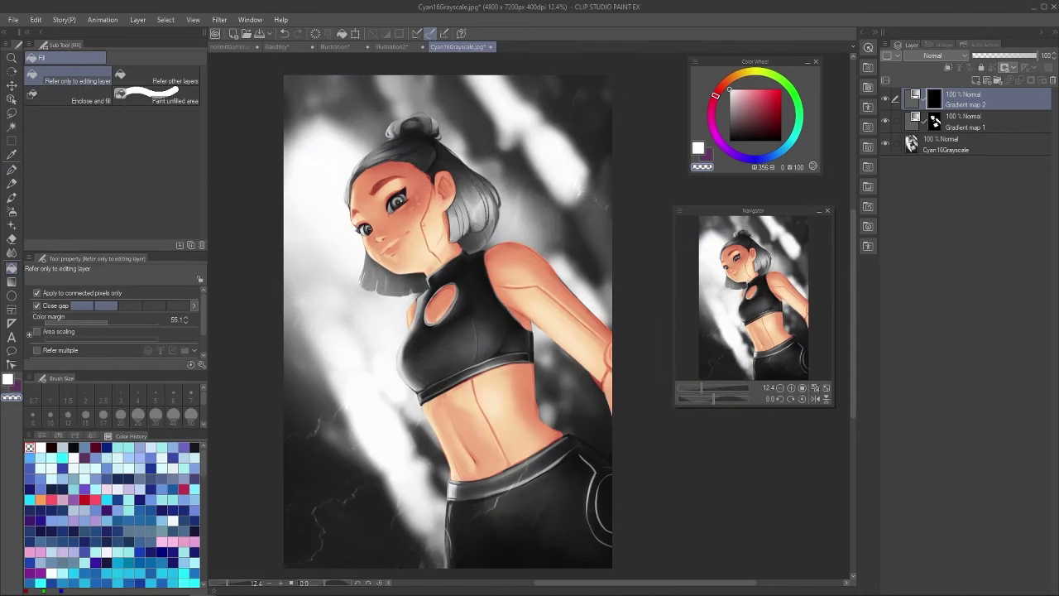
key("p")
key("c")
key("bracketright")
mouse_move(489, 307)
left_mouse_down()
mouse_move(527, 356)
mouse_move(526, 337)
mouse_move(471, 254)
mouse_move(431, 280)
mouse_move(471, 249)
mouse_move(462, 304)
mouse_move(419, 381)
mouse_move(500, 349)
mouse_move(430, 387)
mouse_move(431, 337)
mouse_move(402, 368)
mouse_move(421, 379)
mouse_move(437, 339)
mouse_move(467, 317)
mouse_move(414, 325)
left_mouse_up()
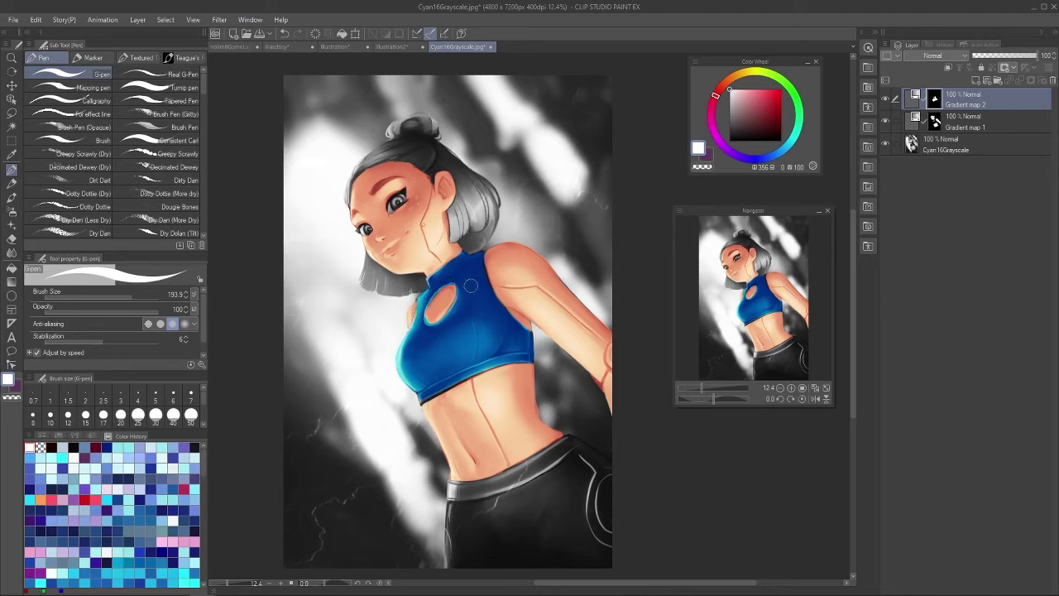
mouse_move(421, 393)
left_mouse_down()
mouse_move(449, 387)
mouse_move(437, 408)
left_mouse_up()
Reveal the blue over the pants and waistband with a larger G-pen, refining the mask edges with smaller brush sizes
key("c")
key("]")
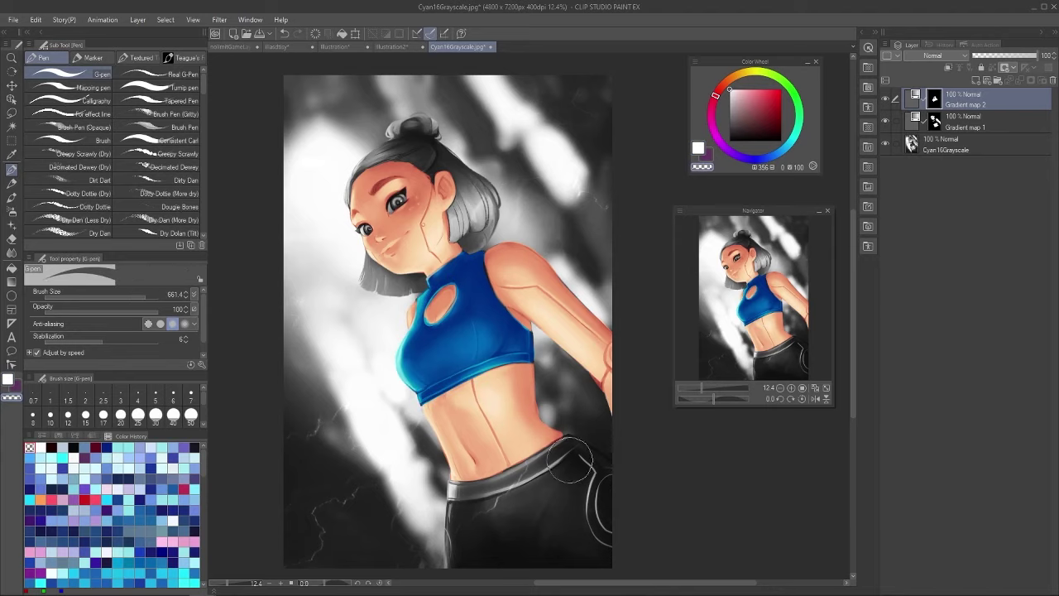
key("c")
mouse_move(574, 480)
left_mouse_down()
mouse_move(547, 519)
mouse_move(470, 517)
mouse_move(468, 554)
left_mouse_up()
key("[")
mouse_move(538, 489)
left_mouse_down()
mouse_move(533, 464)
mouse_move(524, 515)
mouse_move(585, 428)
mouse_move(511, 469)
mouse_move(623, 503)
mouse_move(459, 485)
left_mouse_up()
key("ctrl+z")
left_click_drag(564, 441, 599, 450)
key("c")
key("[")
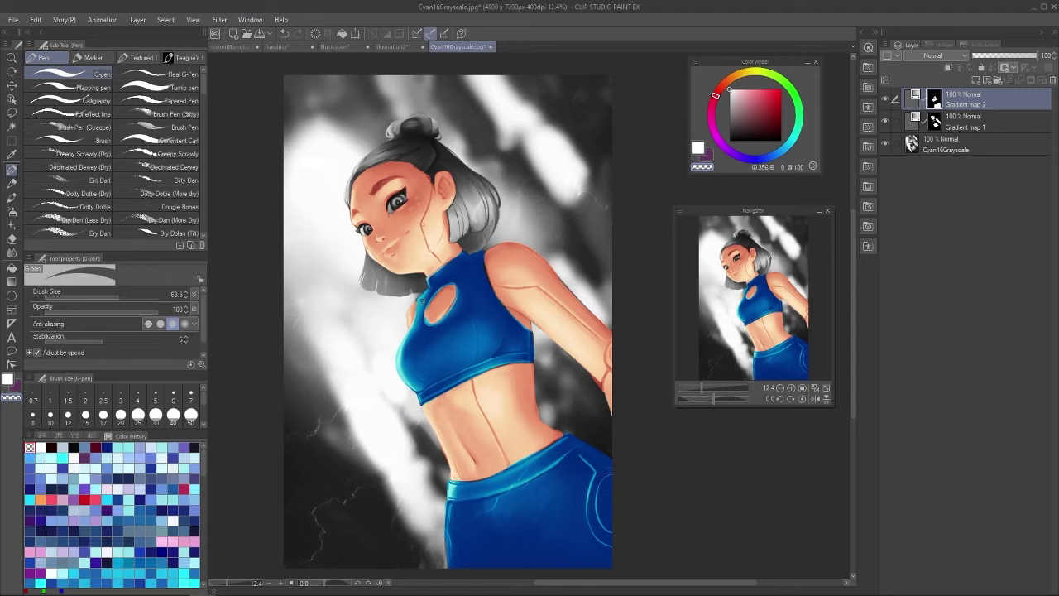
key("c")
key("c")
Reopen the Gradient map 2 settings, place a node at position 11 and give the gradient's dark end a very dark navy
double_click(915, 98)
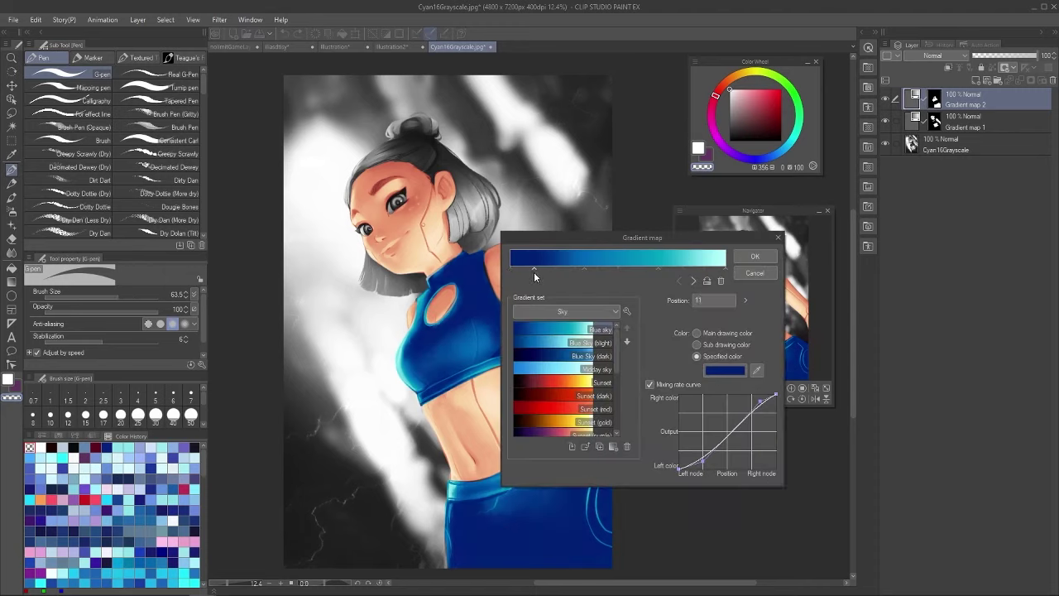
left_click(725, 370)
left_click(750, 261)
left_click(765, 204)
left_click(878, 127)
Shift the blue gradient's inner nodes toward its ends and lighten the color of the node at the light end
left_click_drag(695, 237, 754, 291)
left_click_drag(660, 290, 610, 291)
left_click_drag(754, 290, 789, 292)
left_click(799, 290)
left_click(799, 390)
left_click(618, 157)
left_click(876, 127)
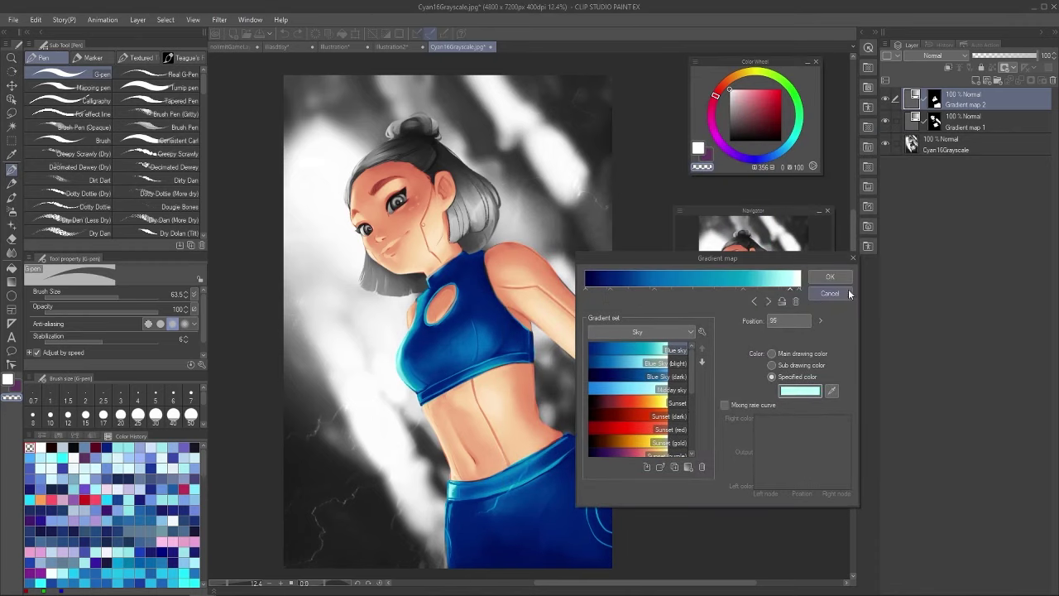
Recolor the node at position 12 of the Gradient map 2 gradient to a dark, muted purple navy
left_click(610, 291)
left_click(799, 391)
left_click(662, 248)
left_click(765, 201)
left_click(879, 130)
left_click(802, 392)
left_click(671, 262)
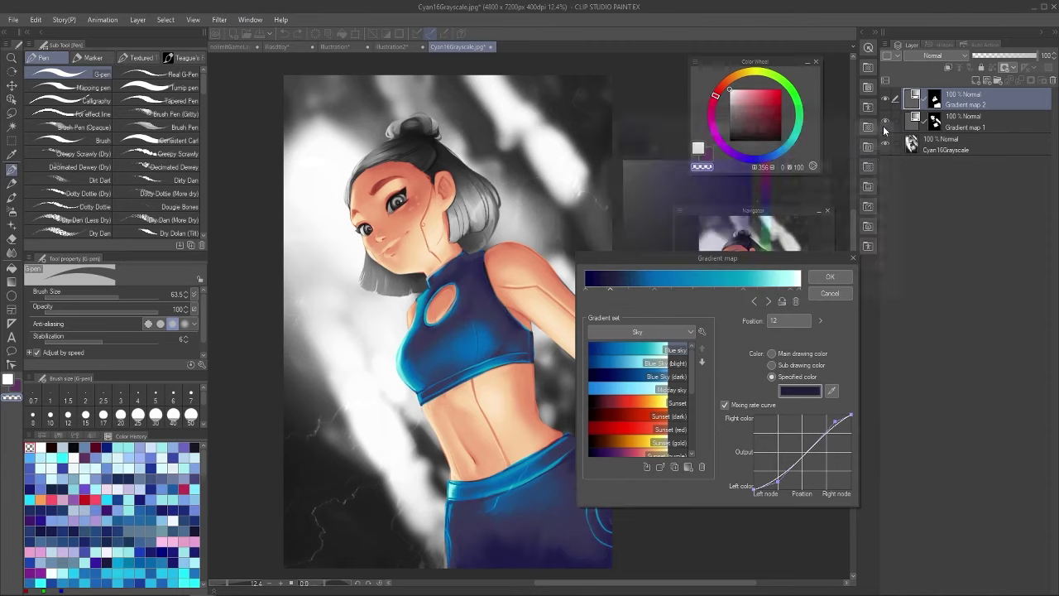
left_click(879, 127)
left_click(802, 390)
left_click(672, 256)
left_click(878, 128)
Adjust the blue gradient's nodes, moving the dark navy one to position 3 and recoloring the one at position 72 a strong blue
double_click(667, 288)
left_click(879, 126)
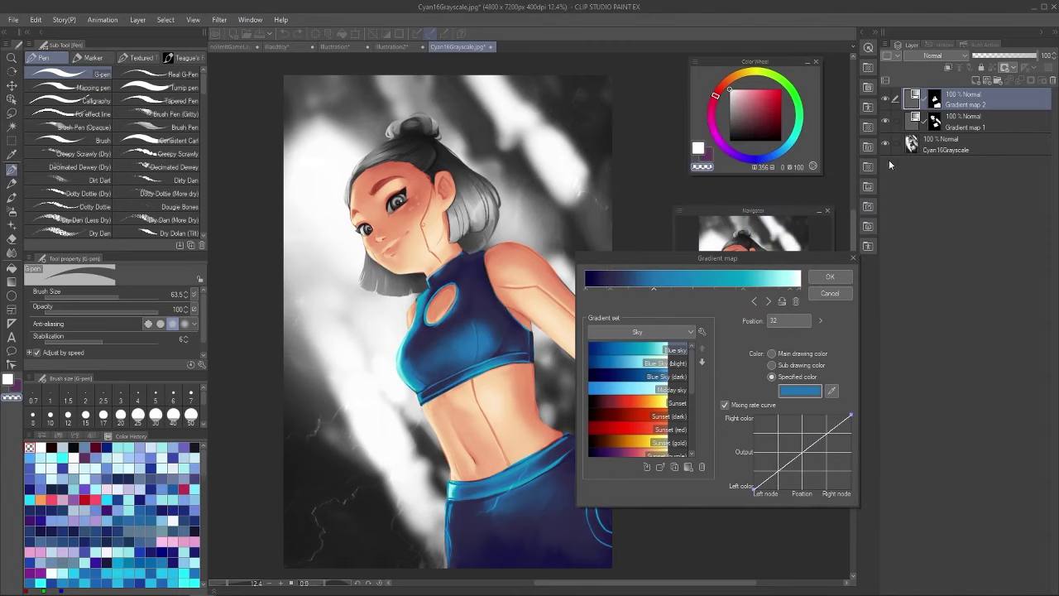
left_click_drag(610, 289, 592, 292)
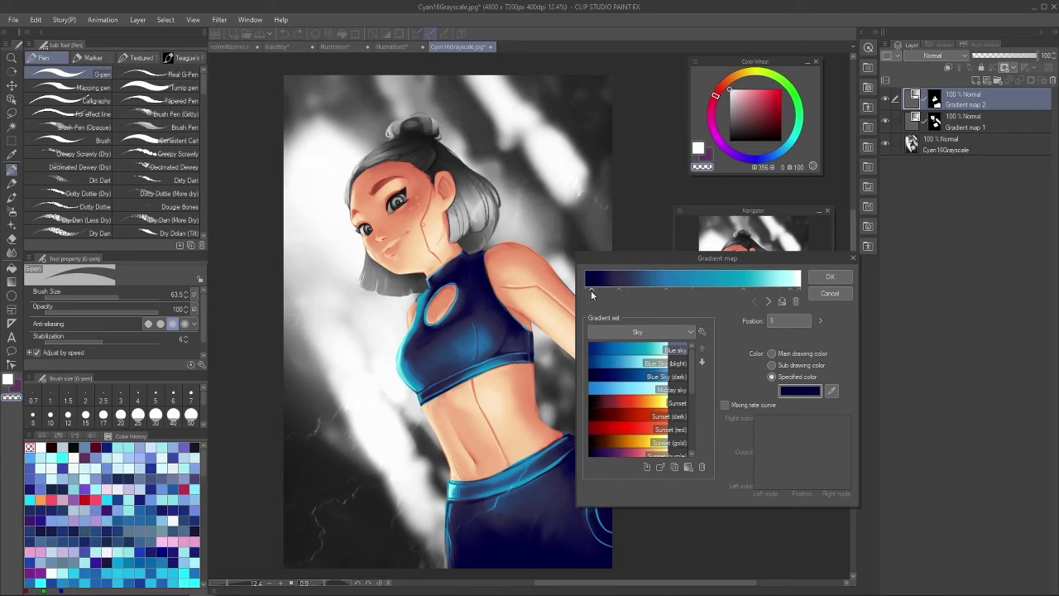
left_click(742, 289)
left_click(800, 390)
key("Return")
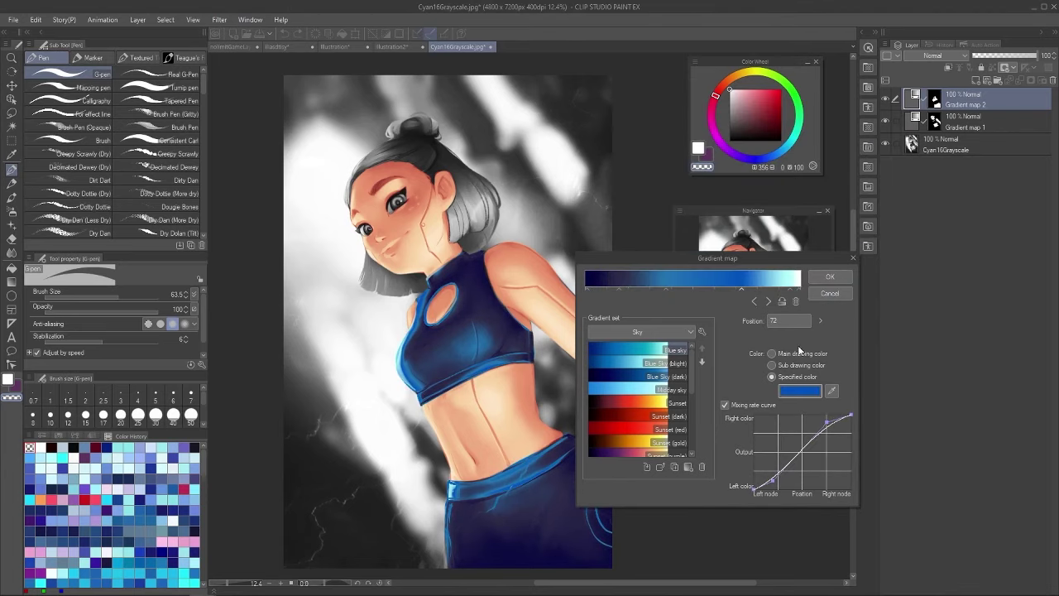
Replace the blue clothes gradient with a Sunset preset from the Sky set and apply it
left_click(642, 416)
key("Return")
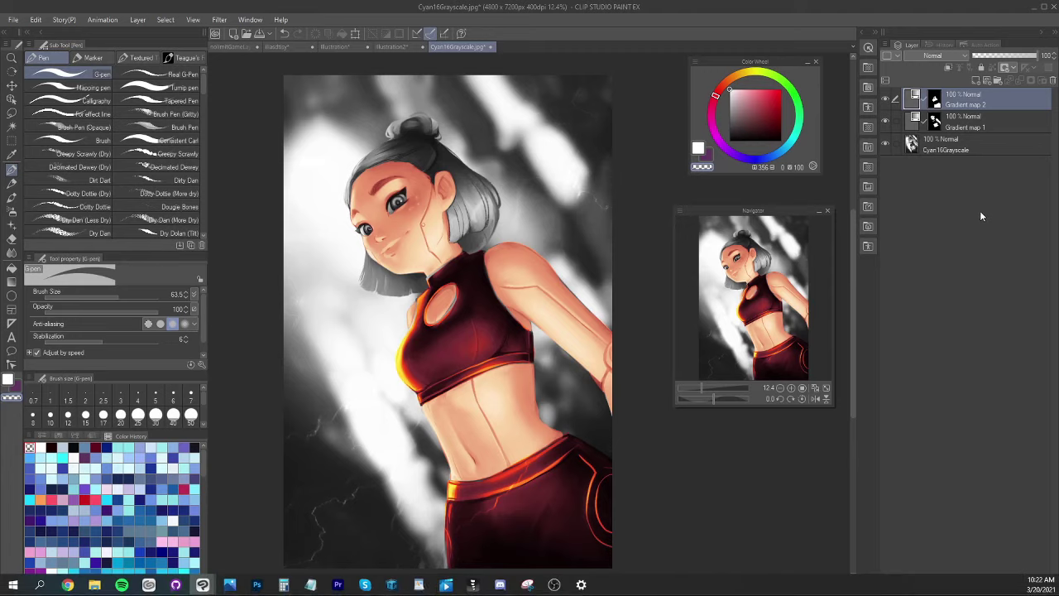
Add a third Gradient map correction layer using a Sunset preset from the Sky set
left_click(36, 19)
left_click(887, 46)
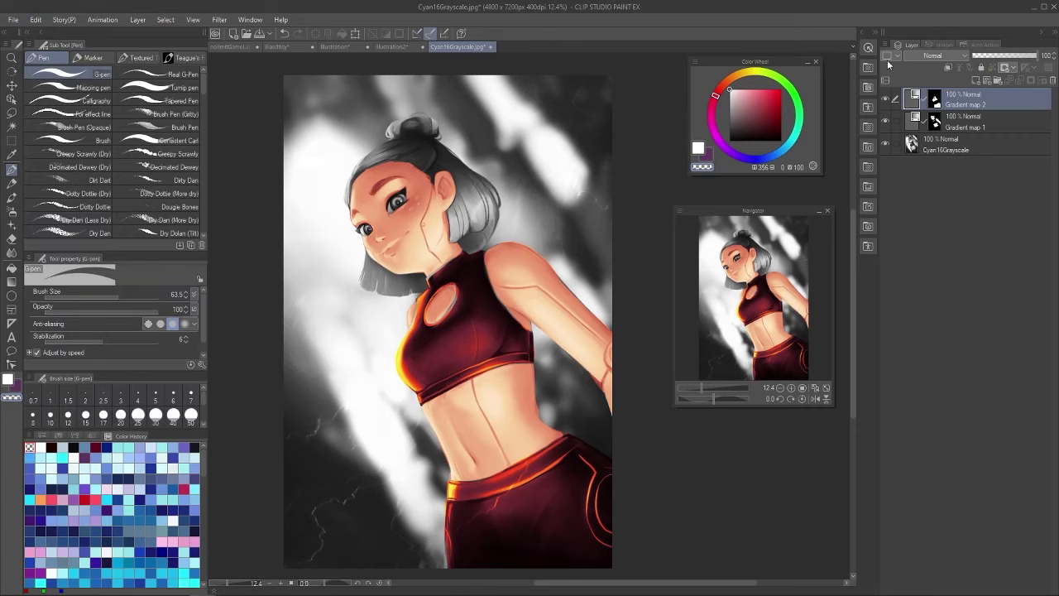
left_click(887, 45)
mouse_move(938, 82)
left_click(814, 190)
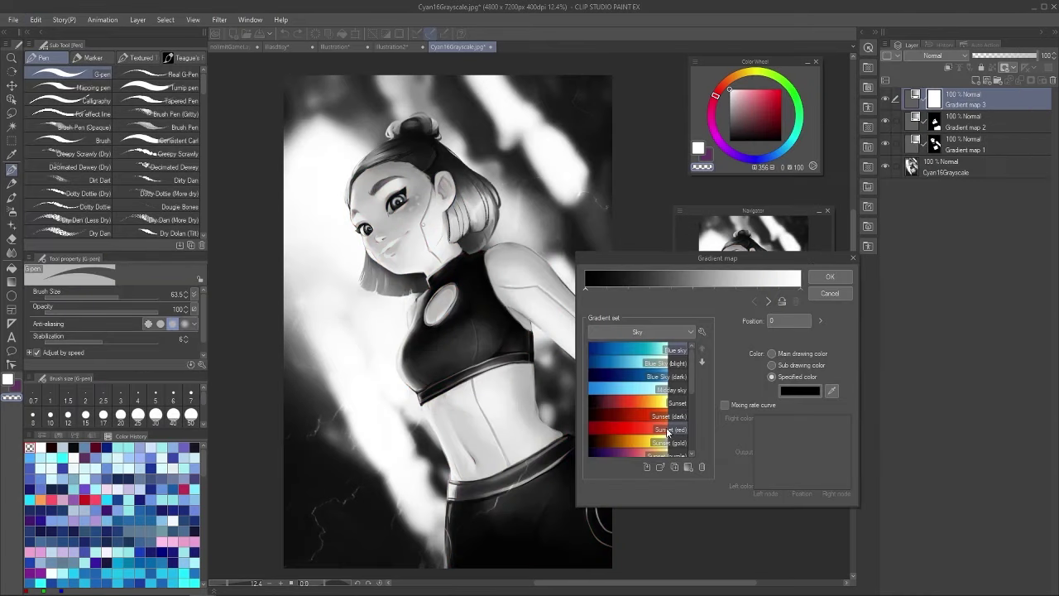
double_click(638, 402)
double_click(638, 416)
left_click(637, 453)
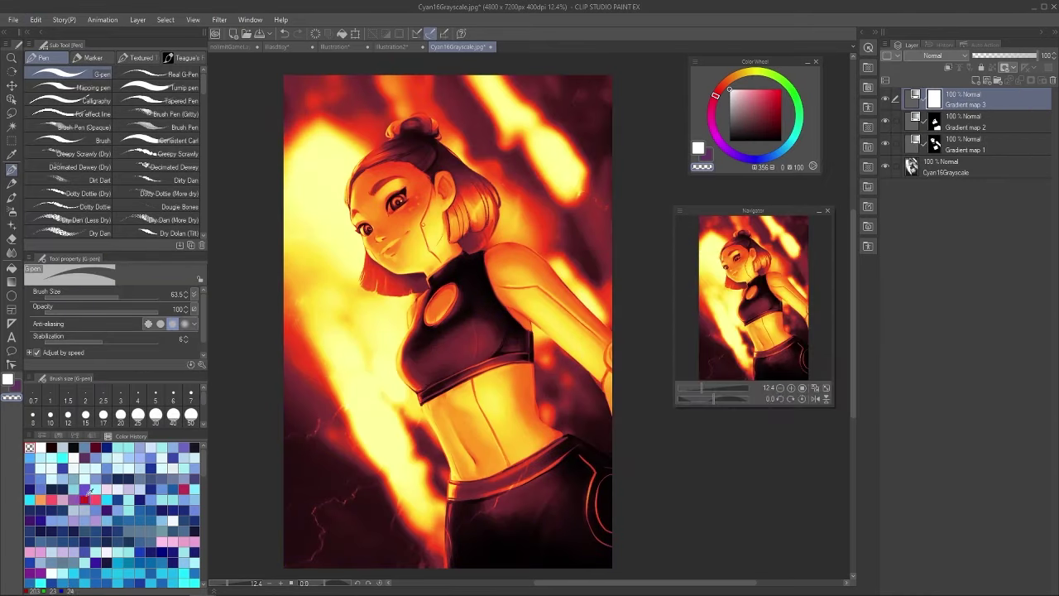
Fill the Gradient map 3 mask with transparent color, then reveal the sunset gradient over the upper and back hair with the G-pen enlarged to 177.4
key("g")
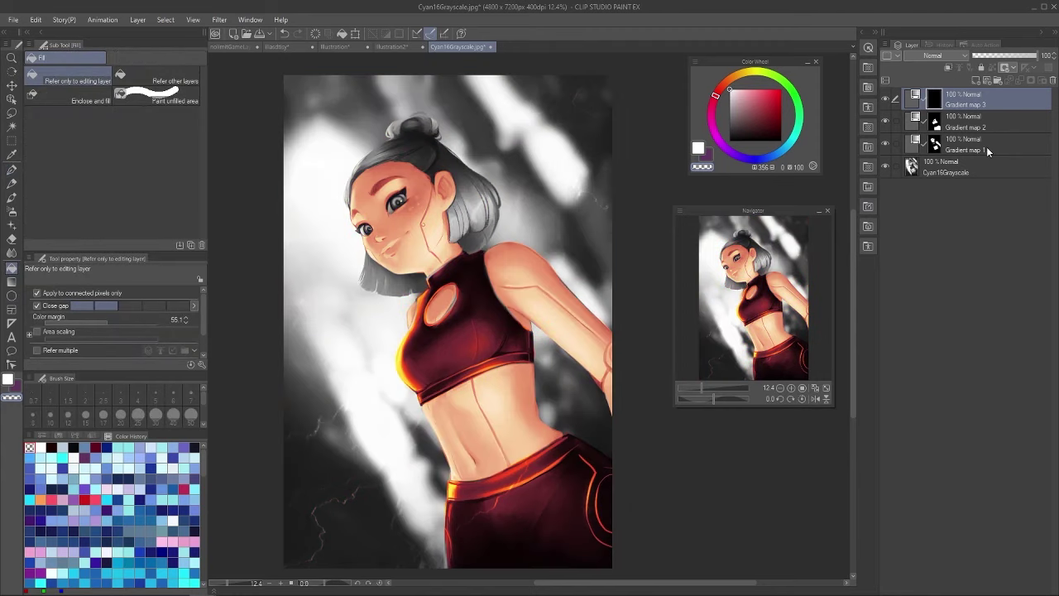
key("p")
key("c")
mouse_move(439, 150)
left_mouse_down()
mouse_move(478, 182)
mouse_move(493, 217)
mouse_move(452, 210)
mouse_move(465, 190)
mouse_move(483, 245)
left_mouse_up()
key("bracketright")
key("bracketright")
key("bracketright")
left_click(398, 200)
mouse_move(431, 153)
left_mouse_down()
mouse_move(432, 171)
mouse_move(401, 124)
mouse_move(424, 121)
mouse_move(368, 164)
mouse_move(422, 142)
left_mouse_up()
key("ctrl+z")
left_click_drag(348, 208, 351, 175)
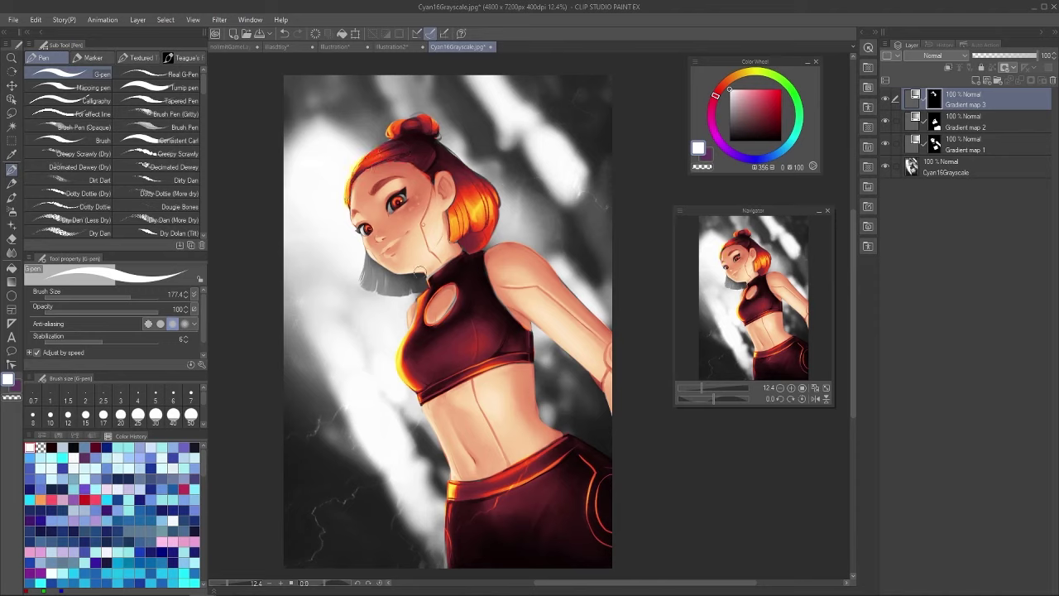
Reveal the gradient over the hair strands beside the chin, reducing the G-pen to 81.8 for the edges
left_click_drag(369, 271, 371, 283)
left_click_drag(463, 263, 451, 264, "ctrl+alt")
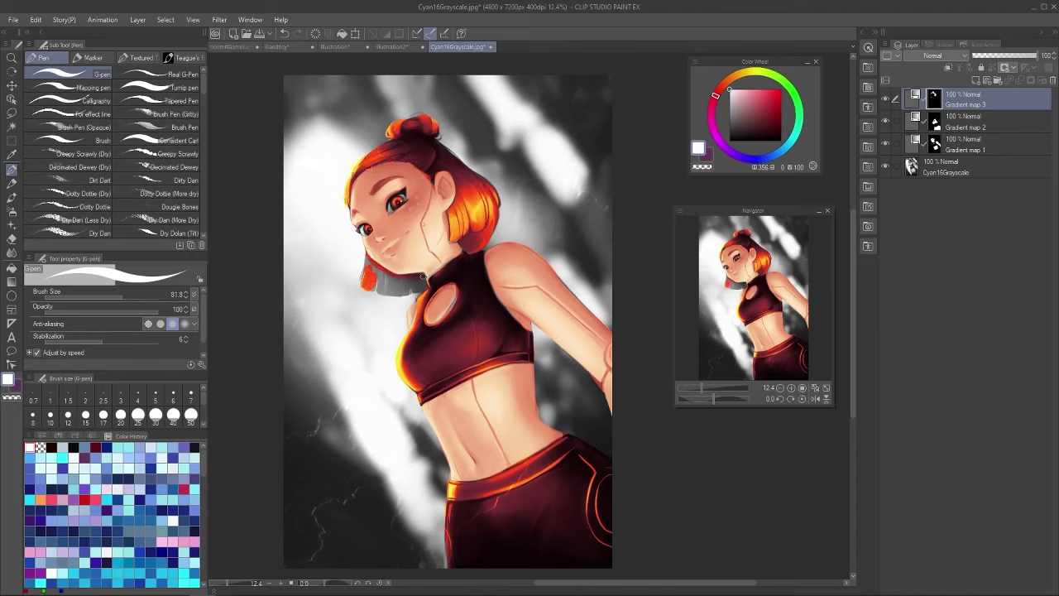
mouse_move(378, 290)
left_mouse_down()
mouse_move(393, 276)
mouse_move(374, 260)
left_mouse_up()
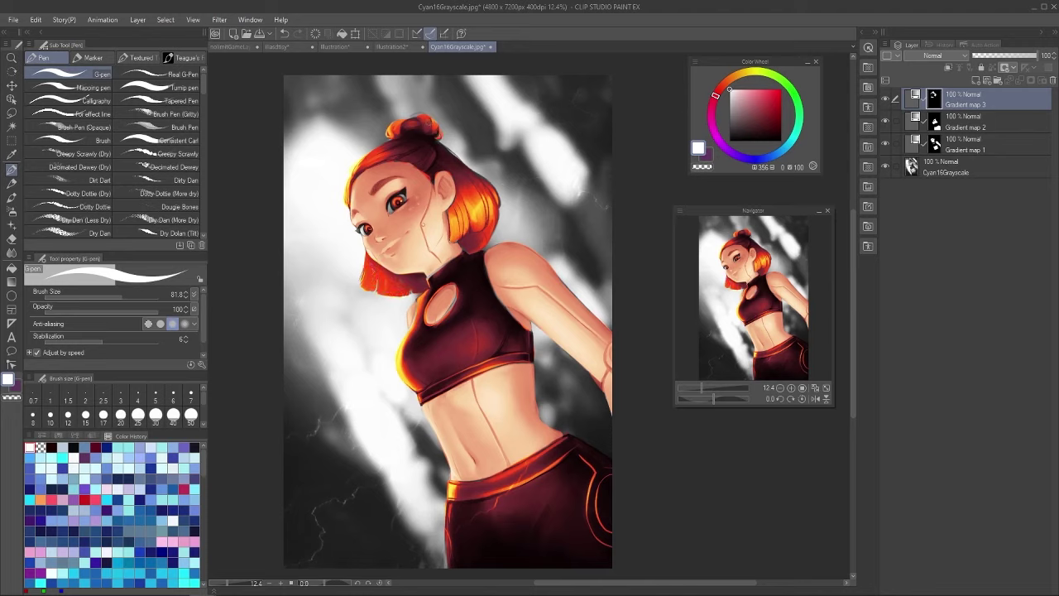
Reopen the Gradient map 3 settings, try other Sky presets on the hair and reselect Sunset
double_click(914, 99)
left_click(635, 289)
left_click(693, 289)
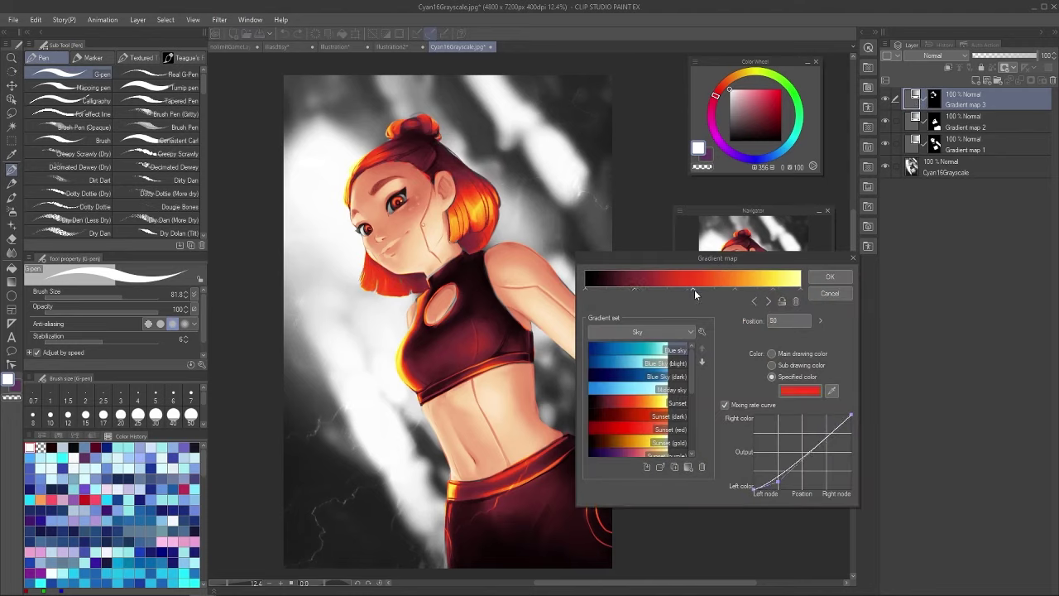
scroll(665, 381, "down", 3)
double_click(627, 380)
double_click(634, 369)
double_click(671, 407)
double_click(640, 446)
left_click(646, 436)
left_click_drag(692, 398, 693, 372)
left_click(671, 448)
left_click(638, 401)
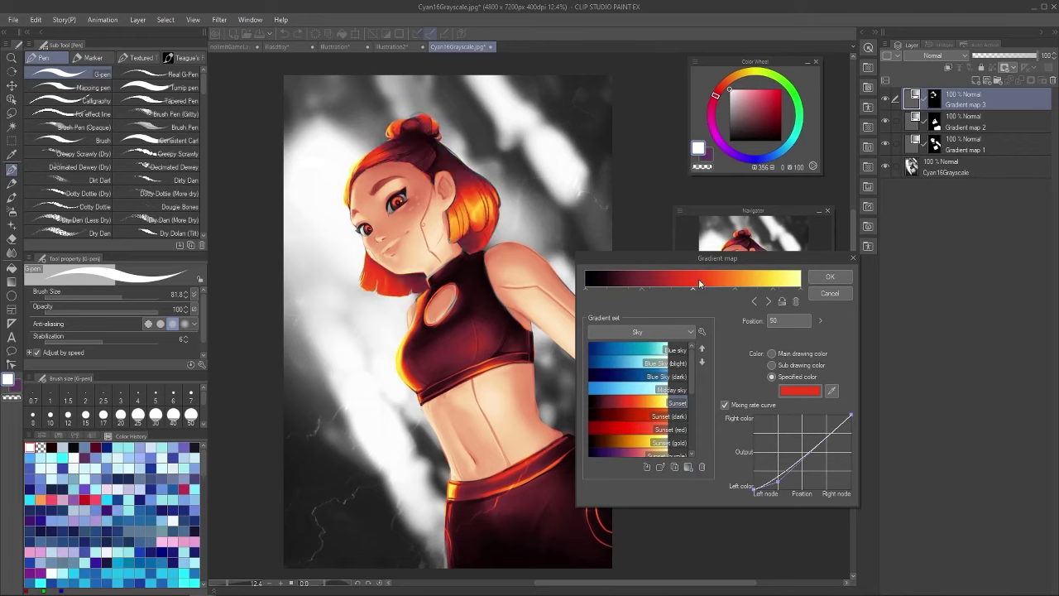
Remove an inner node near the hair gradient's light end and recolor the node at position 77 to muted orange CB884C
left_click_drag(734, 289, 780, 330)
left_click(750, 290)
left_click(800, 390)
left_click(717, 177)
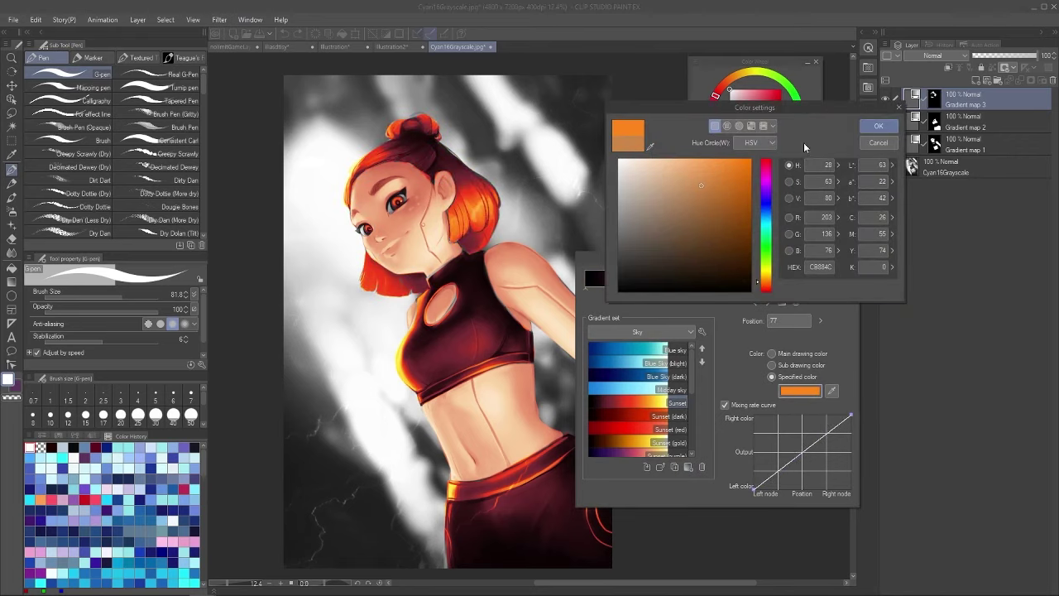
left_click(877, 127)
Recolor the hair gradient's middle node to a pure red, then darken it to a muted crimson
left_click(693, 289)
left_click(800, 391)
left_click_drag(754, 105, 750, 129)
left_click(747, 205)
left_click_drag(761, 310, 768, 331)
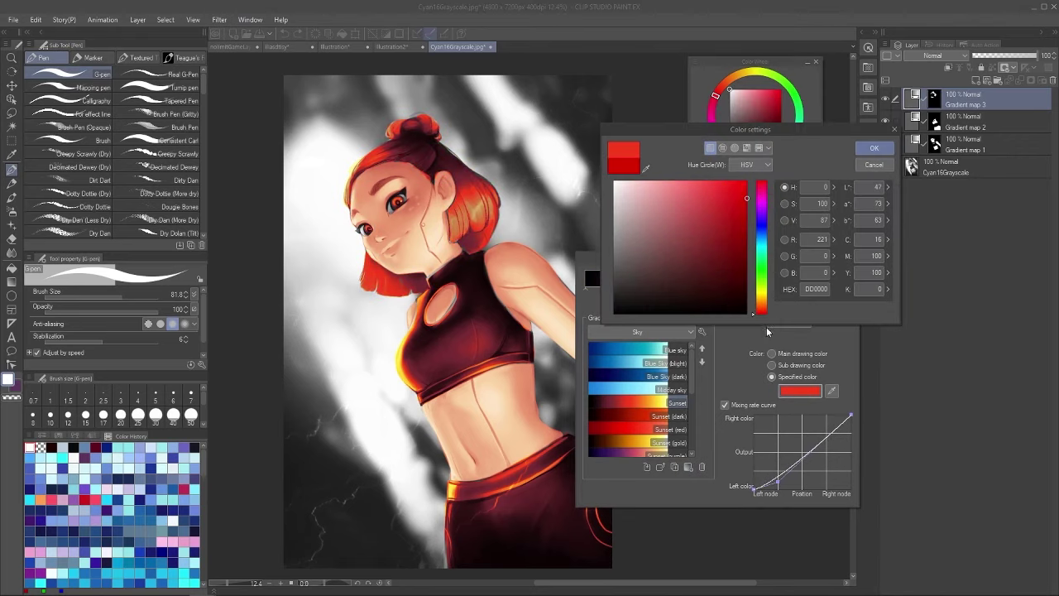
left_click(874, 149)
left_click(800, 390)
left_click_drag(751, 129, 717, 169)
left_click(673, 283)
left_click(841, 188)
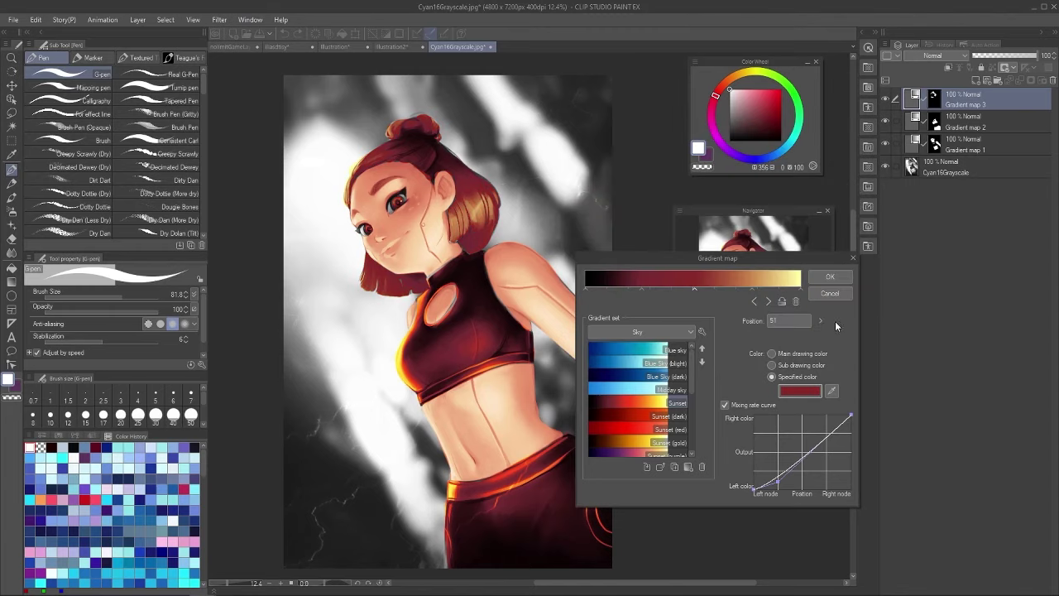
Recolor the node at the light end of the hair gradient to a salmon red
left_click(635, 288)
left_click(800, 289)
left_click(800, 391)
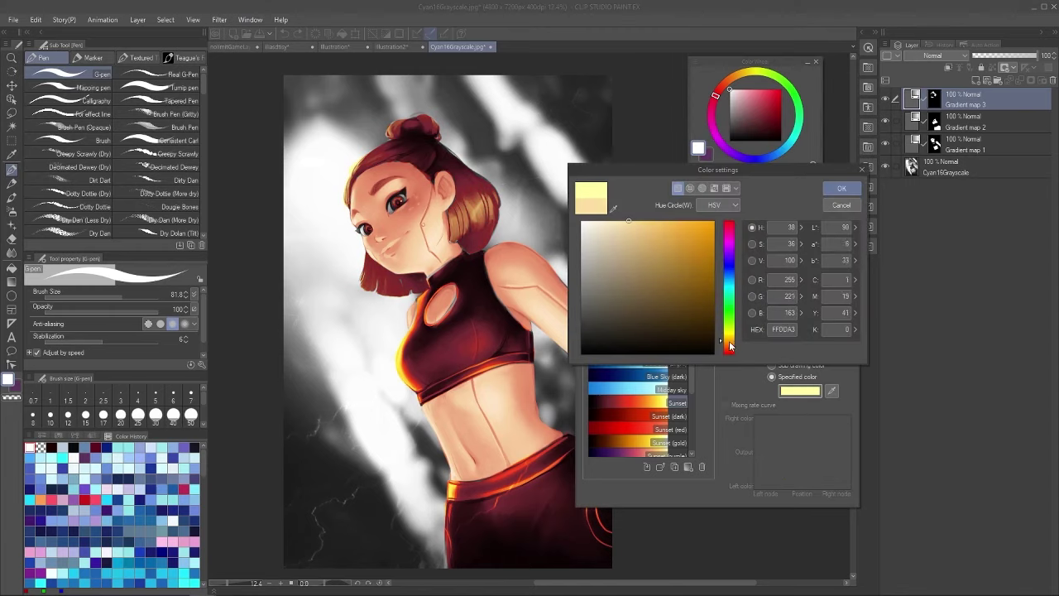
left_click(728, 345)
left_click(841, 189)
left_click(800, 391)
left_click(728, 351)
left_click(659, 228)
left_click(842, 188)
Remove the orange node, shift the crimson node toward the light end and apply the hair gradient
left_click_drag(752, 289, 759, 324)
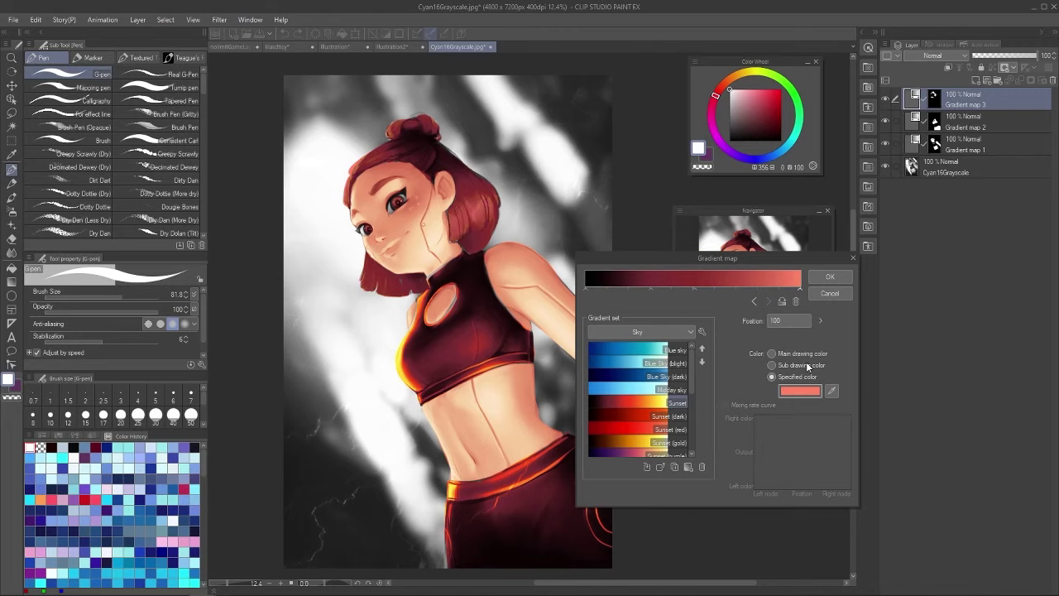
left_click_drag(694, 288, 732, 292)
left_click(650, 289)
left_click(830, 276)
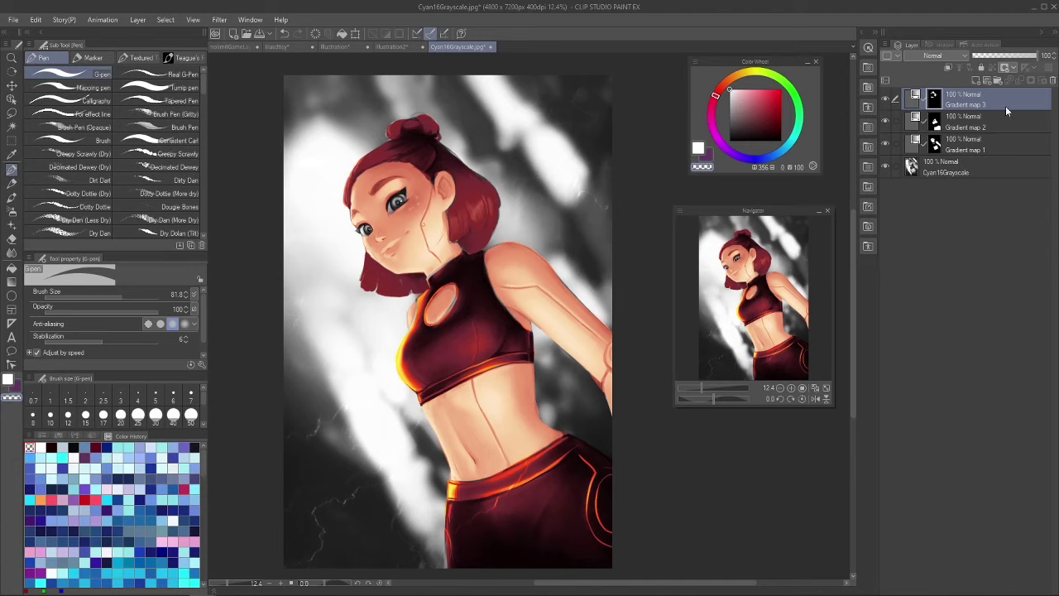
Reopen the Gradient map 3 settings, switch to the skin gradient set and choose gradient 24 for the hair
double_click(915, 101)
left_click(654, 350)
left_click(665, 364)
left_click_drag(692, 381, 693, 434)
left_click(642, 332)
left_click(640, 397)
left_click(636, 451)
left_click(635, 408)
left_click(653, 447)
left_click(672, 382)
left_click(637, 447)
Set the hair gradient's light end to a brick red with hue 10, adjust the inner node positions and apply the gradient
left_click(800, 288)
left_click(802, 390)
left_click(729, 352)
left_click(690, 248)
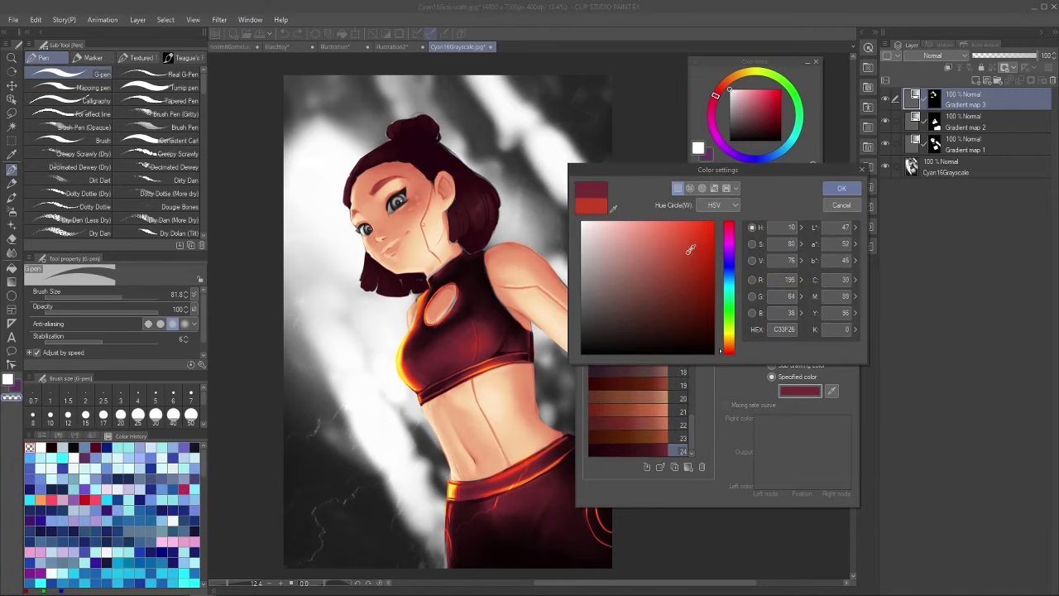
left_click(841, 189)
left_click_drag(784, 290, 762, 290)
mouse_move(725, 290)
left_mouse_down()
mouse_move(708, 294)
mouse_move(730, 288)
left_mouse_up()
left_click(830, 276)
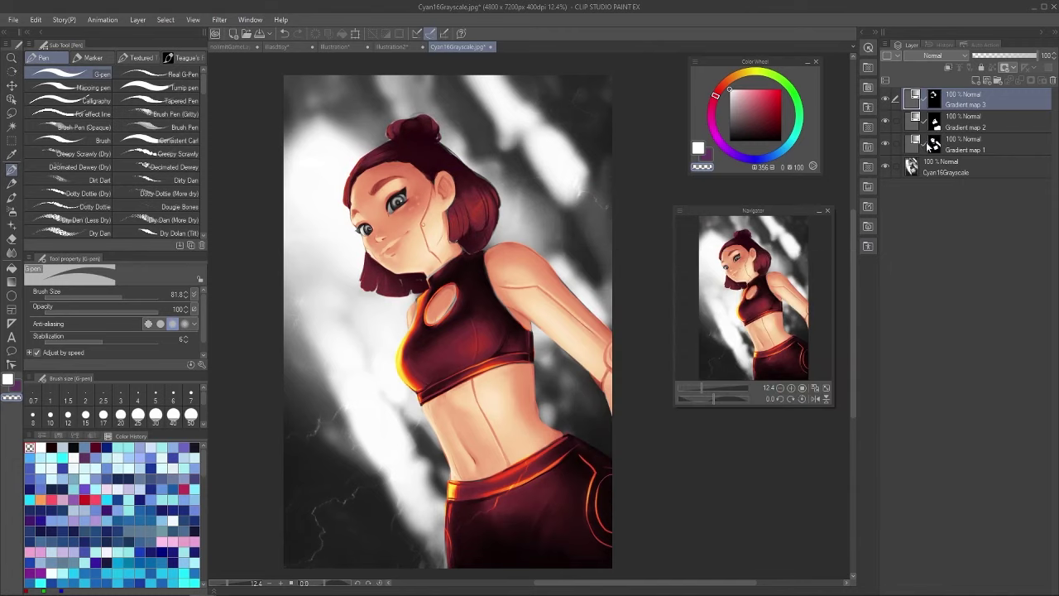
Reopen the Gradient map 1 settings, try several skin presets on the body and choose gradient 8
double_click(913, 144)
left_click(652, 388)
left_click_drag(692, 364, 688, 448)
left_click(655, 415)
left_click(659, 443)
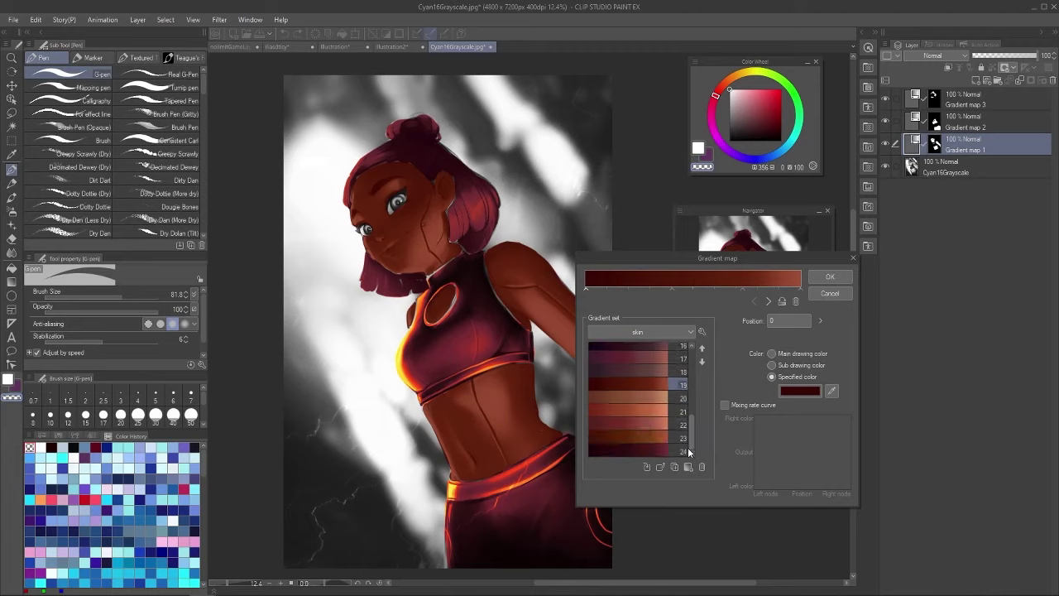
left_click(646, 423)
left_click(641, 411)
left_click(644, 441)
left_click(645, 446)
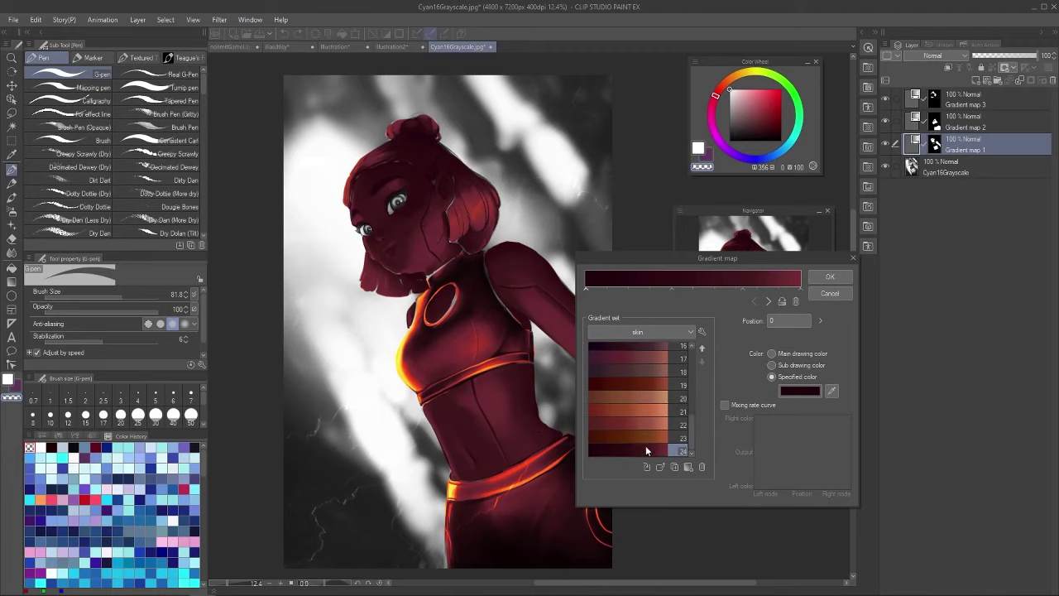
left_click(646, 418)
left_click_drag(690, 431, 690, 363)
left_click(661, 384)
left_click(646, 369)
left_click(645, 360)
left_click(659, 419)
Darken the skin gradient's dark end to a deep reddish brown and make a repositioned inner node a saturated red
left_click(613, 287)
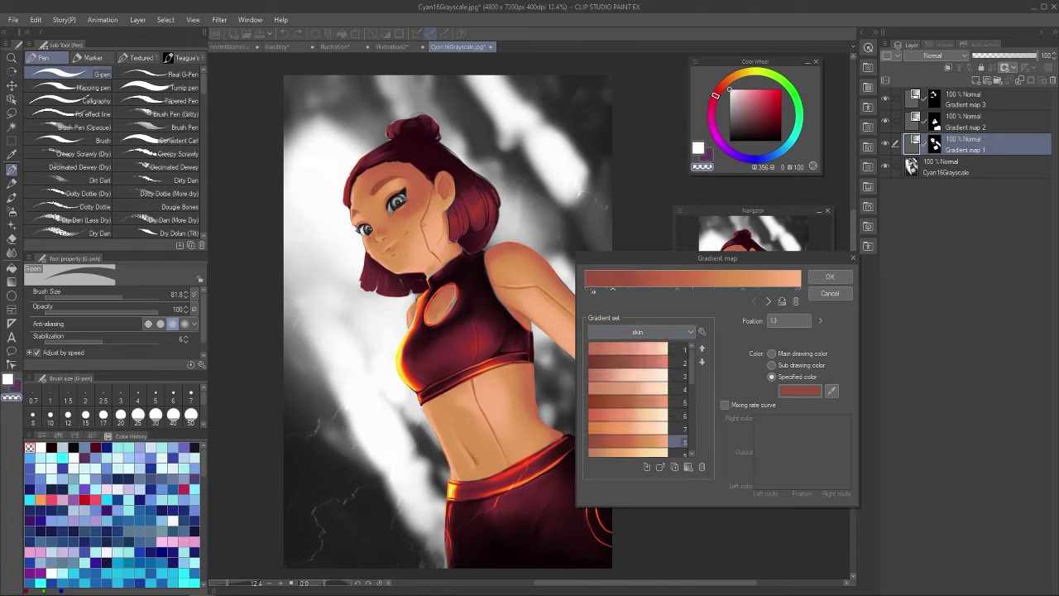
left_click(586, 288)
left_click(800, 390)
left_click(690, 303)
left_click(841, 189)
left_click_drag(613, 289, 704, 290)
left_click(800, 391)
left_click(693, 273)
left_click(841, 189)
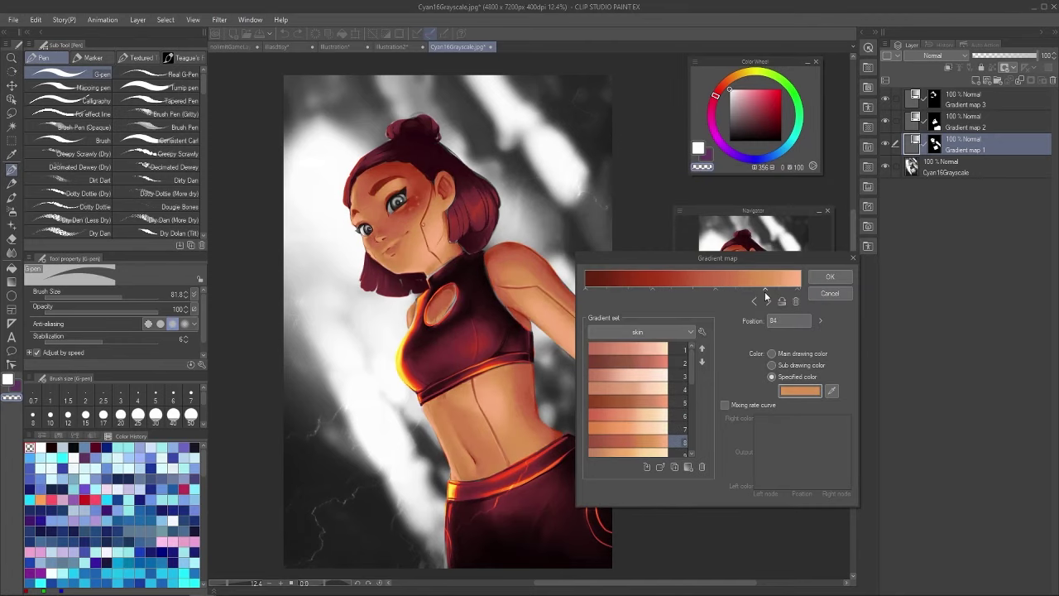
Recolor the skin gradient's light end pale cream, spread the inner nodes with the red one at position 23, and apply it
left_click(801, 289)
double_click(801, 289)
left_click(842, 190)
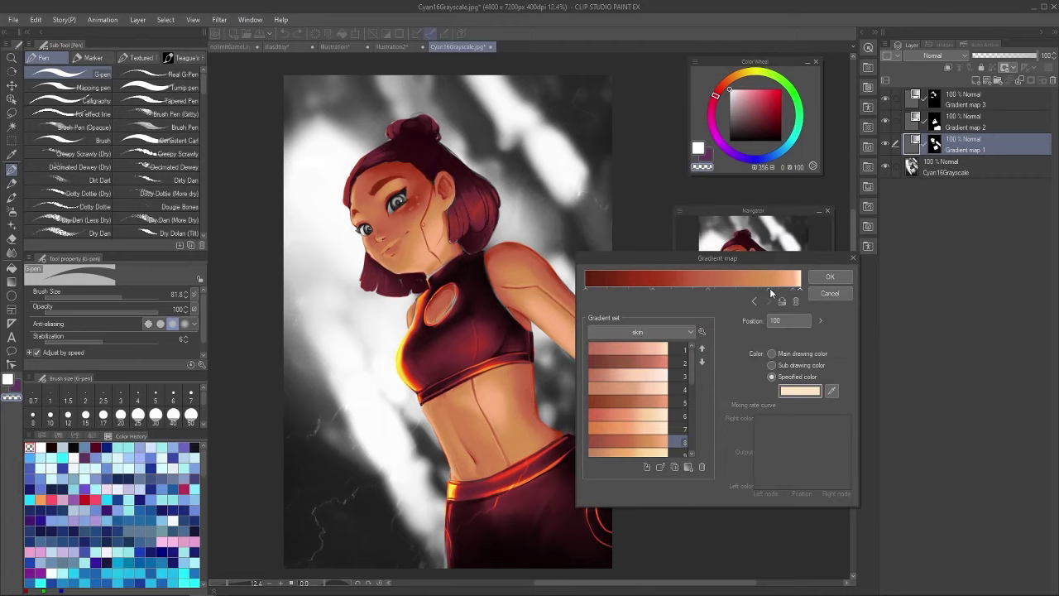
left_click(799, 390)
left_click(841, 189)
mouse_move(716, 288)
left_mouse_down()
mouse_move(700, 290)
mouse_move(730, 289)
left_mouse_up()
mouse_move(652, 288)
left_mouse_down()
mouse_move(670, 290)
mouse_move(634, 293)
left_mouse_up()
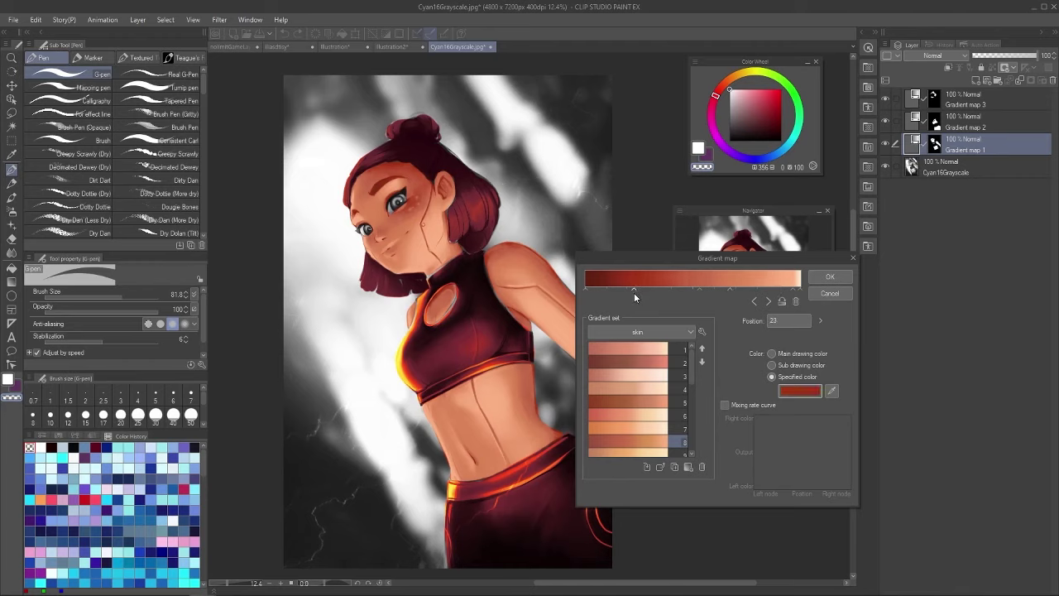
left_click(830, 277)
Reopen the Gradient map 3 settings and recolor the hair gradient's node at position 60 to a dark, desaturated teal
double_click(913, 97)
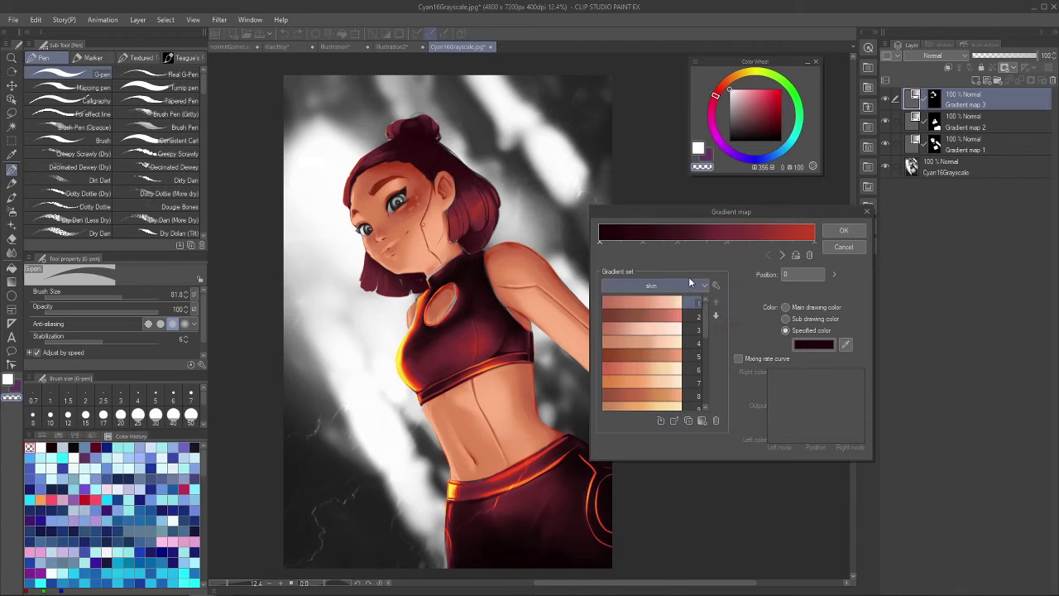
left_click(728, 241)
left_click(813, 344)
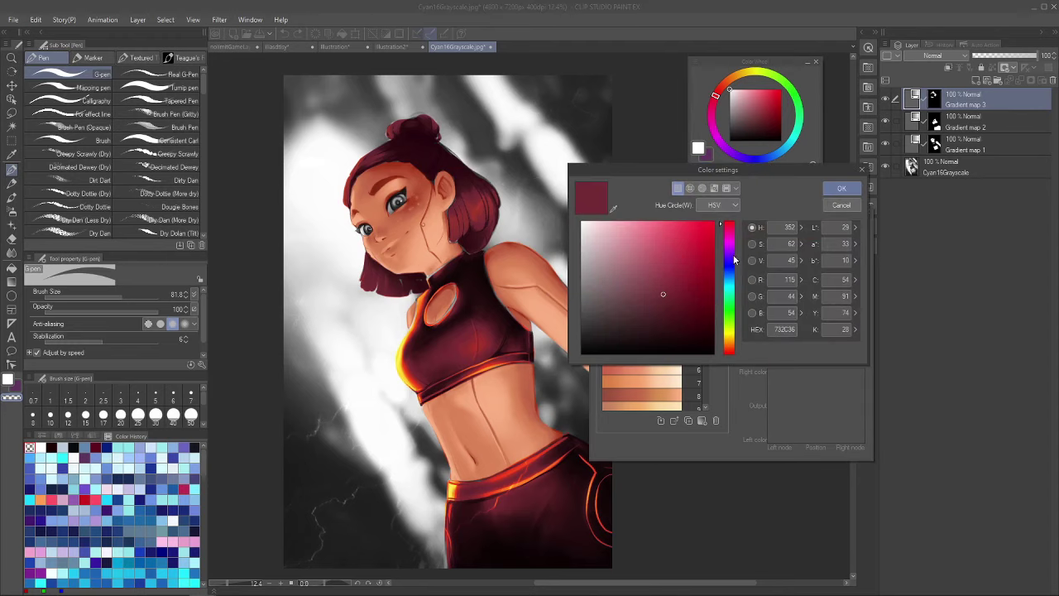
left_click_drag(733, 260, 736, 289)
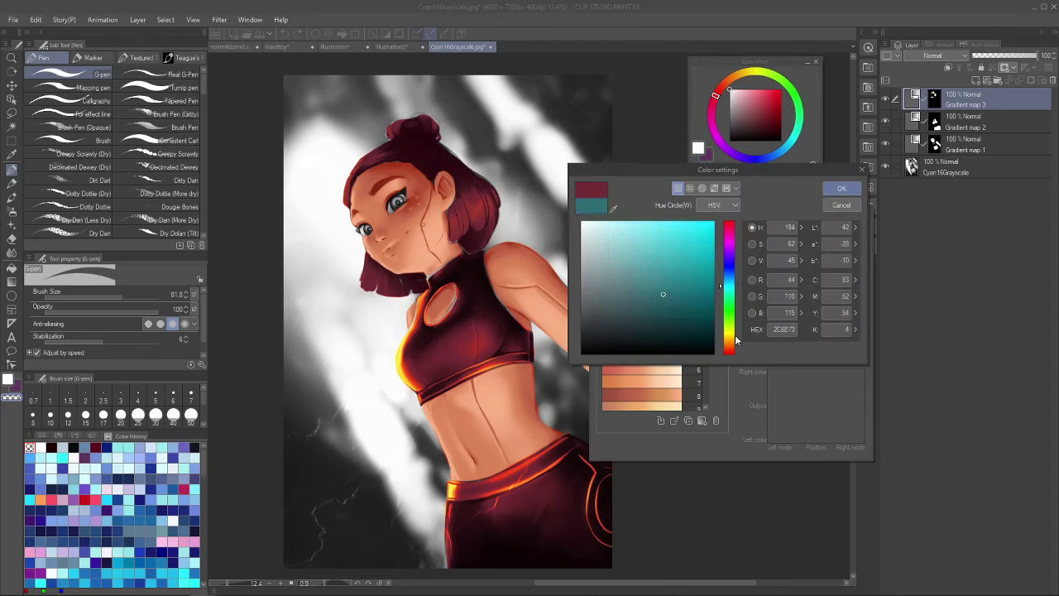
left_click(633, 303)
left_click(615, 307)
left_click(832, 189)
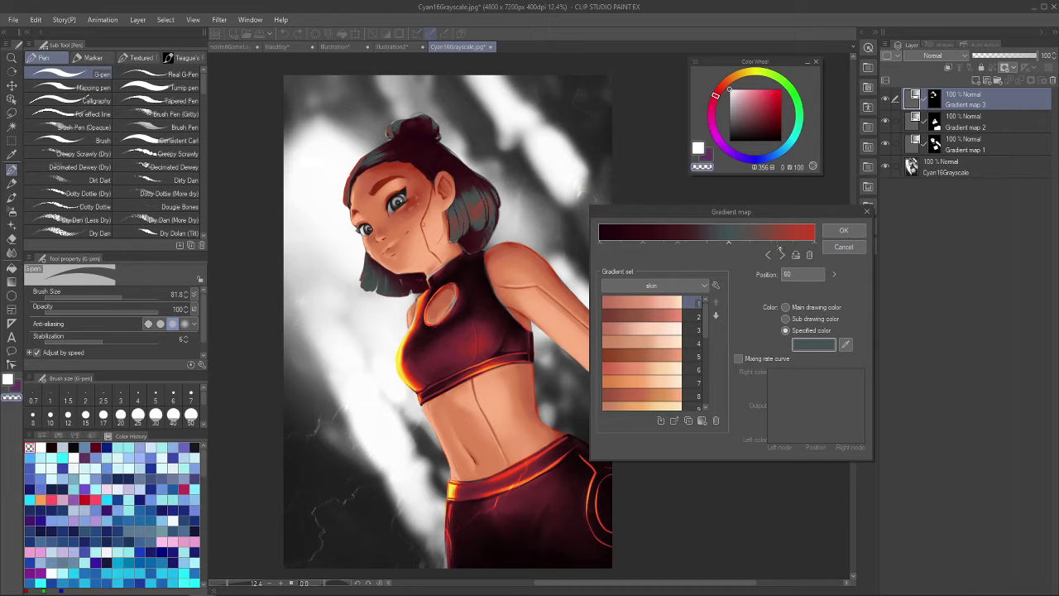
Recolor the hair gradient's light end to a pale, desaturated blue, HSV 193, 23, 77
left_click(813, 241)
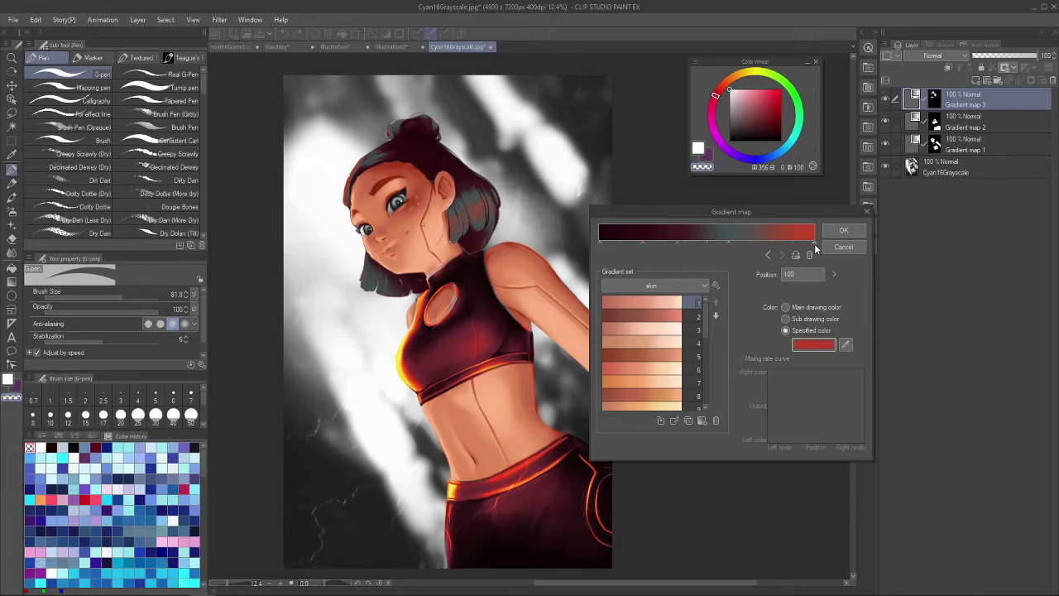
left_click(819, 345)
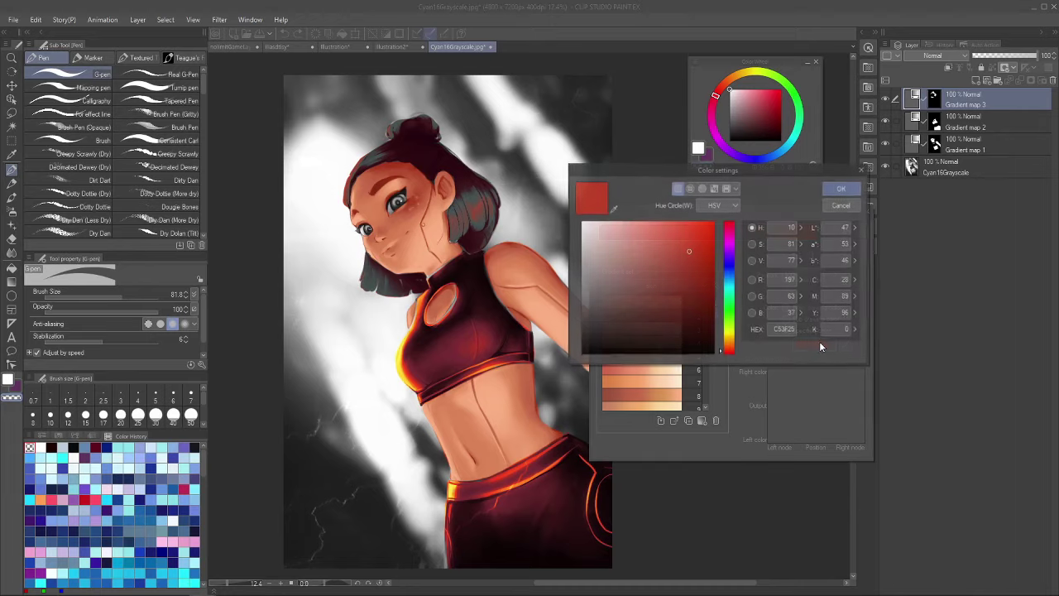
left_click(729, 285)
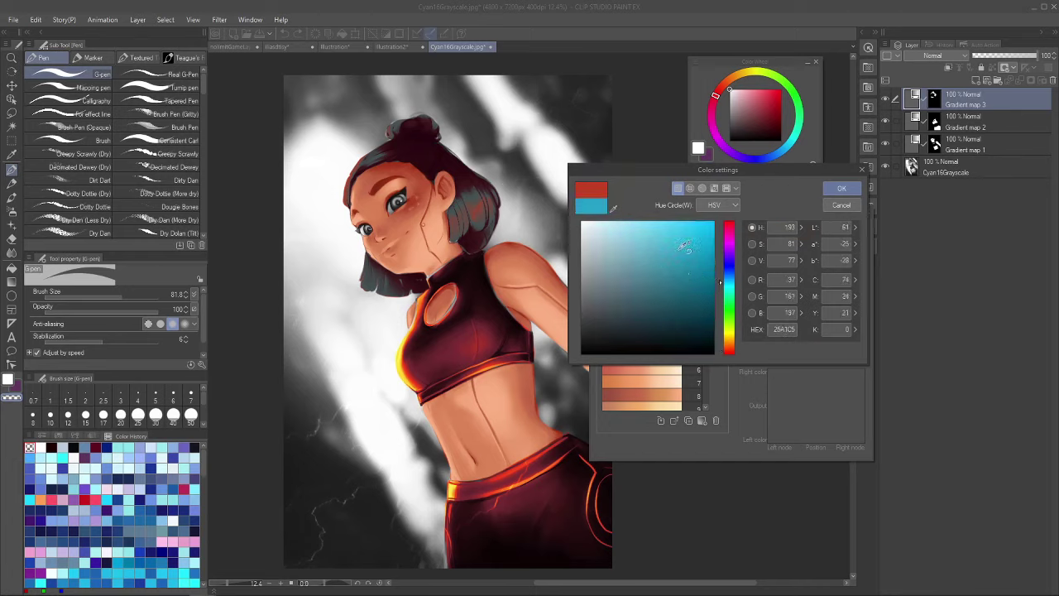
left_click_drag(685, 245, 651, 247)
left_click(842, 188)
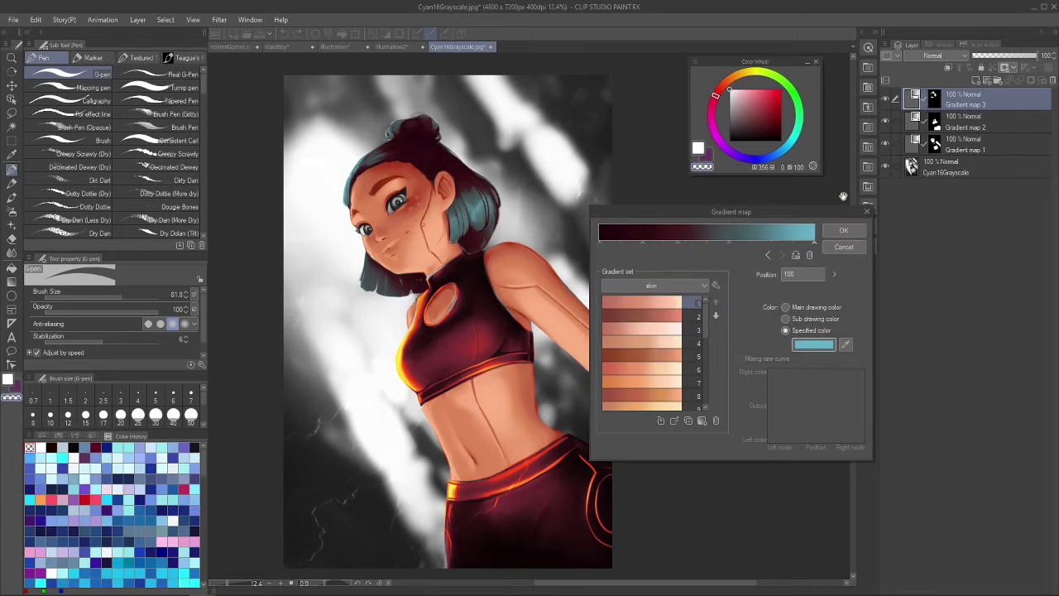
left_click(810, 345)
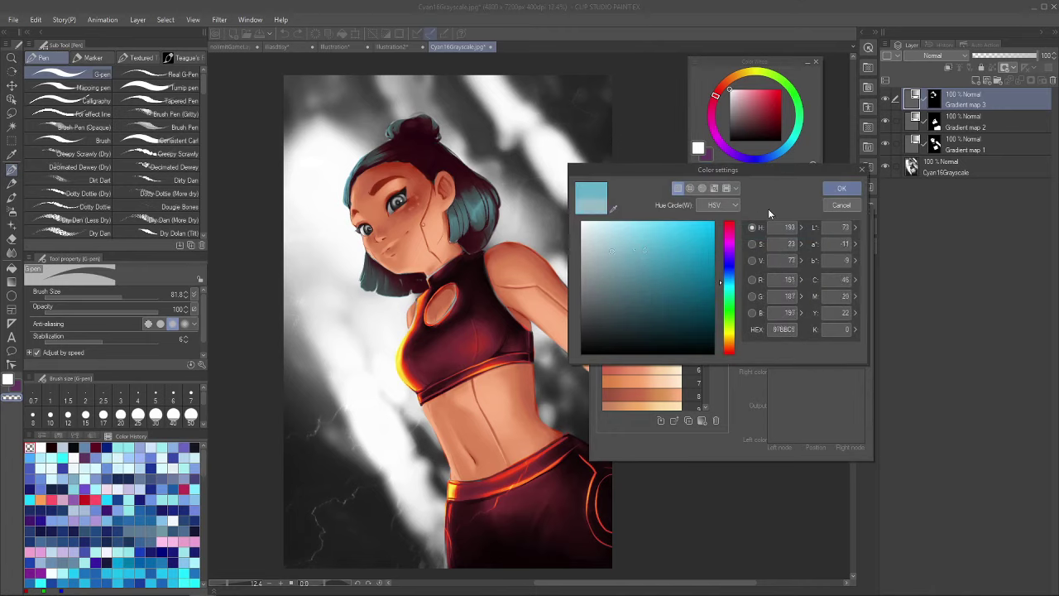
left_click(841, 190)
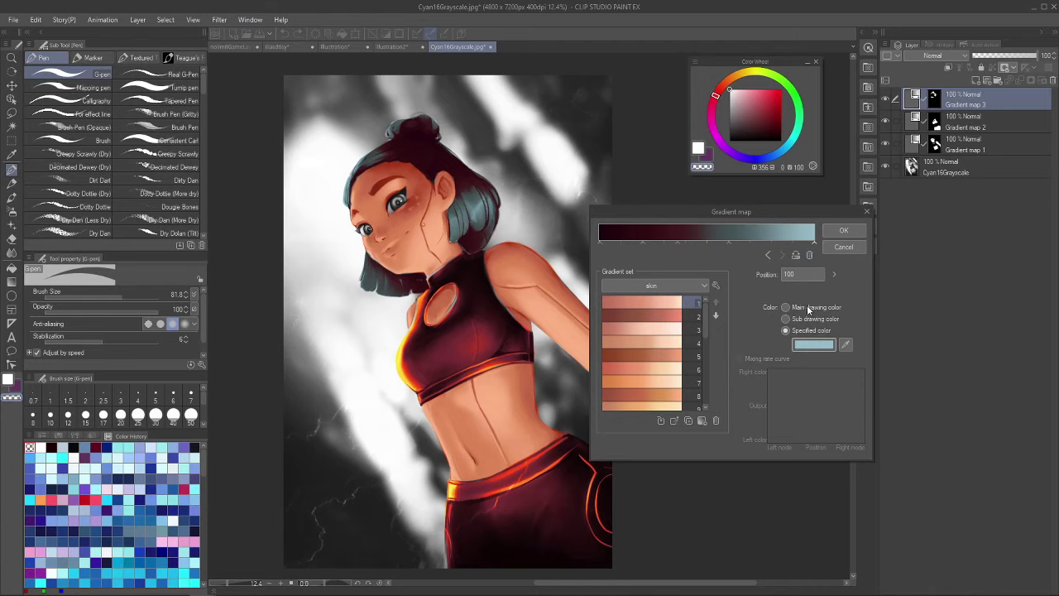
Recolor the hair gradient's node at position 37 to a very dark, desaturated teal
left_click(679, 242)
left_click(823, 344)
left_click_drag(730, 246, 733, 292)
left_click(628, 320)
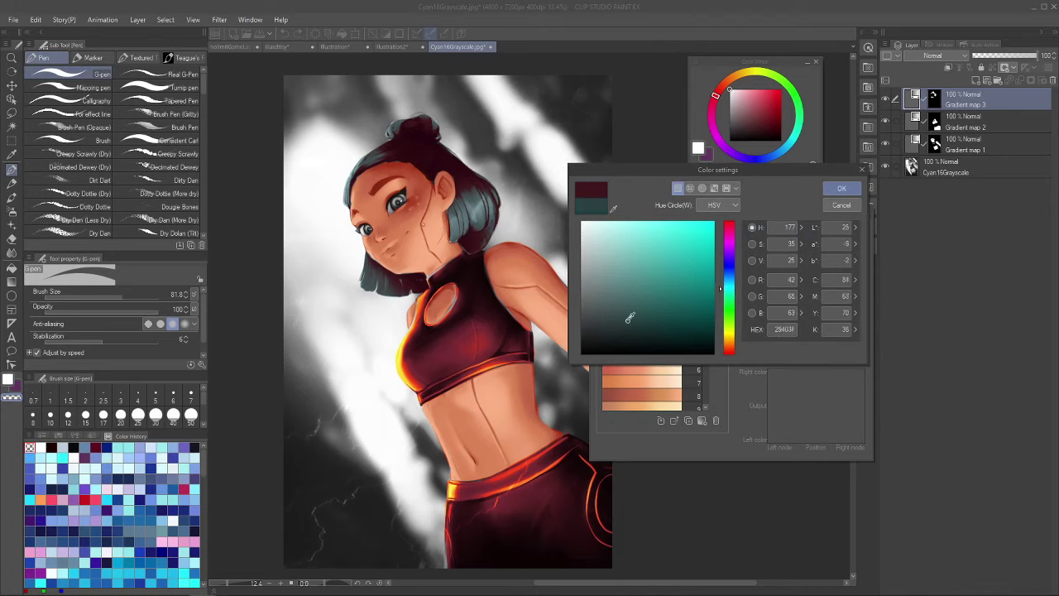
left_click(842, 188)
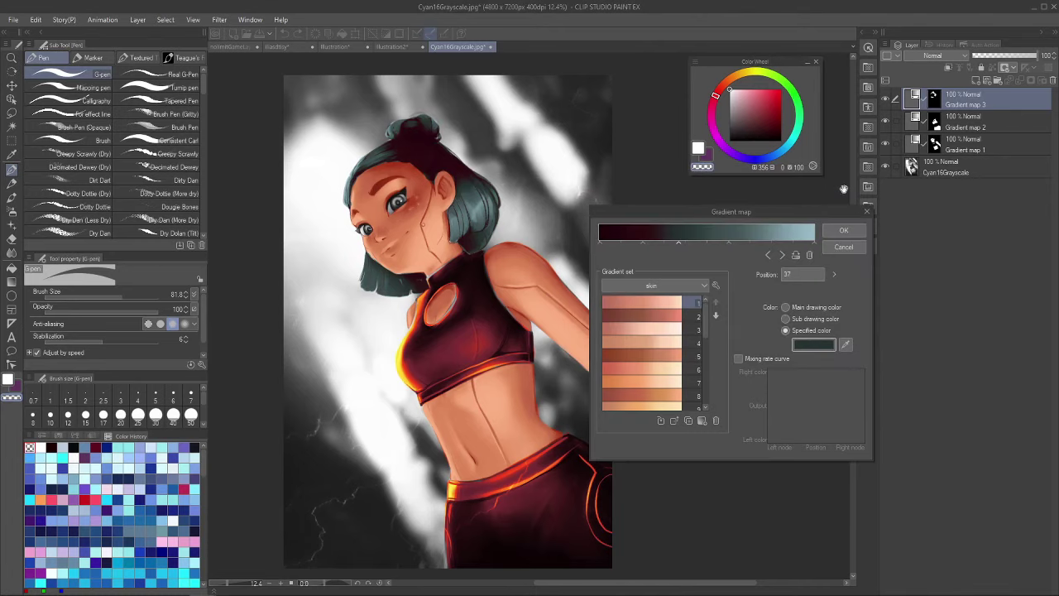
left_click(813, 344)
left_click(611, 340)
left_click(837, 187)
Recolor the hair gradient's node near position 20 to a dark grayish teal and reposition the inner nodes, placing the teal one at 68
left_click(642, 242)
left_click(814, 344)
left_click(635, 336)
left_click(841, 189)
mouse_move(729, 242)
left_mouse_down()
mouse_move(774, 237)
mouse_move(746, 241)
left_mouse_up()
left_click_drag(670, 243, 706, 243)
left_click_drag(625, 243, 642, 245)
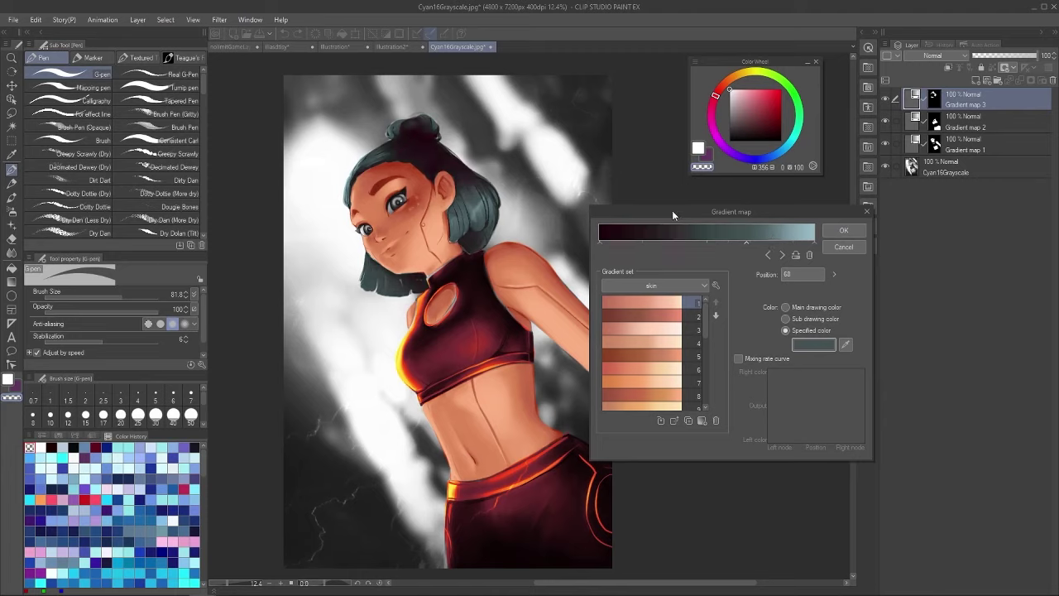
Place the hair gradient's light-end node at position 87, recolor it to a muted red, and apply the gradient
left_click_drag(814, 243, 805, 249)
left_click(813, 344)
left_click_drag(729, 339, 763, 189)
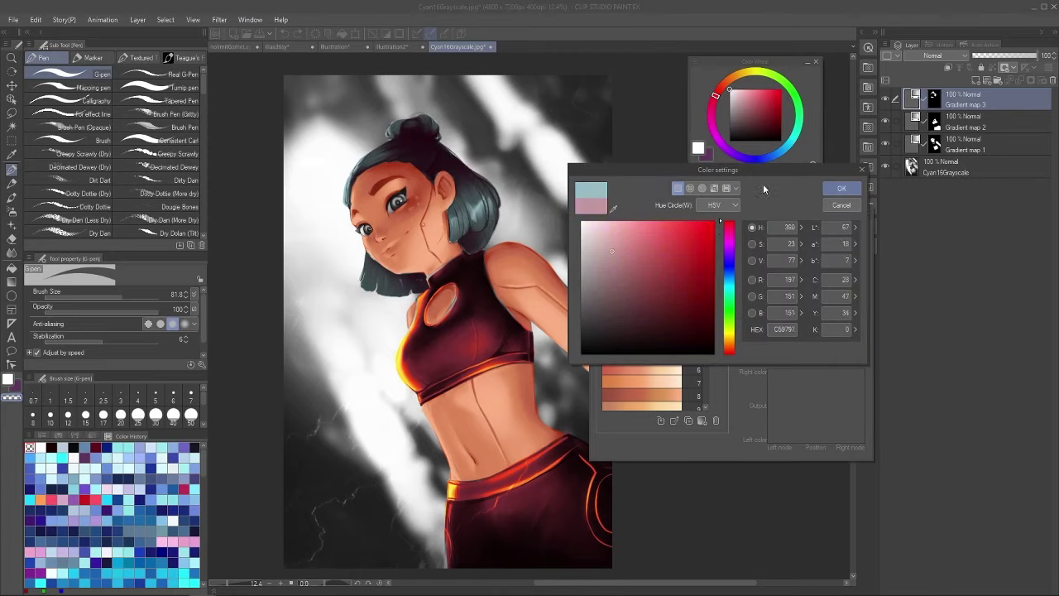
left_click(841, 189)
left_click(811, 346)
left_click(681, 252)
left_click(729, 348)
left_click(841, 188)
left_click(830, 346)
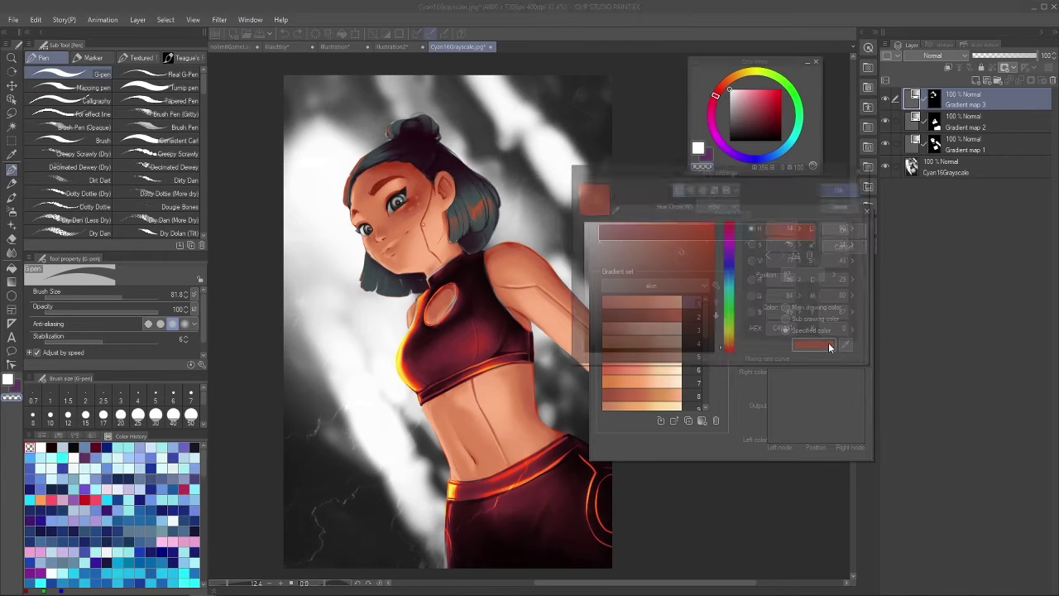
left_click(839, 190)
left_click(846, 232)
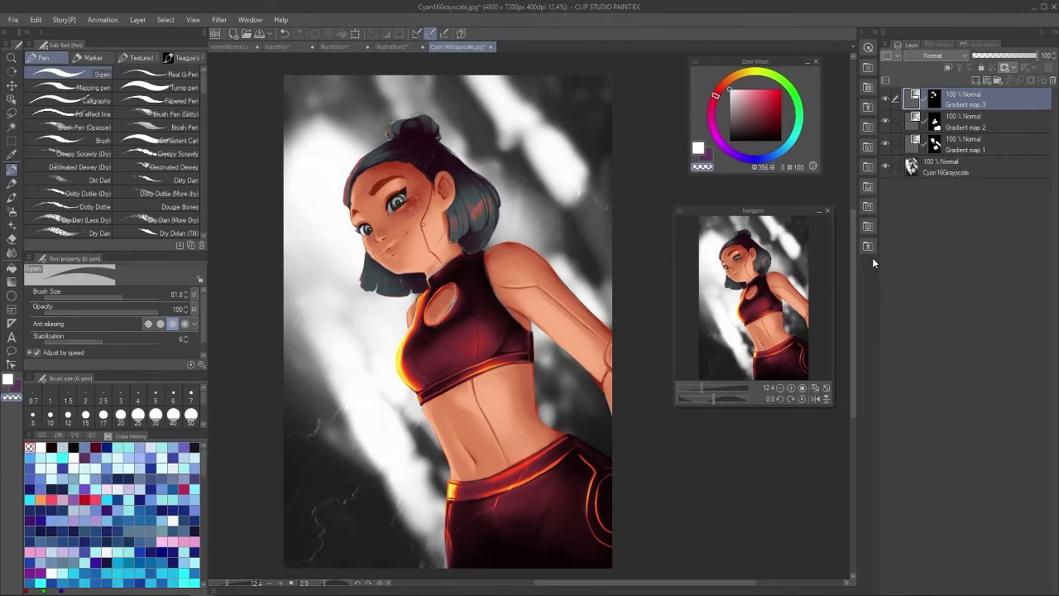
Paint the eyebrows into the Gradient map 3 mask with the G-pen so they take the hair gradient
left_click(934, 99)
key("x")
key("x")
left_click_drag(373, 193, 378, 185)
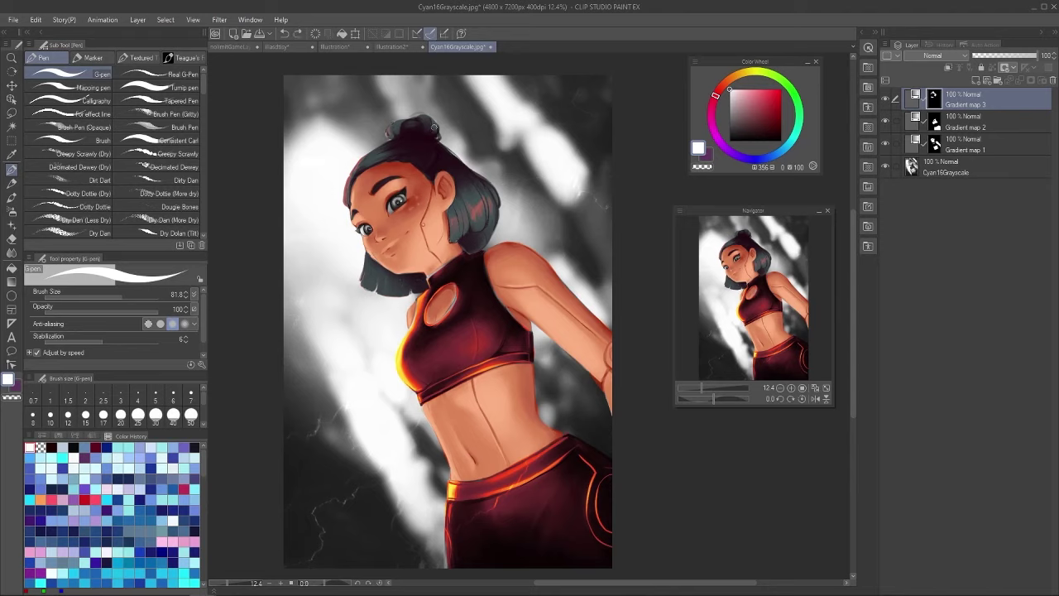
Extend the Gradient map 2 mask over the irises so the eyes take the fiery clothes gradient
left_click(965, 139)
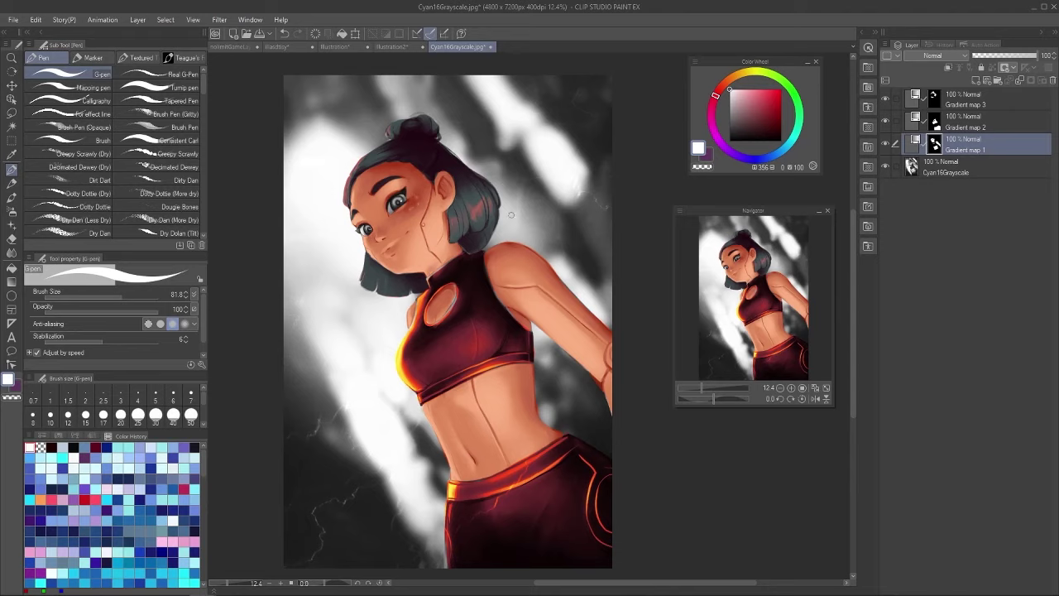
key("alt+bracketright")
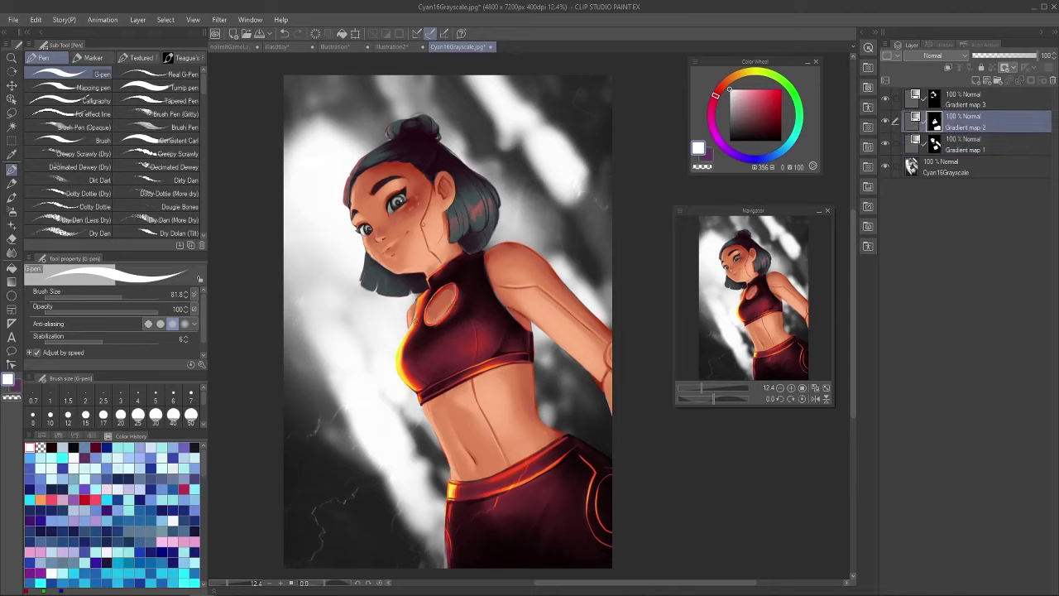
key("alt+bracketleft")
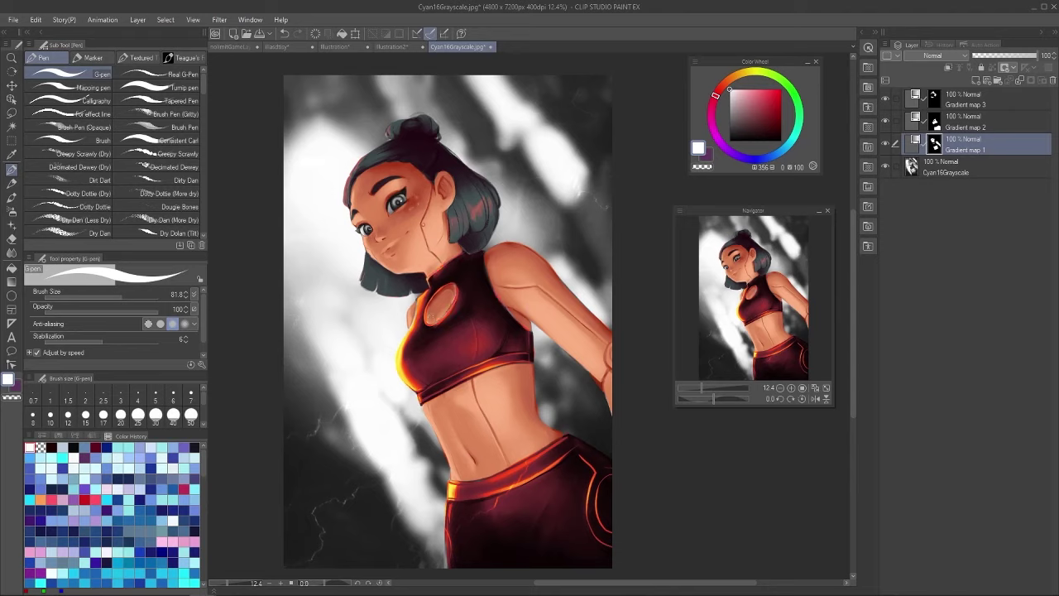
left_click(914, 104)
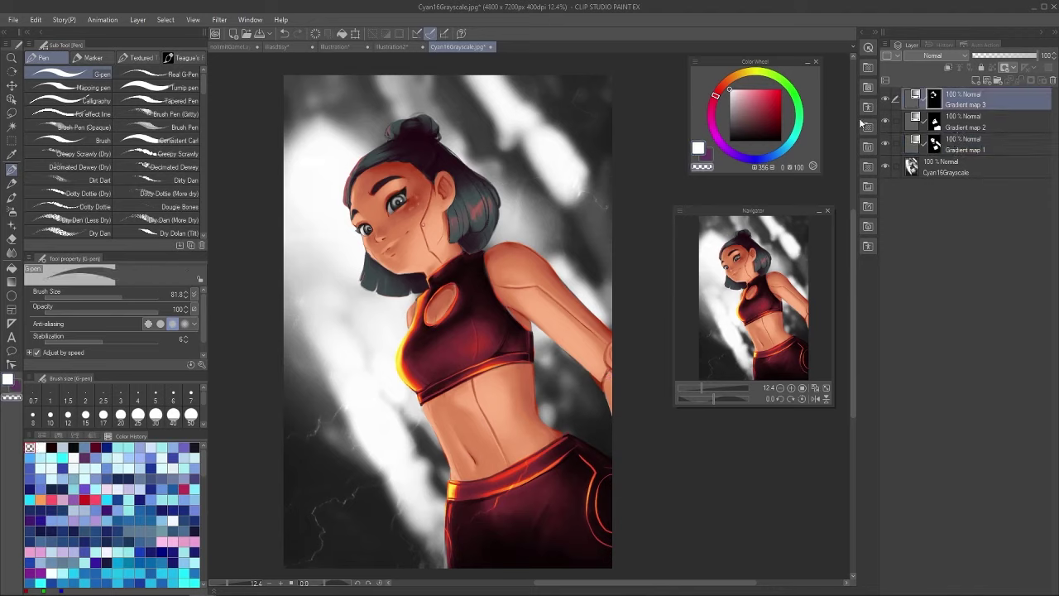
key("alt+bracketleft")
key("alt+bracketleft")
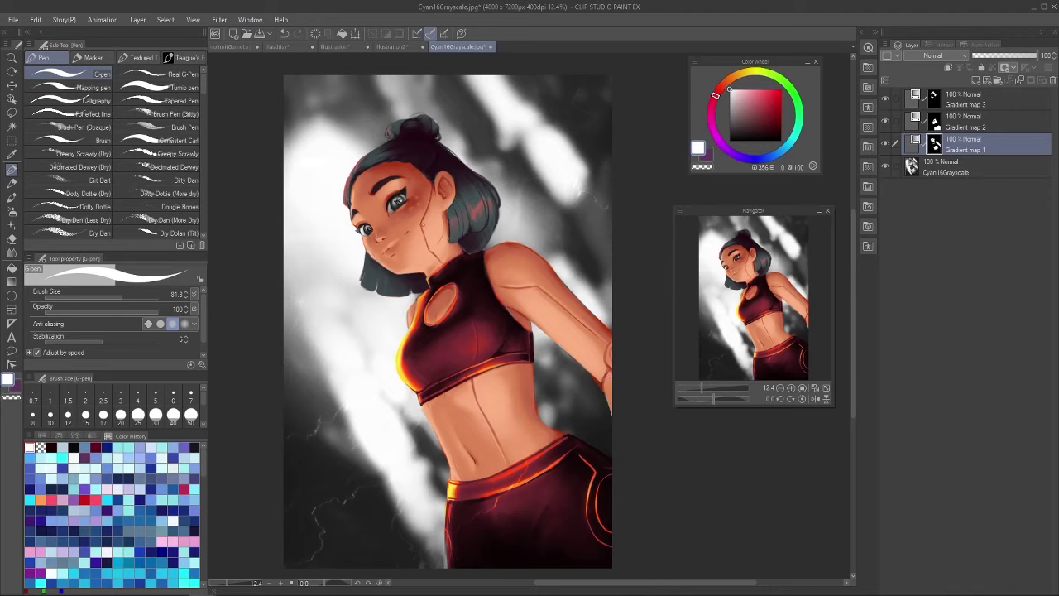
key("alt+bracketright")
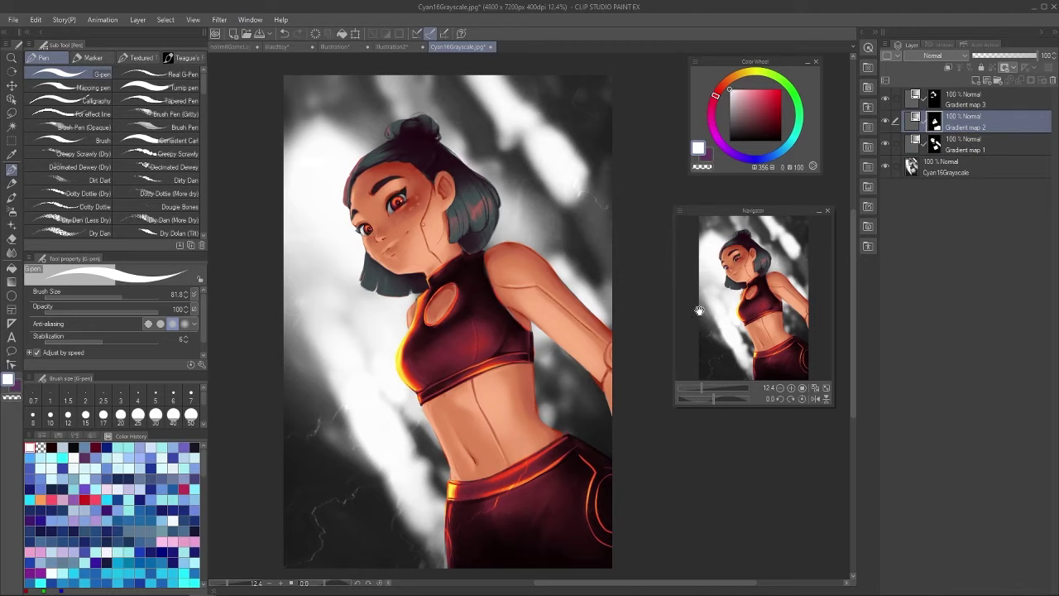
Add a Gradient map correction layer directly above the grayscale painting and apply the Sunset preset from the Sky gradient set
left_click(945, 167)
left_click(889, 45)
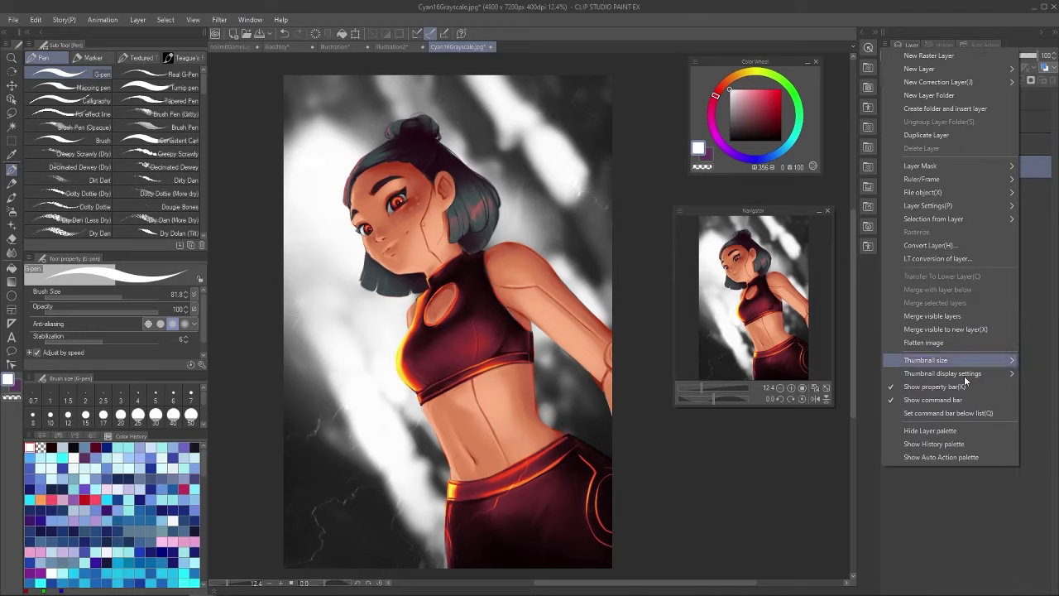
mouse_move(974, 84)
left_click(807, 195)
left_click(702, 286)
left_click(709, 353)
double_click(664, 358)
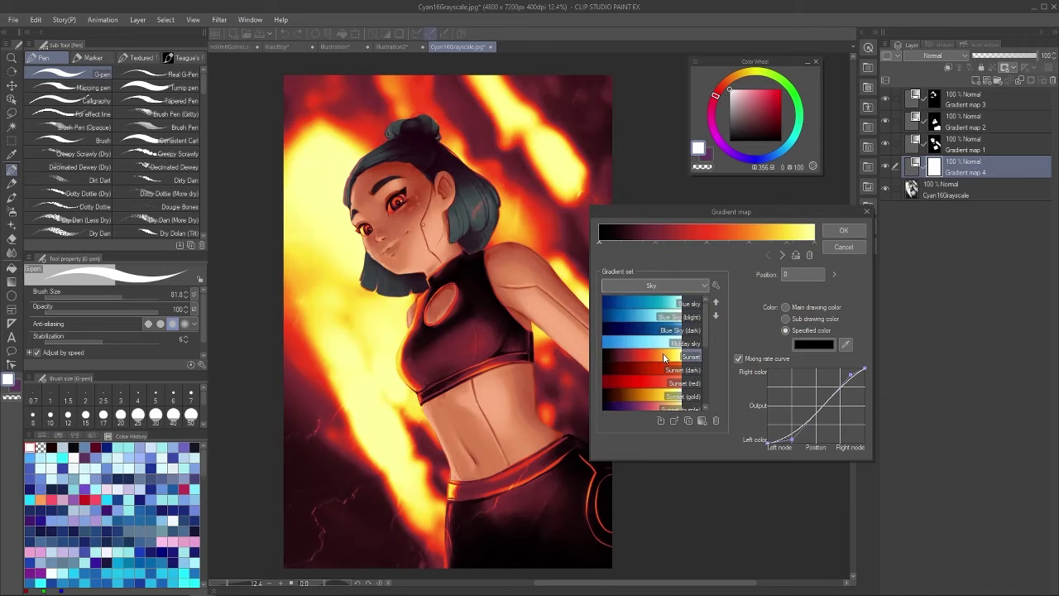
mouse_move(741, 215)
left_mouse_down()
mouse_move(842, 334)
mouse_move(750, 306)
mouse_move(808, 295)
mouse_move(732, 254)
left_mouse_up()
left_click(838, 270)
Erase the face, hair and hair bun from the Gradient map 4 mask with a transparent G-pen, varying the brush size
key("c")
key("bracketright")
key("bracketright")
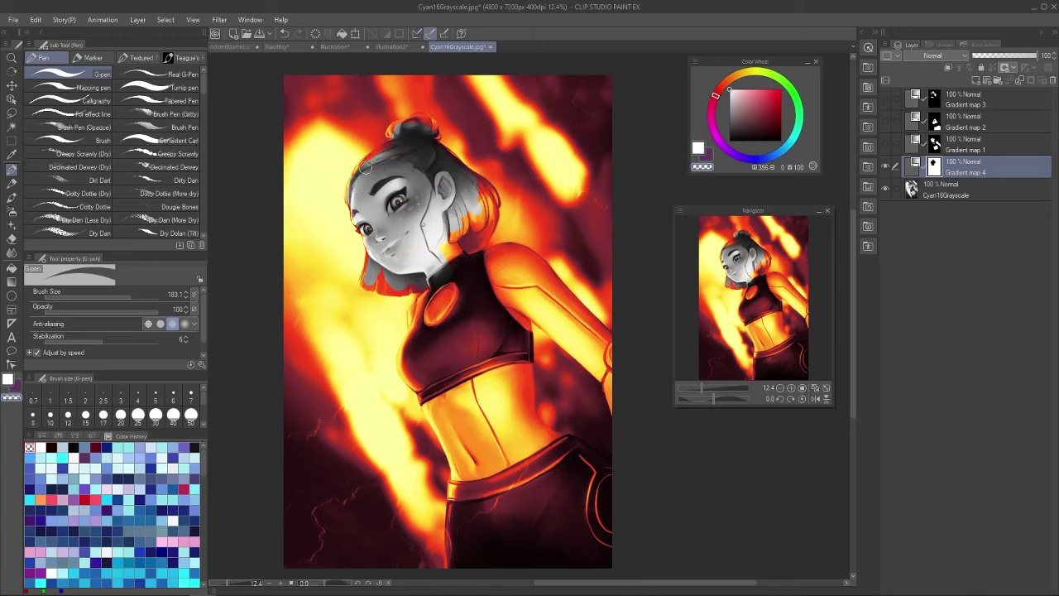
mouse_move(461, 213)
left_mouse_down()
mouse_move(469, 248)
mouse_move(487, 199)
mouse_move(472, 188)
mouse_move(483, 184)
mouse_move(489, 219)
mouse_move(488, 245)
left_mouse_up()
left_click_drag(378, 278, 414, 283)
key("bracketleft")
key("bracketleft")
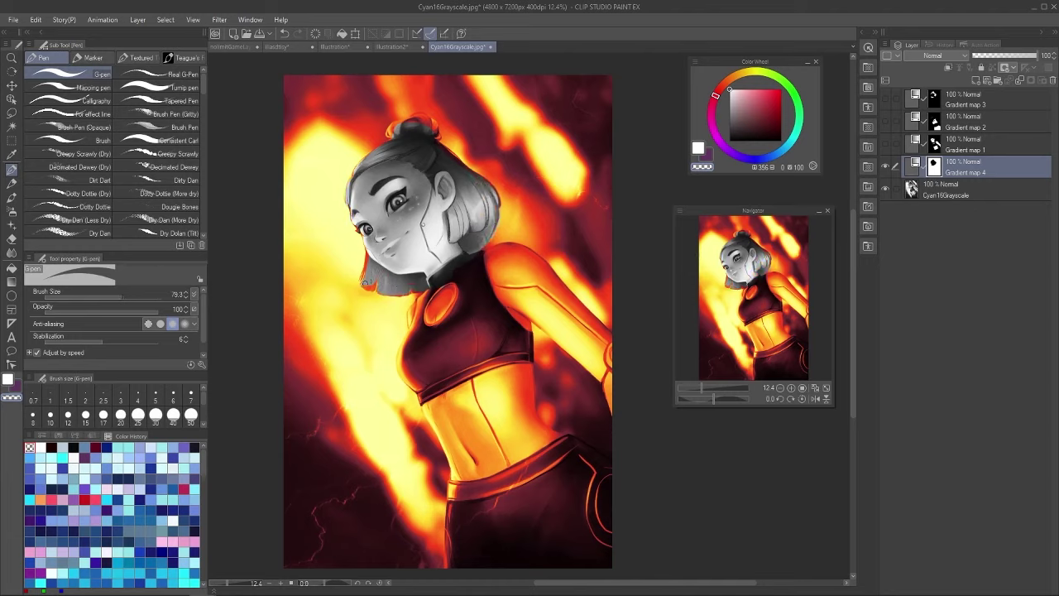
left_click_drag(411, 120, 427, 120)
Erase the neck, top, waist and trousers from the Gradient map 4 mask with an enlarged transparent G-pen
mouse_move(420, 301)
left_mouse_down()
mouse_move(463, 333)
mouse_move(508, 331)
mouse_move(525, 425)
mouse_move(516, 451)
mouse_move(550, 535)
mouse_move(584, 488)
mouse_move(618, 516)
mouse_move(466, 284)
left_mouse_up()
key("bracketright")
key("bracketright")
key("bracketright")
key("bracketright")
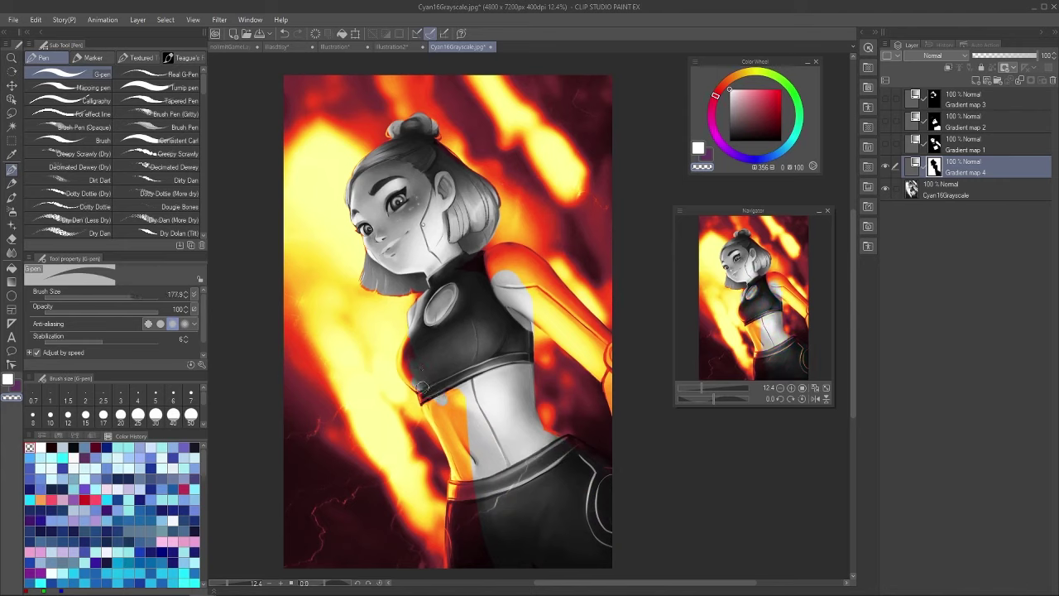
left_click_drag(413, 381, 414, 336)
mouse_move(432, 387)
left_mouse_down()
mouse_move(453, 399)
mouse_move(447, 463)
mouse_move(469, 480)
left_mouse_up()
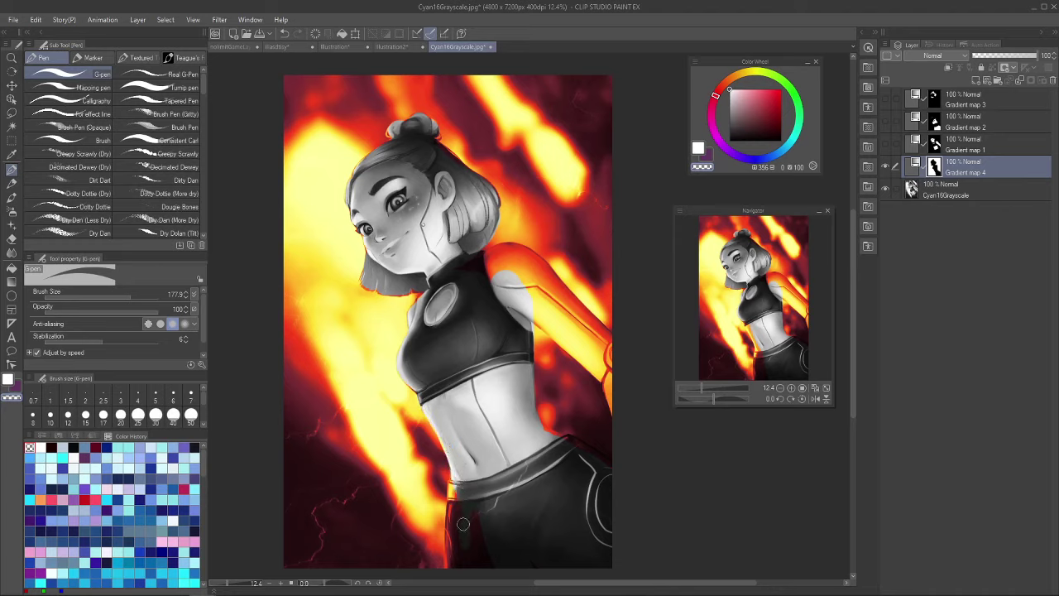
mouse_move(453, 494)
left_mouse_down()
mouse_move(452, 562)
mouse_move(458, 504)
mouse_move(473, 496)
left_mouse_up()
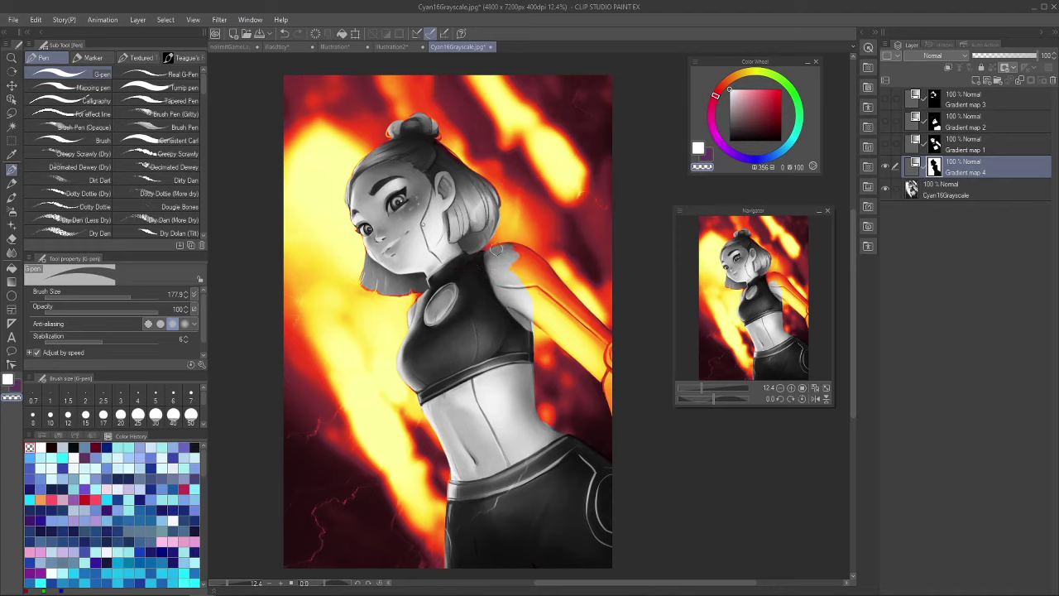
Erase the shoulder and arm from the Gradient map 4 mask and show Gradient maps 1 to 3 again
left_click_drag(512, 248, 547, 276)
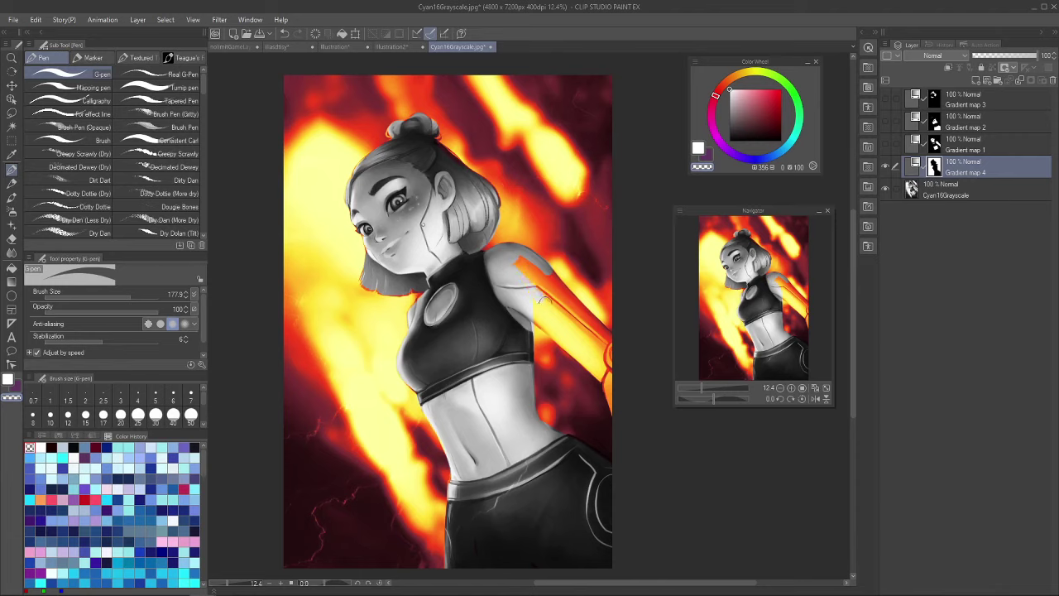
mouse_move(556, 326)
left_mouse_down()
mouse_move(608, 376)
mouse_move(569, 298)
mouse_move(628, 437)
left_mouse_up()
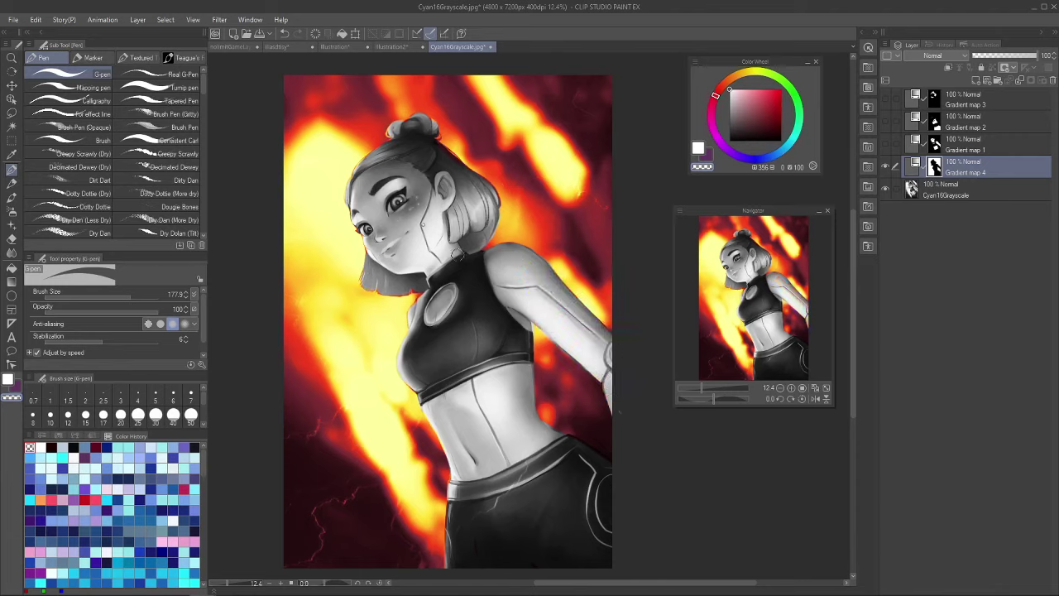
left_click_drag(885, 144, 886, 97)
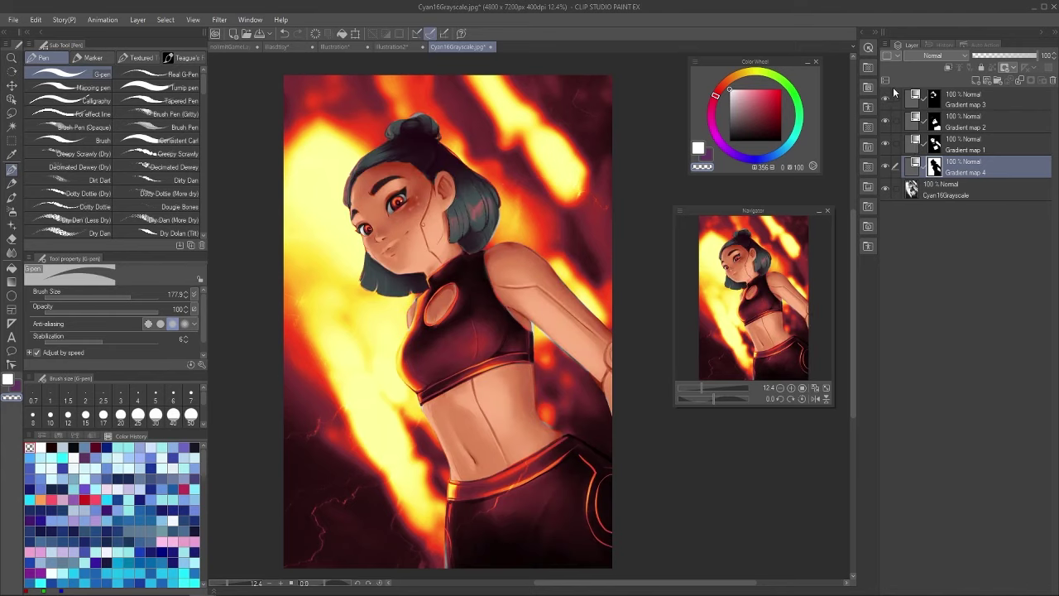
Compare the painting with and without the hair coloring by toggling the visibility of Gradient map 3
key("alt+bracketright")
key("alt+bracketright")
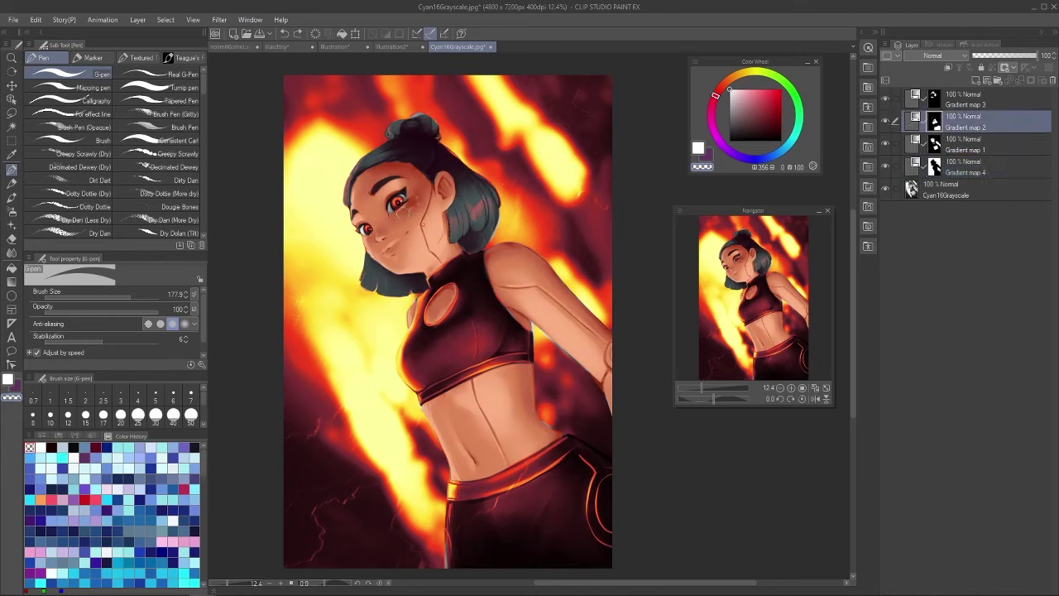
left_click(885, 103)
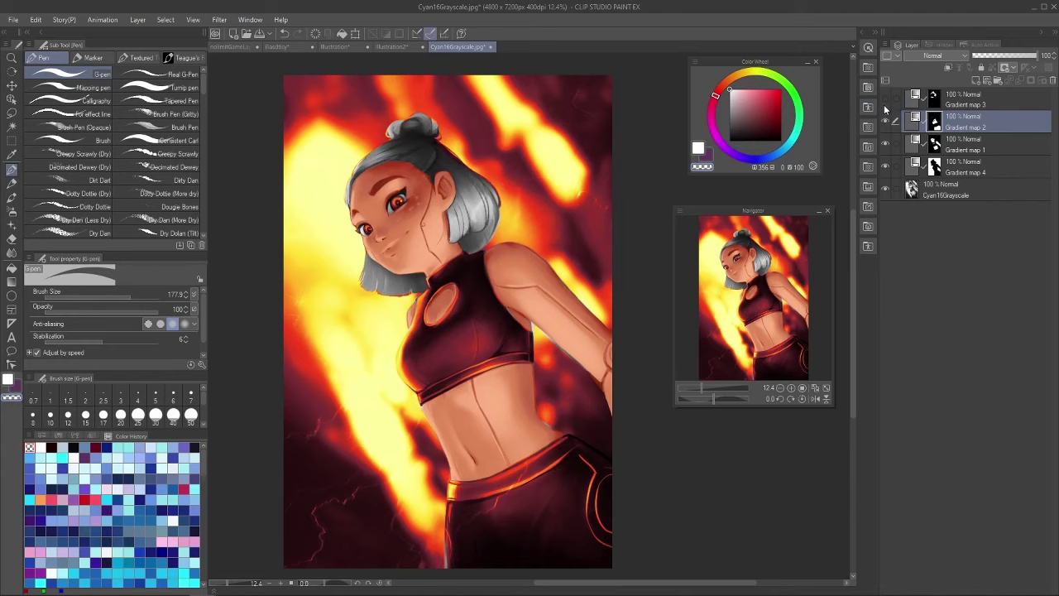
left_click(885, 104)
left_click(915, 100)
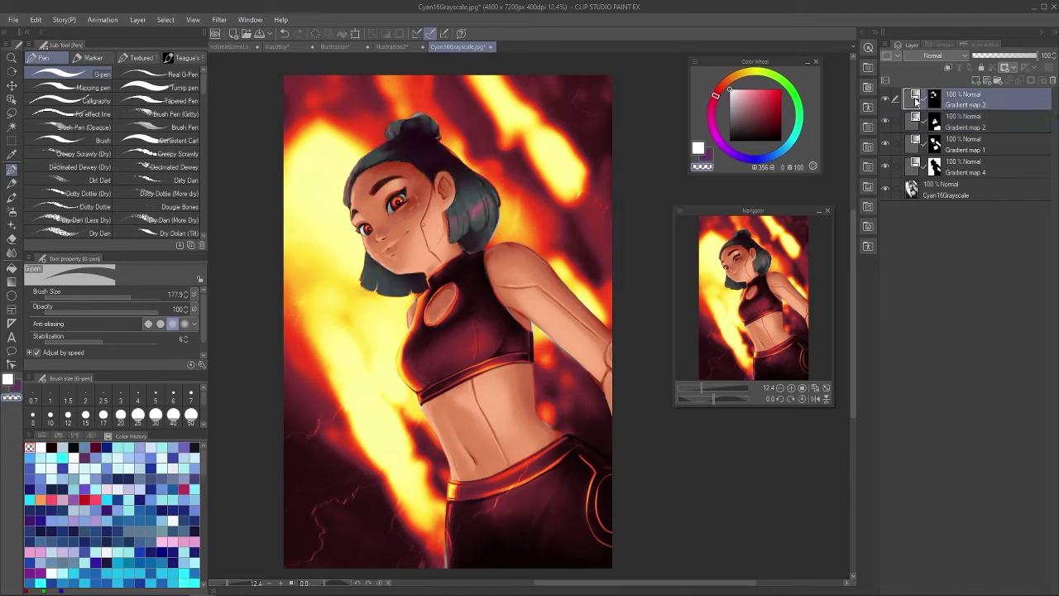
left_click(887, 100)
left_click(886, 100)
left_click(886, 100)
left_click(887, 100)
Edit the hair gradient of Gradient map 3 and replace it with the Sunrise (bright) preset from the Sky set
left_click(905, 103)
double_click(908, 101)
left_click_drag(661, 266, 616, 157)
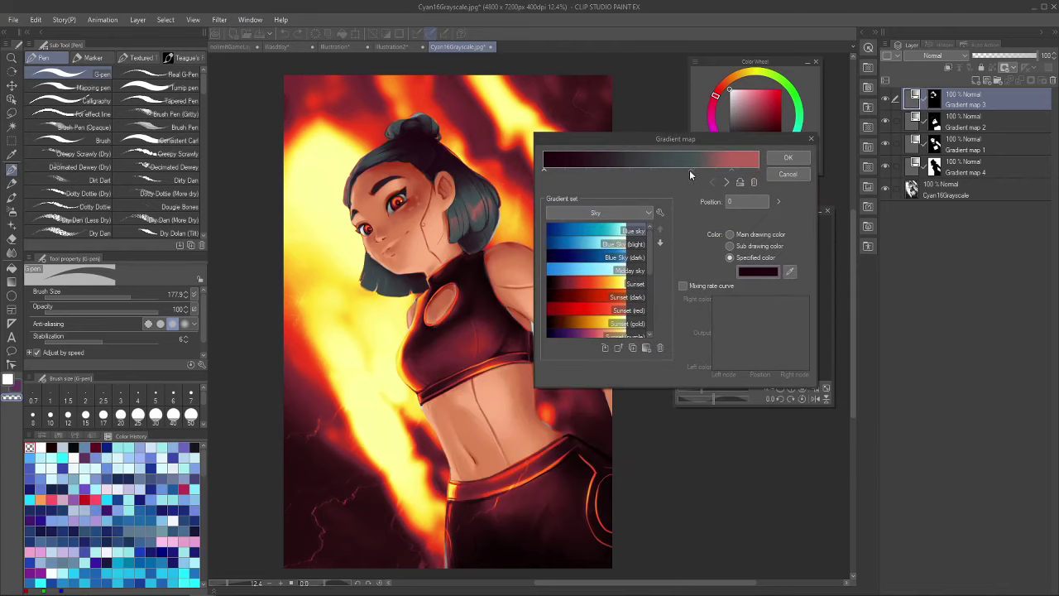
left_click(612, 169)
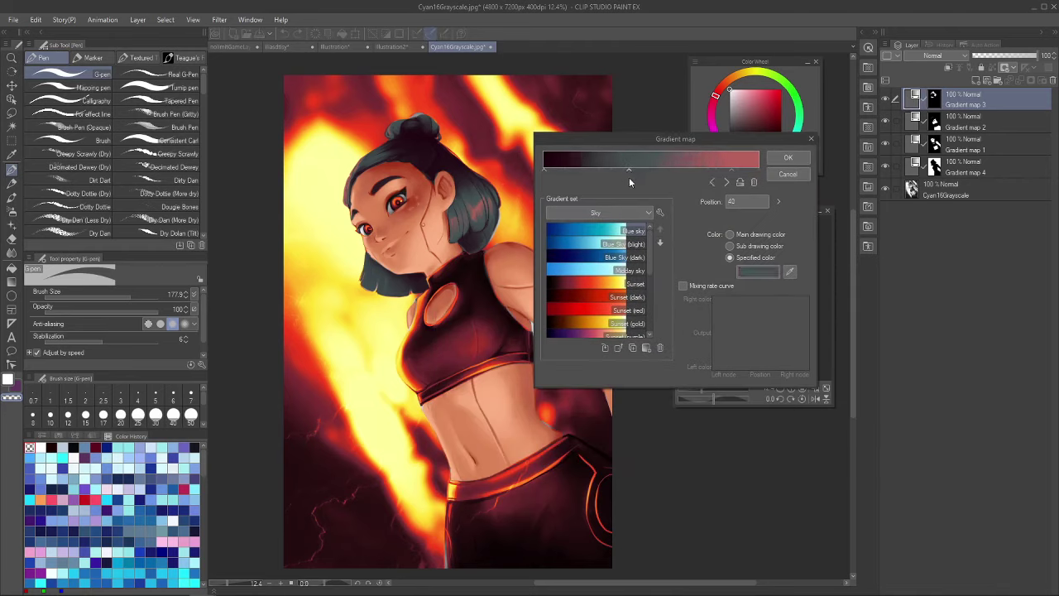
left_click(713, 169)
scroll(604, 281, "down", 3)
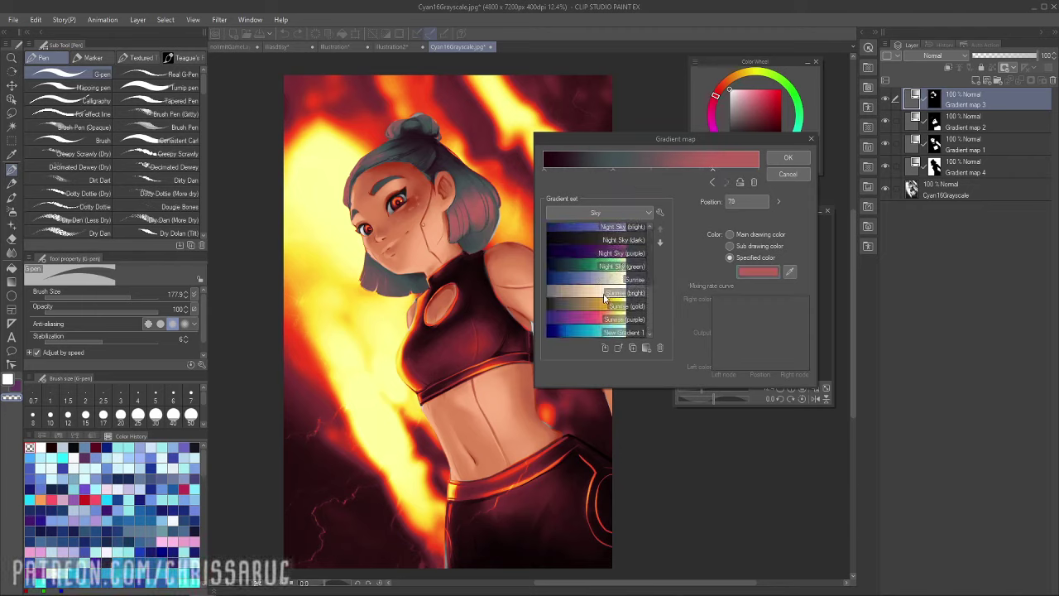
left_click(605, 298)
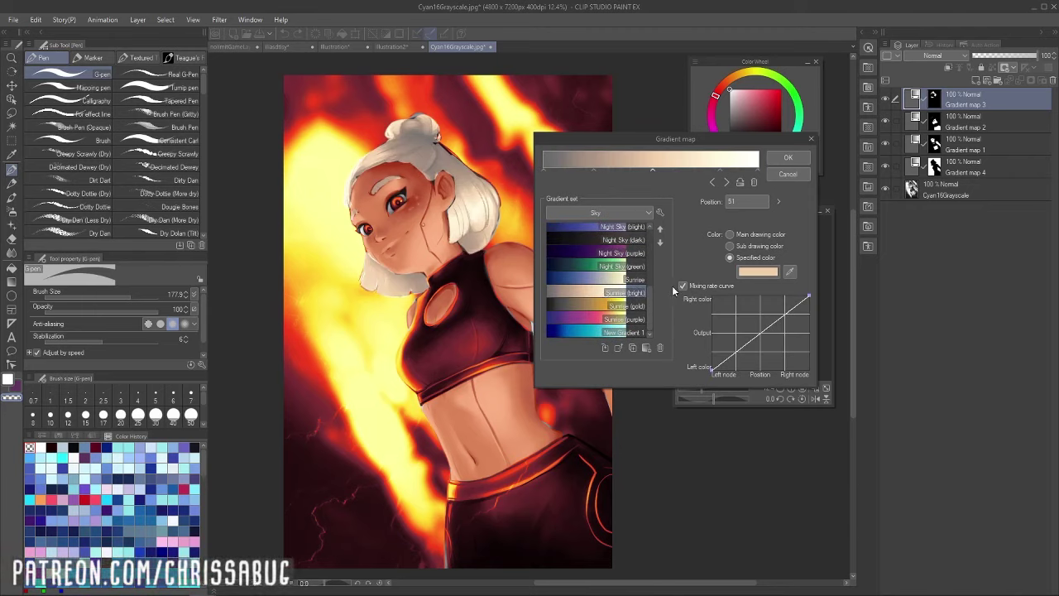
left_click_drag(668, 145, 635, 154)
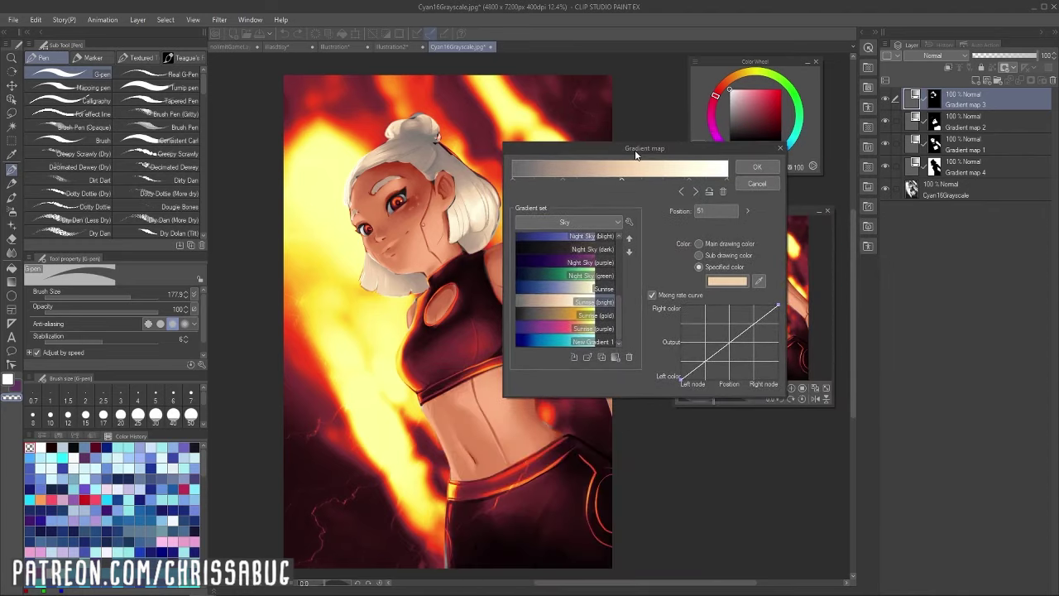
Warm up the hair gradient by recoloring its middle node light orange, the node at position 22 reddish tan, and adjusting the highlight node
left_click(728, 280)
left_click(838, 204)
left_click(560, 177)
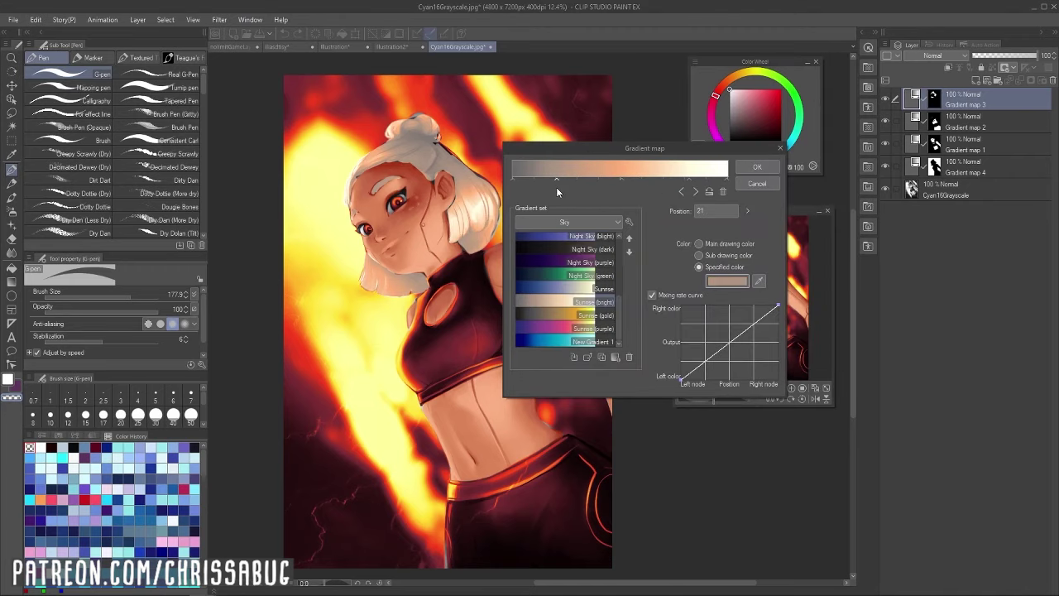
left_click(727, 280)
left_click(846, 187)
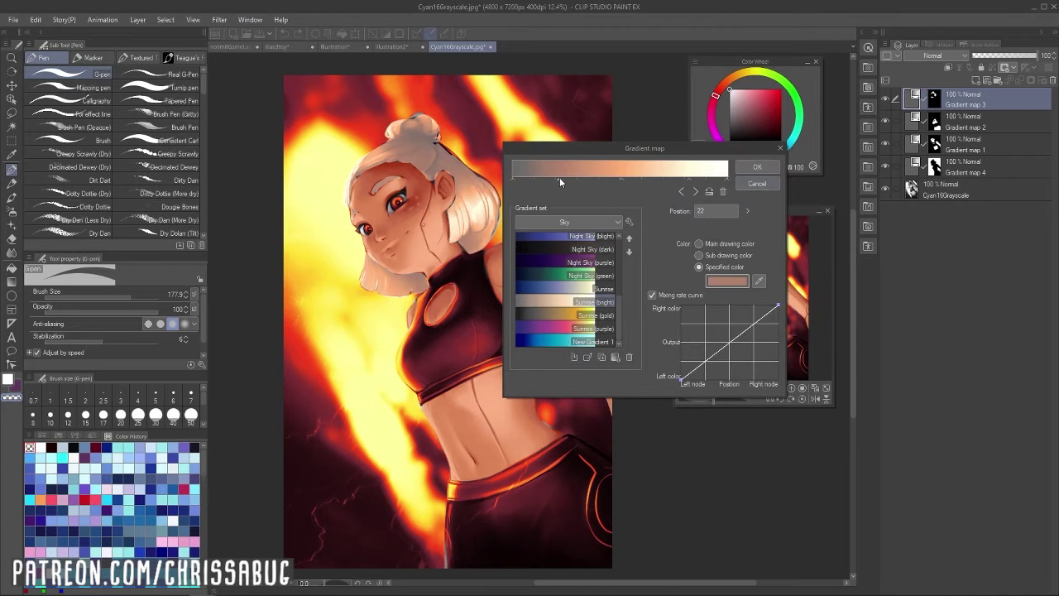
left_click(689, 177)
left_click(727, 280)
left_click(836, 185)
Try a dark brown color for the hair gradient's darkest node at position 0
left_click(513, 177)
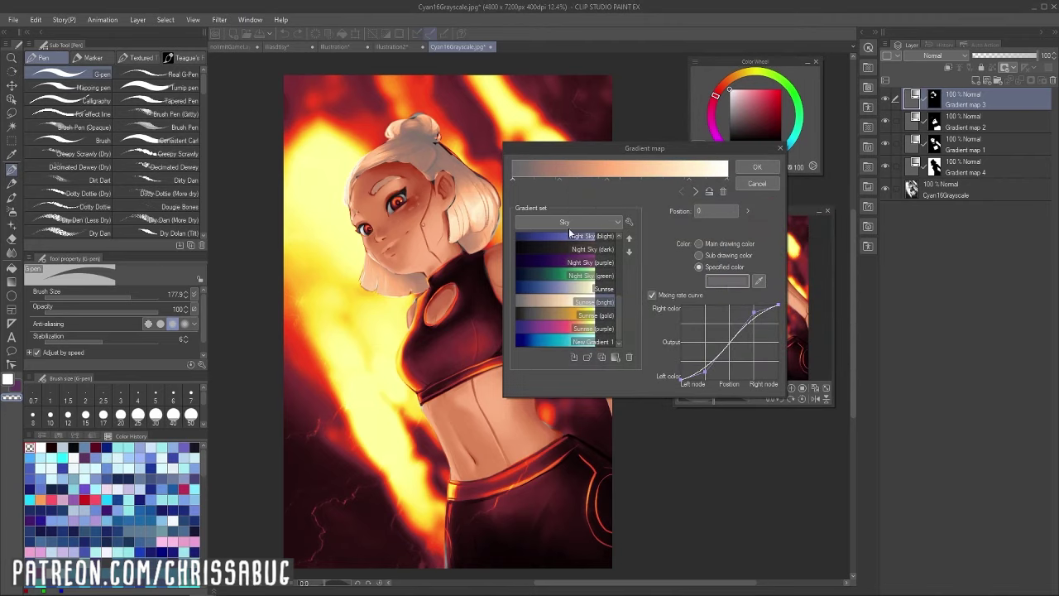
left_click(728, 280)
left_click(733, 242)
left_click(844, 186)
left_click(727, 281)
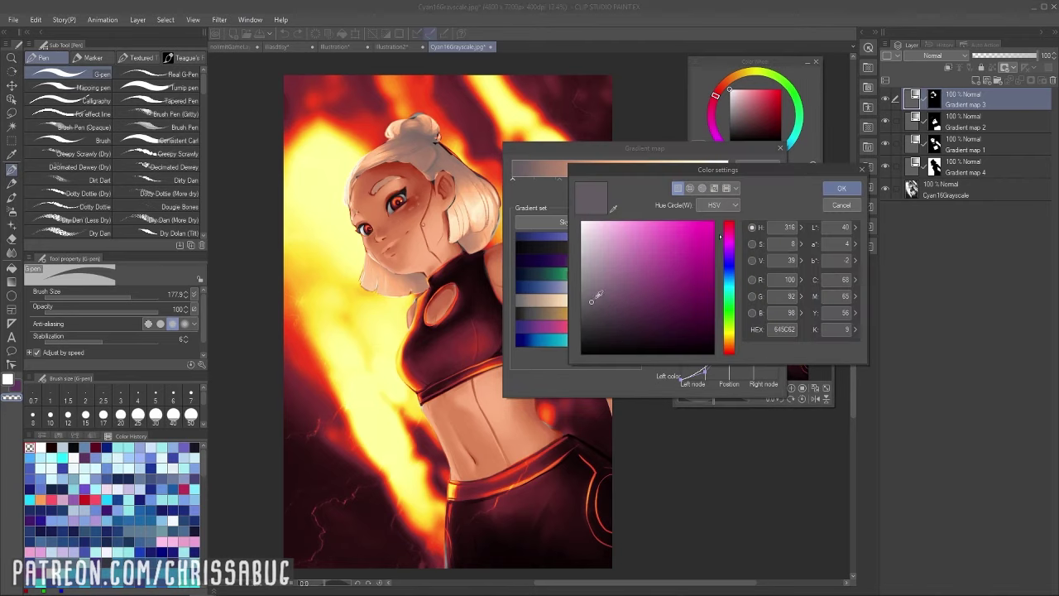
left_click(610, 311)
left_click(730, 235)
left_click(840, 187)
left_click(727, 280)
left_click(729, 227)
left_click(634, 332)
left_click(841, 187)
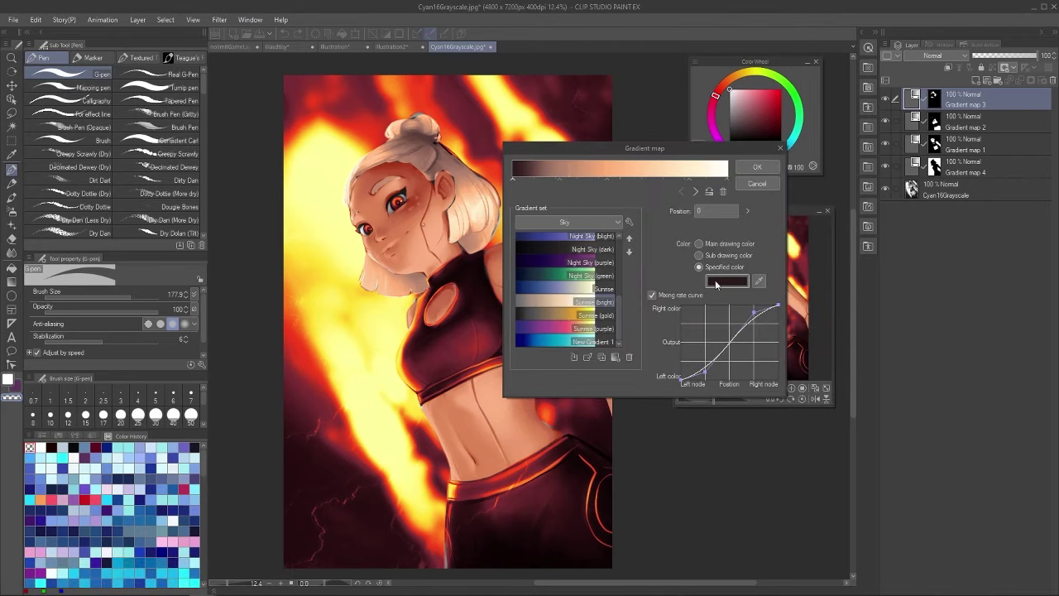
Recolor the hair gradient's node at position 0 to a deep saturated red and apply the gradient map
left_click(718, 282)
left_click(699, 326)
left_click(842, 189)
left_click(727, 280)
left_click(731, 352)
left_click(841, 188)
left_click(727, 280)
left_click(713, 289)
left_click(845, 189)
left_click(726, 281)
left_click(718, 310)
left_click(840, 186)
left_click(732, 281)
left_click(716, 287)
left_click(840, 187)
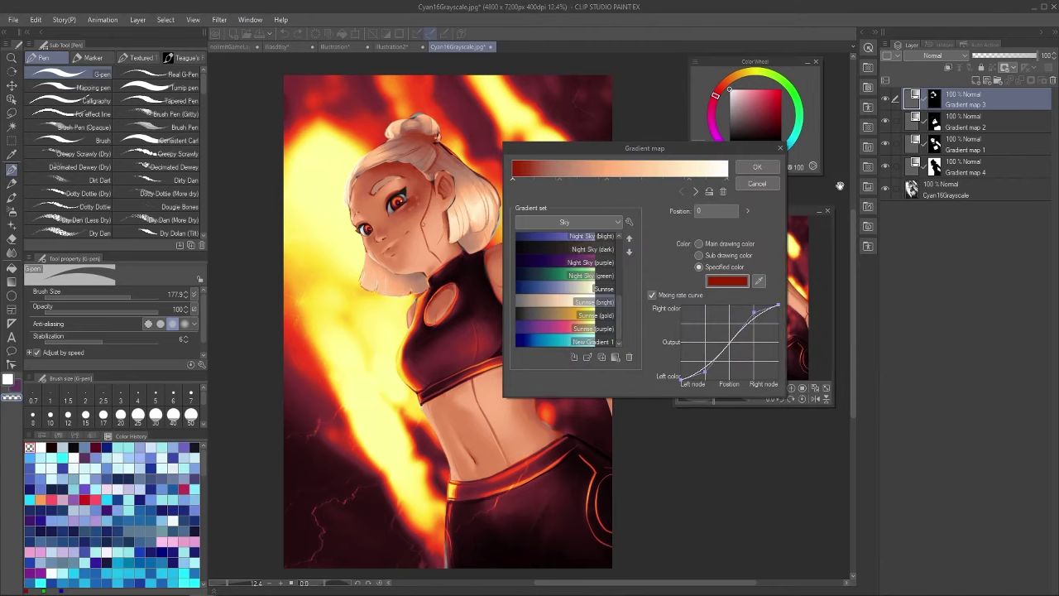
left_click(727, 281)
left_click(715, 285)
left_click(842, 189)
left_click(755, 168)
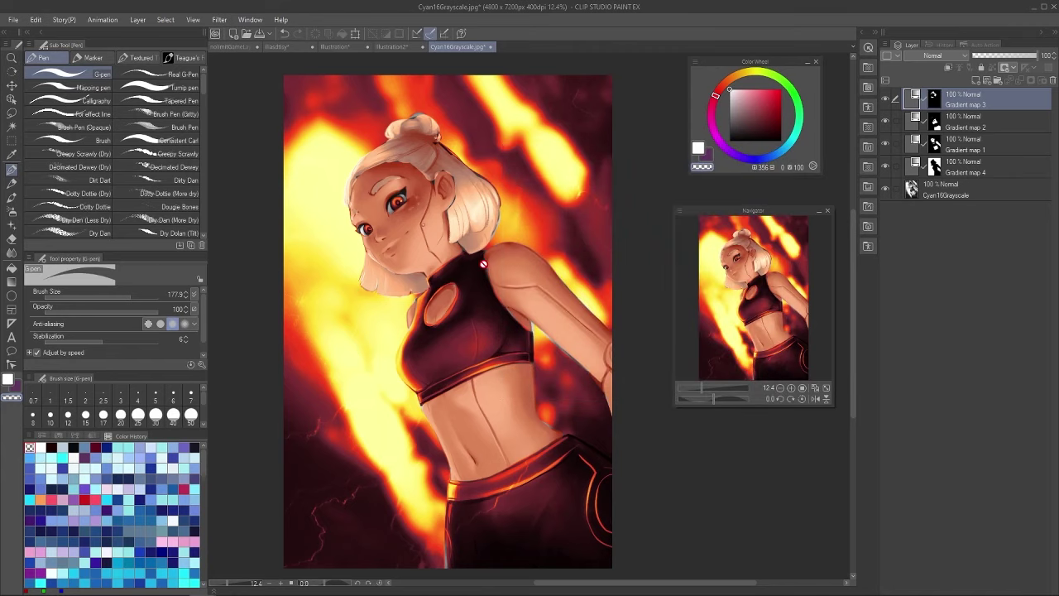
Reopen Gradient map 3, move the reddish tan node to position 18, and save the gradient in the Sky set as orangeplatinumblond
double_click(916, 100)
left_click(560, 178)
left_click(551, 178)
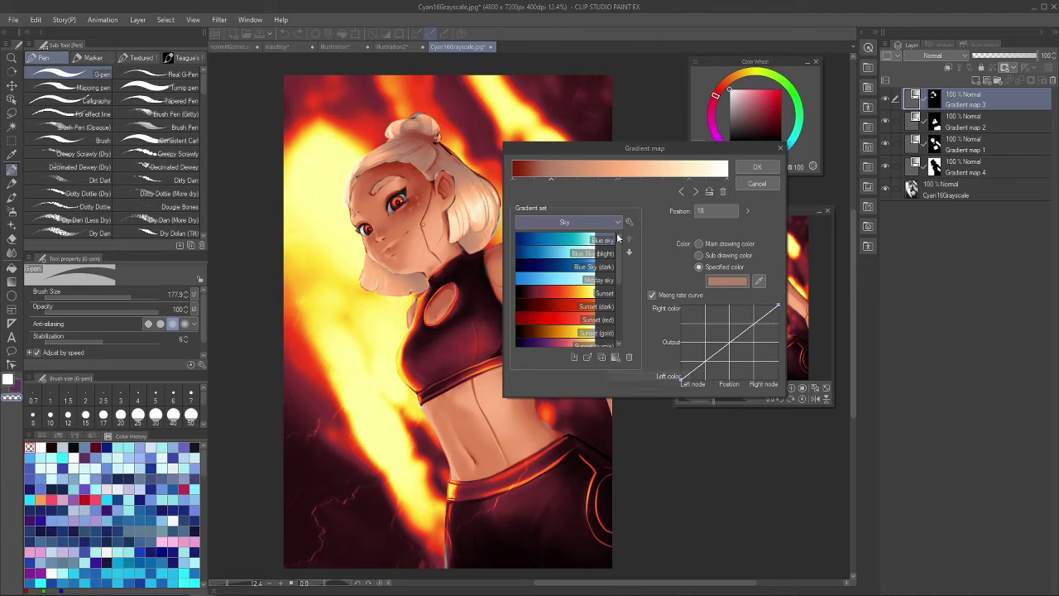
left_click(615, 358)
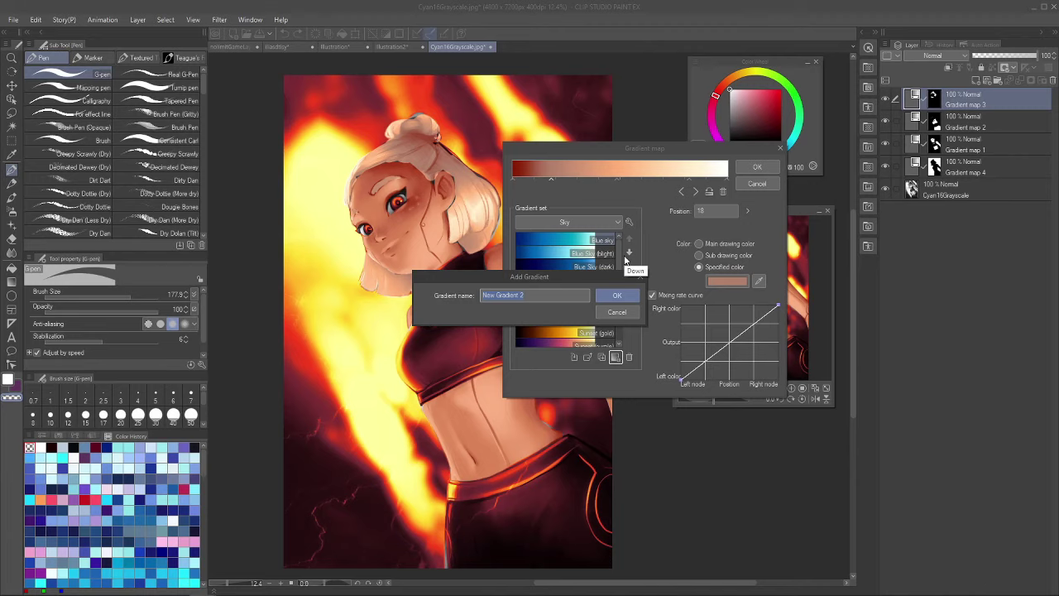
type("orangeplatinumblond")
key("Return")
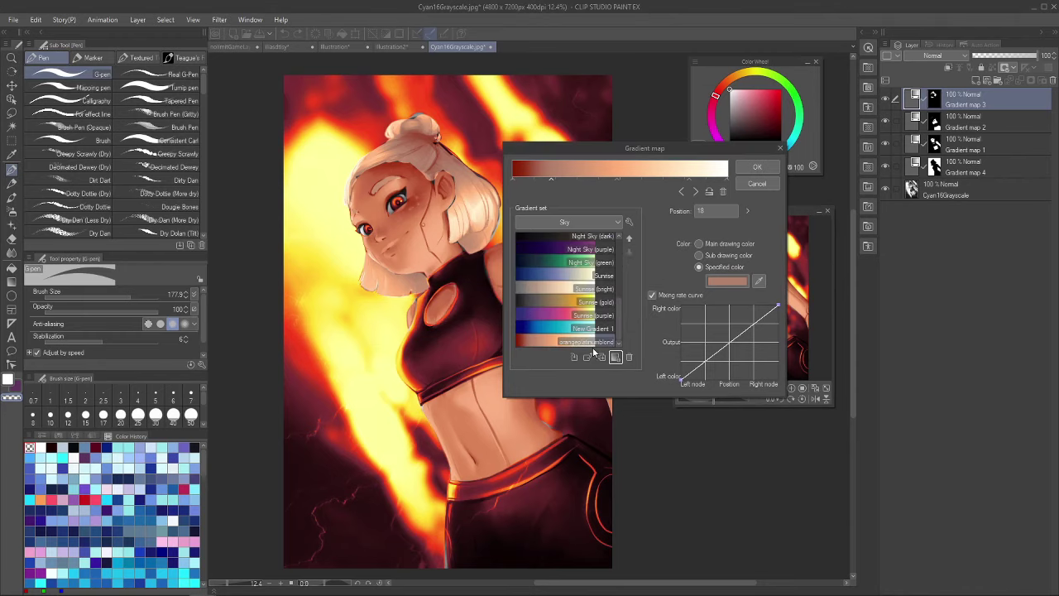
Preview New Gradient 1, Sunrise (purple) and Sunrise (bright) on the hair, ending on the saved orangeplatinumblond gradient
left_click(541, 330)
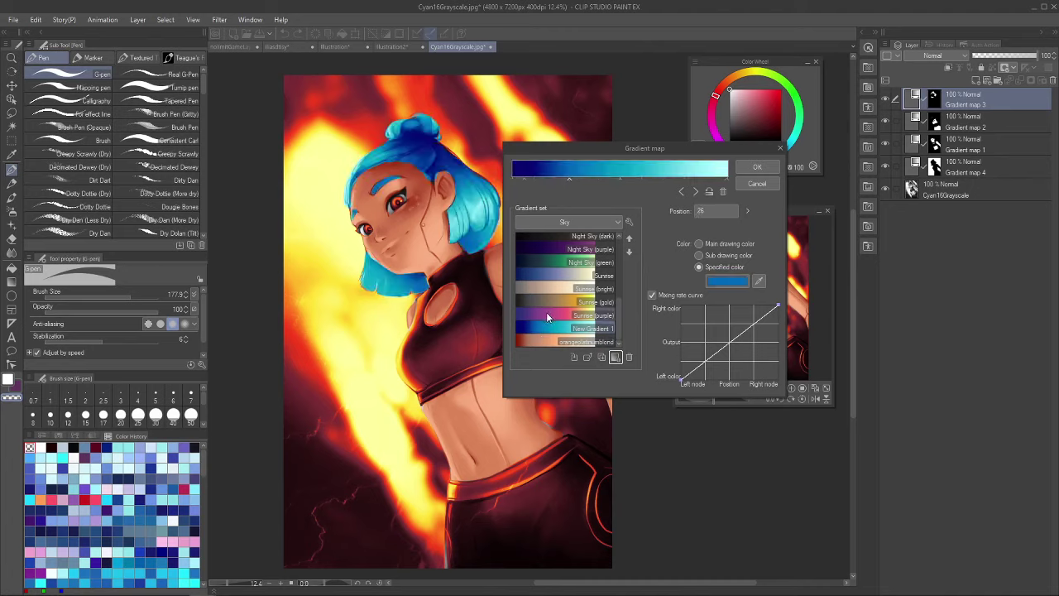
left_click(556, 313)
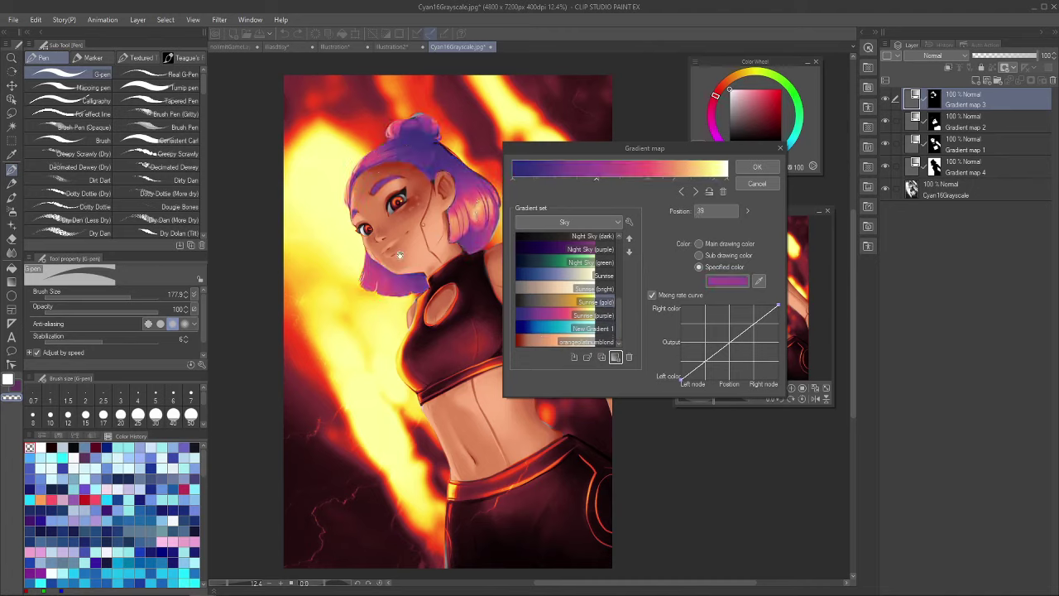
left_click(580, 305)
left_click(579, 329)
left_click(568, 288)
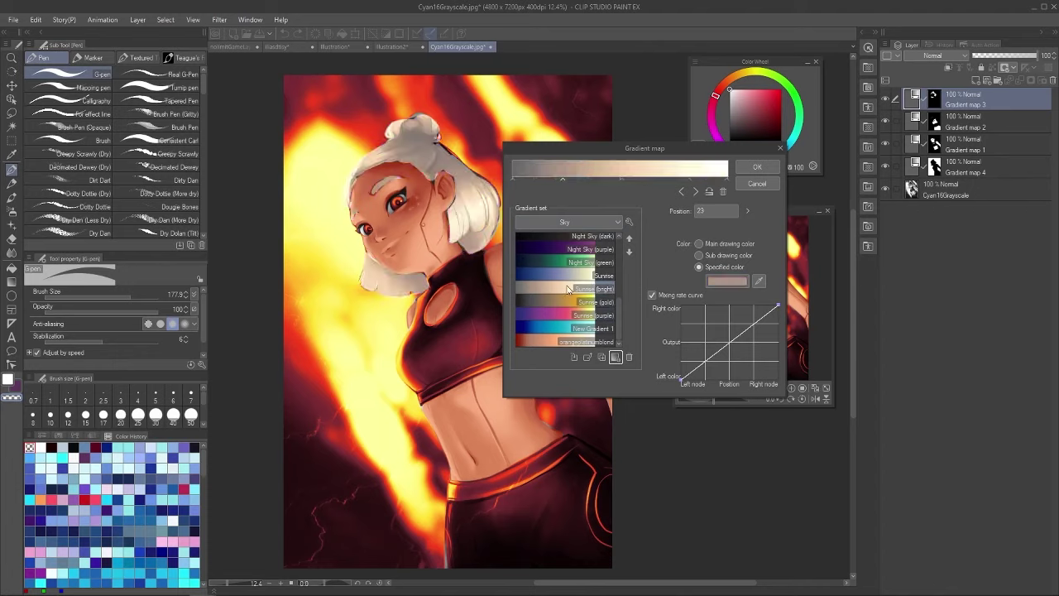
left_click(536, 341)
left_click(568, 289)
left_click(567, 341)
Darken the hair gradient's starting red, shift its reddish tan and cream nodes toward the dark end, and apply the gradient map
left_click(597, 180)
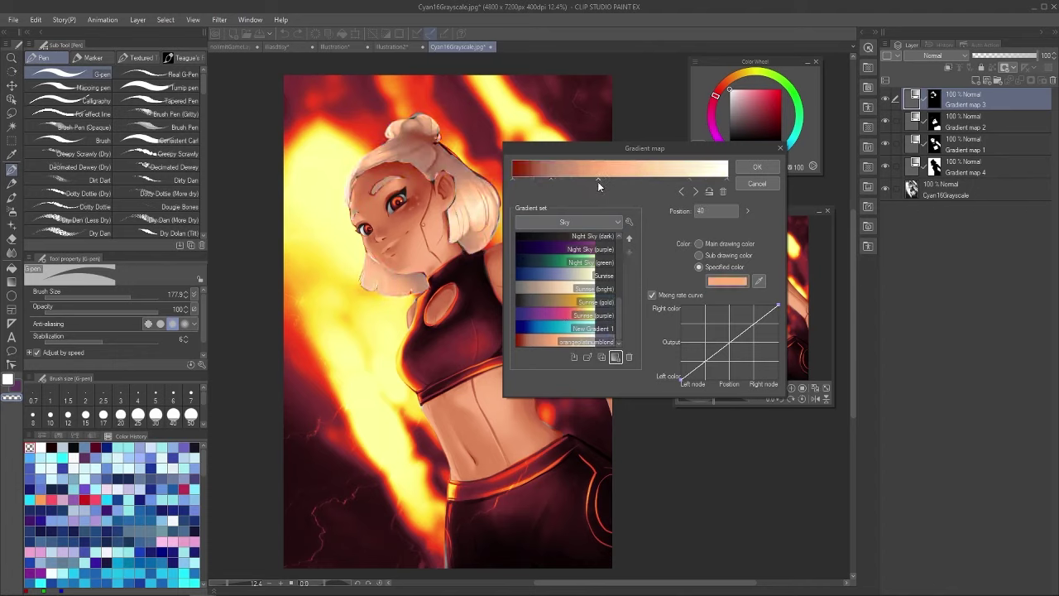
left_click(727, 281)
key("Return")
left_click(727, 281)
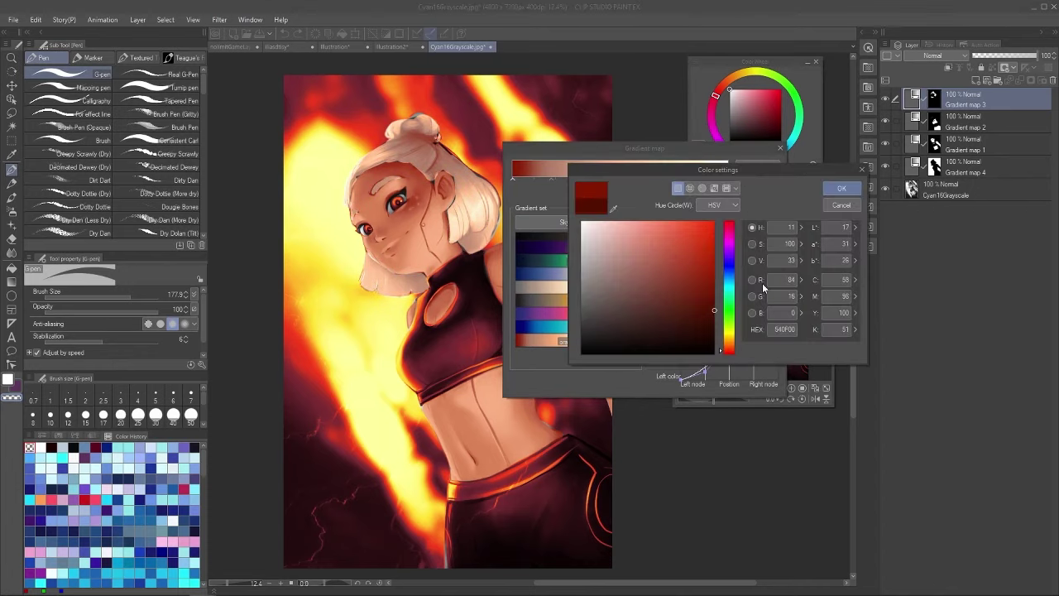
left_click(713, 312)
left_click(842, 189)
left_click_drag(552, 181, 543, 182)
left_click_drag(689, 182, 662, 191)
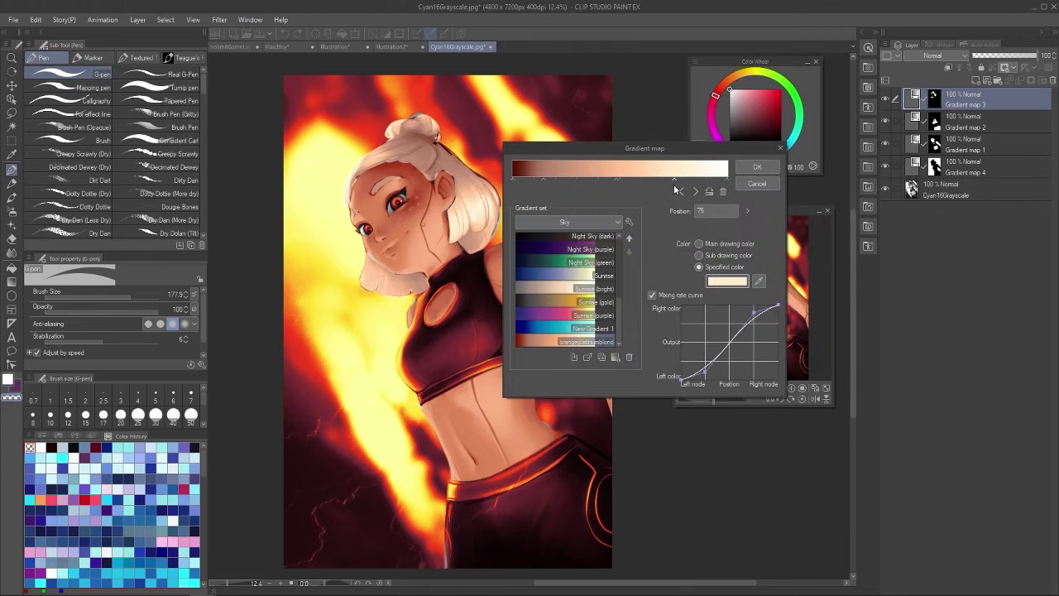
left_click(756, 167)
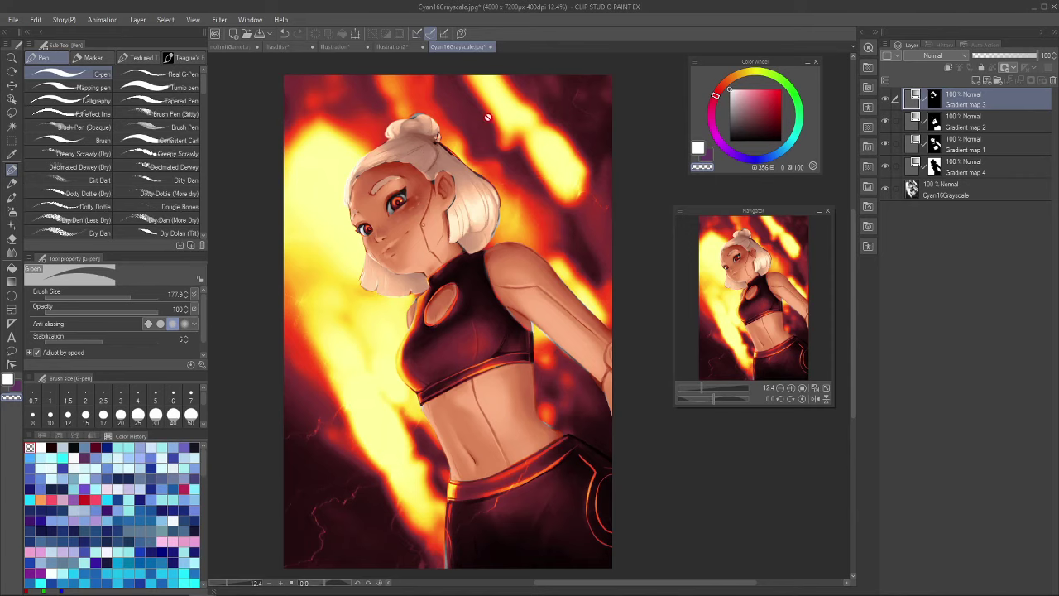
Paint the uncovered edges of the hair bun and the back of the hair into the Gradient map 3 mask with the Smooth watercolor brush
key("alt+space")
left_click_drag(462, 159, 489, 170)
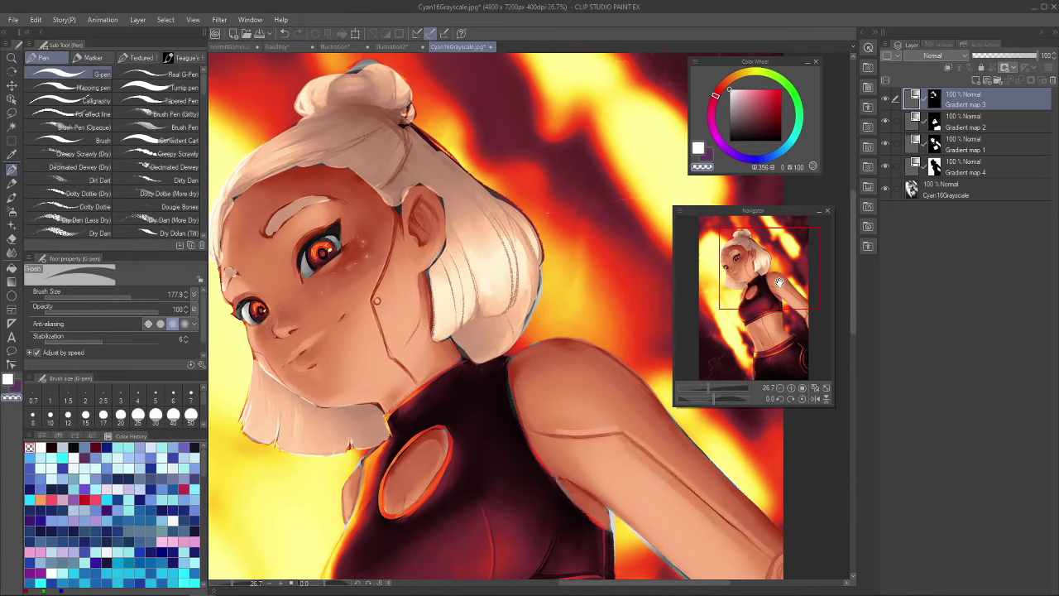
left_click_drag(779, 282, 760, 260)
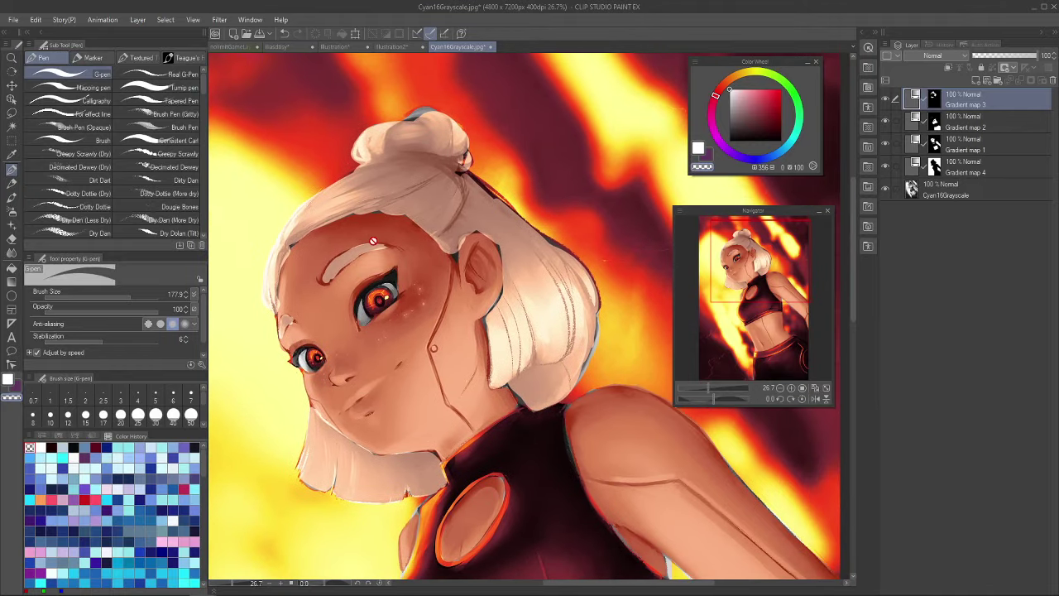
key("b")
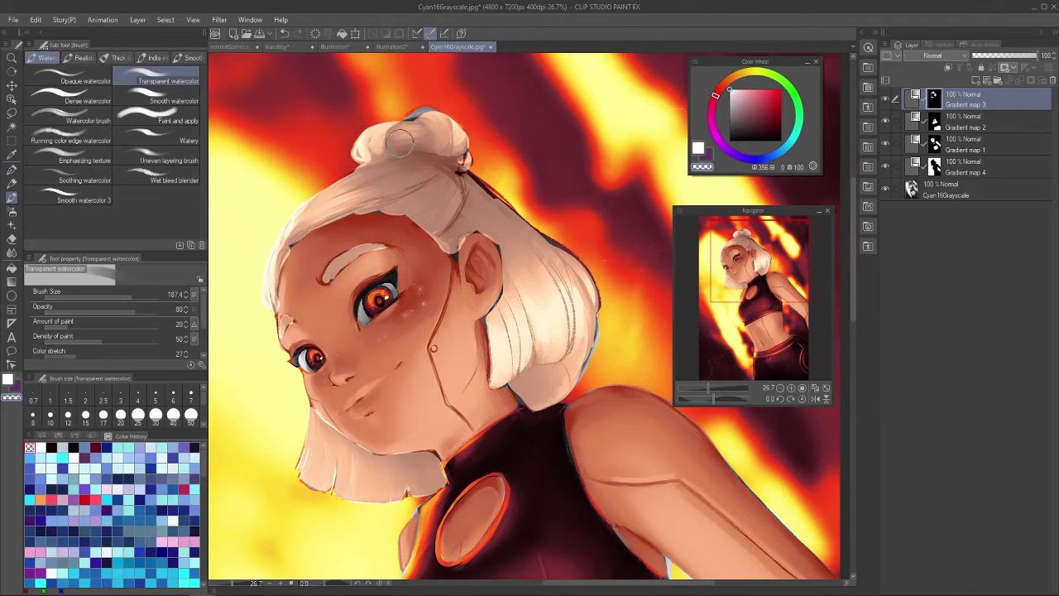
mouse_move(424, 120)
left_mouse_down()
mouse_move(448, 169)
mouse_move(444, 155)
mouse_move(550, 243)
mouse_move(591, 308)
left_mouse_up()
mouse_move(569, 257)
left_mouse_down()
mouse_move(594, 304)
mouse_move(592, 283)
mouse_move(592, 344)
mouse_move(579, 348)
mouse_move(595, 353)
left_mouse_up()
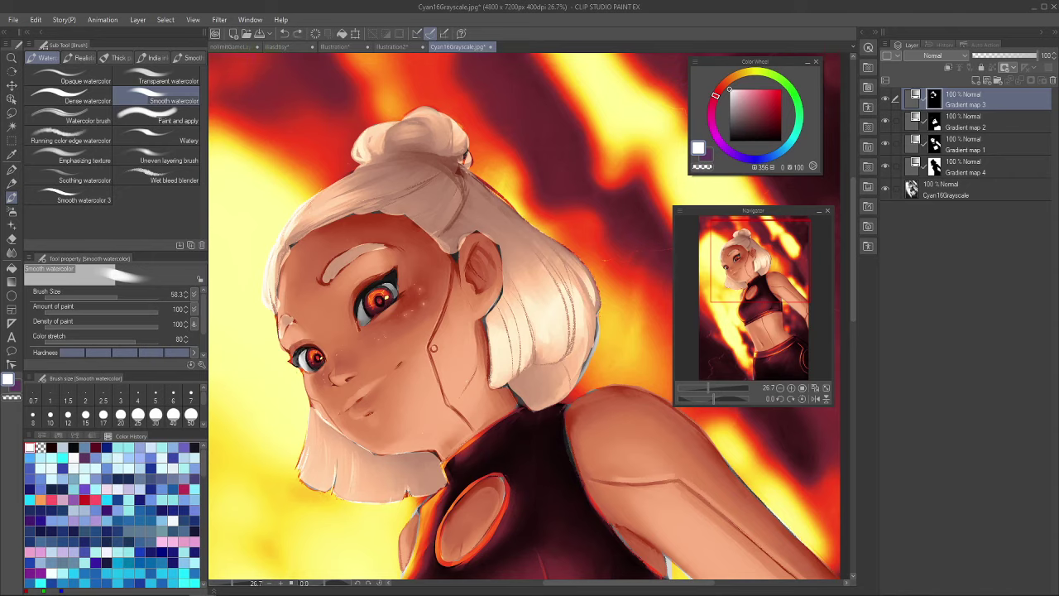
Draw a filled egg-shaped test patch with the G-pen on Layer 1, load it as a selection, and go through the gradient map masks
mouse_move(314, 167)
left_mouse_down()
mouse_move(300, 121)
mouse_move(310, 149)
mouse_move(285, 121)
left_mouse_up()
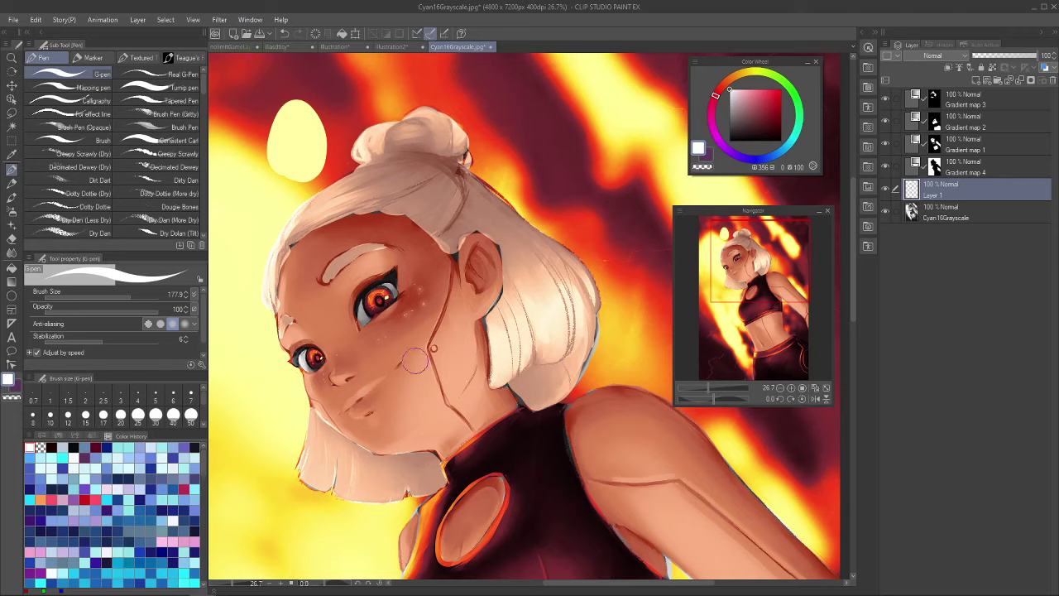
left_click(913, 191, "ctrl")
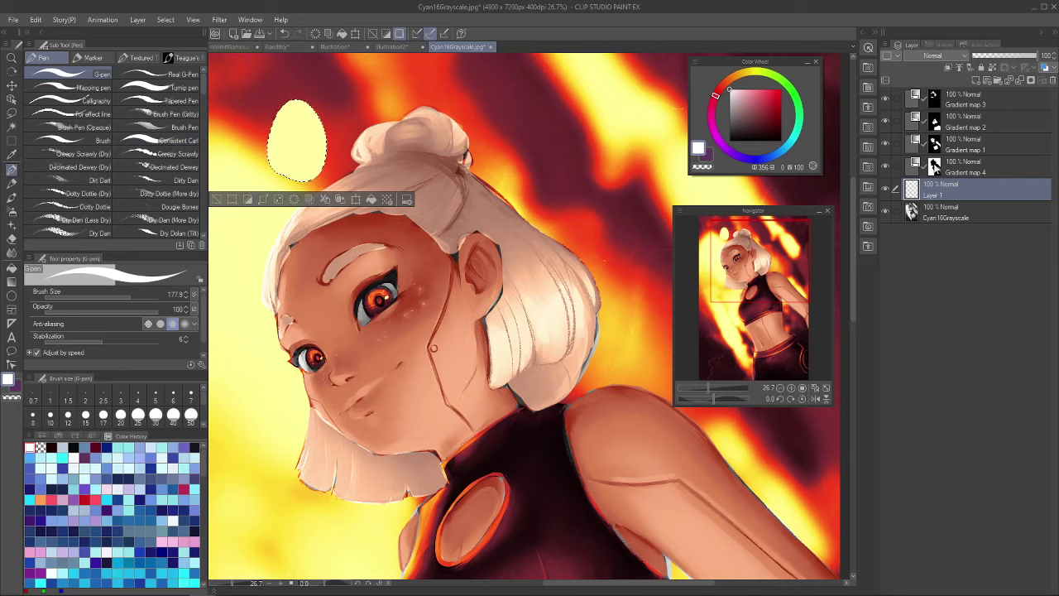
left_click(937, 168)
left_click(948, 152)
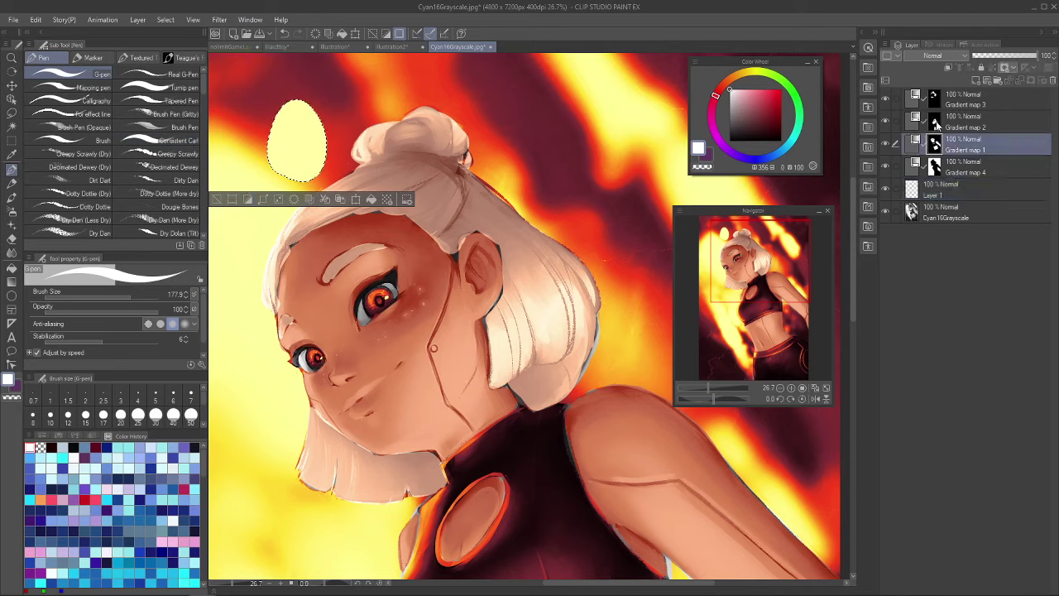
left_click(938, 124)
left_click(939, 101)
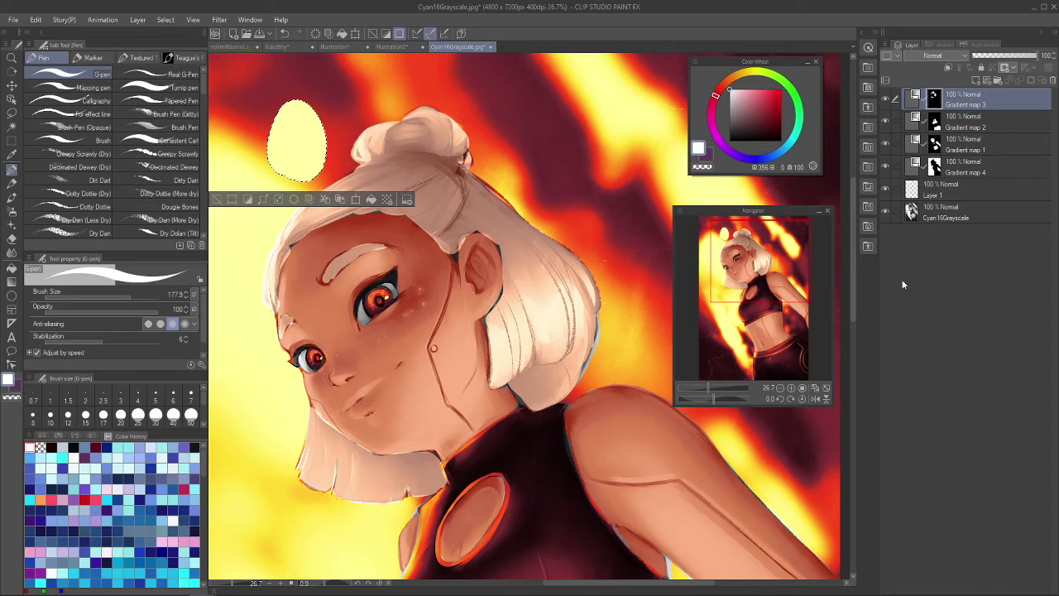
Delete the egg-shaped test patch from Layer 1 and clear the selection
left_click(954, 195)
key("Delete")
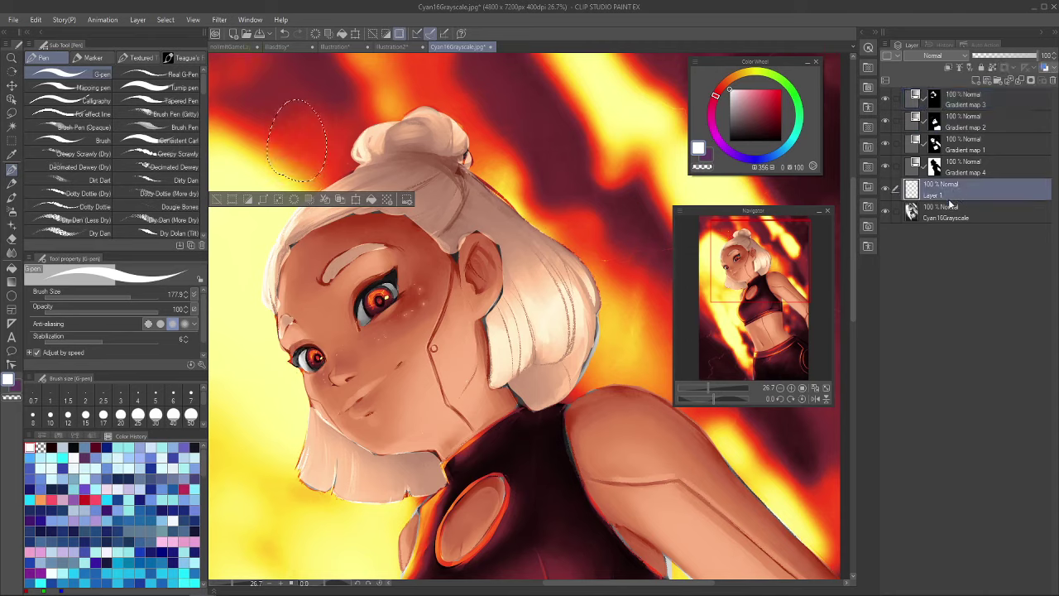
key("ctrl+d")
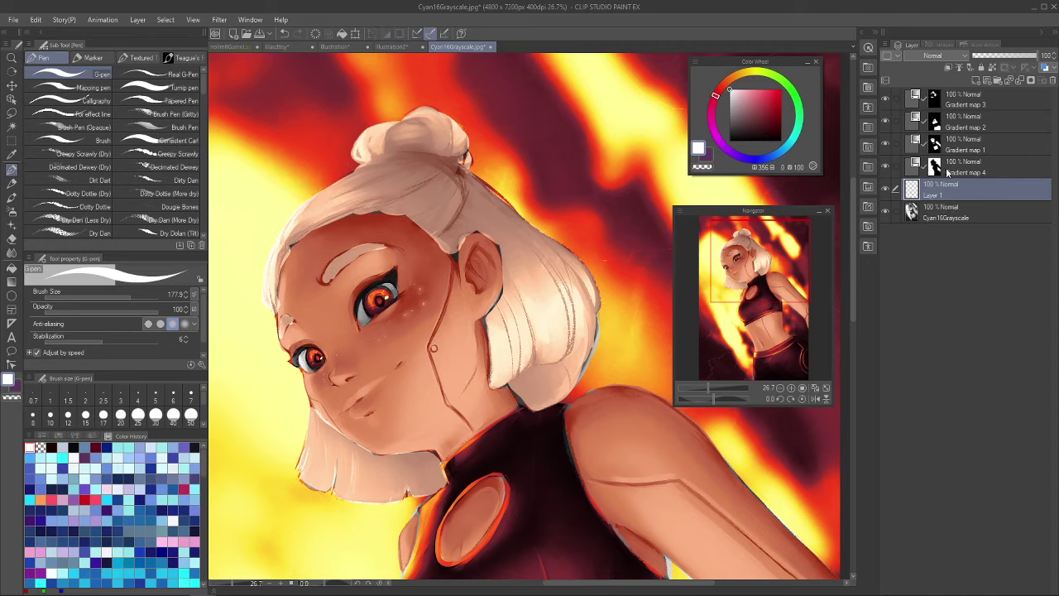
Touch up the base of the hair bun on the Gradient map 3 mask with the G-pen at size 53.9, alternating between white and transparent
left_click(935, 165)
key("bracketleft")
key("bracketleft")
key("bracketleft")
key("bracketleft")
key("bracketleft")
key("bracketleft")
key("bracketleft")
key("bracketleft")
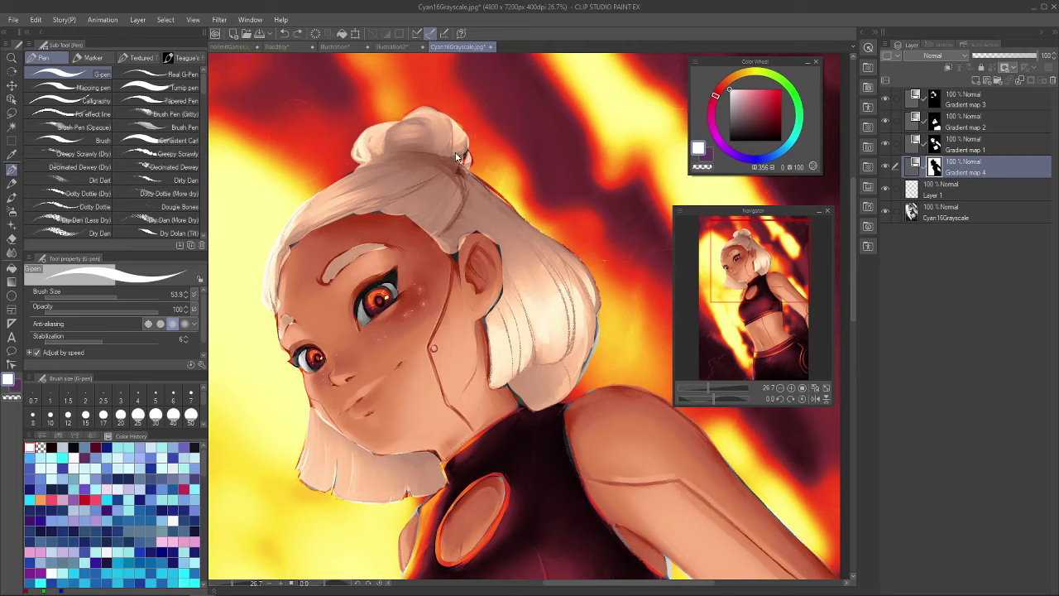
left_click(936, 107)
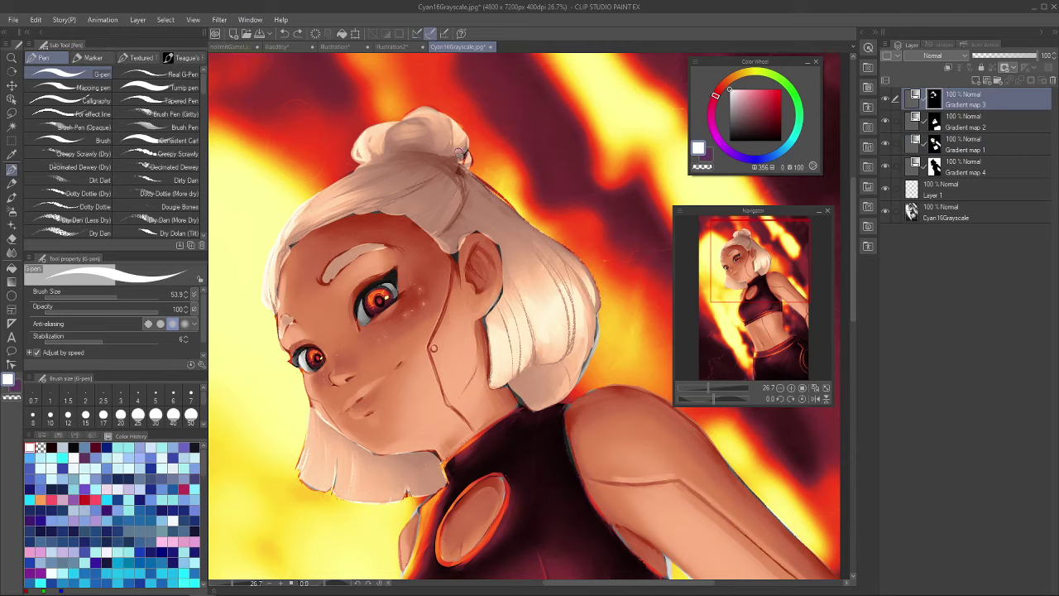
mouse_move(465, 153)
left_mouse_down()
mouse_move(462, 140)
mouse_move(475, 166)
mouse_move(468, 159)
left_mouse_up()
key("c")
key("c")
key("c")
key("c")
key("c")
key("c")
key("c")
key("c")
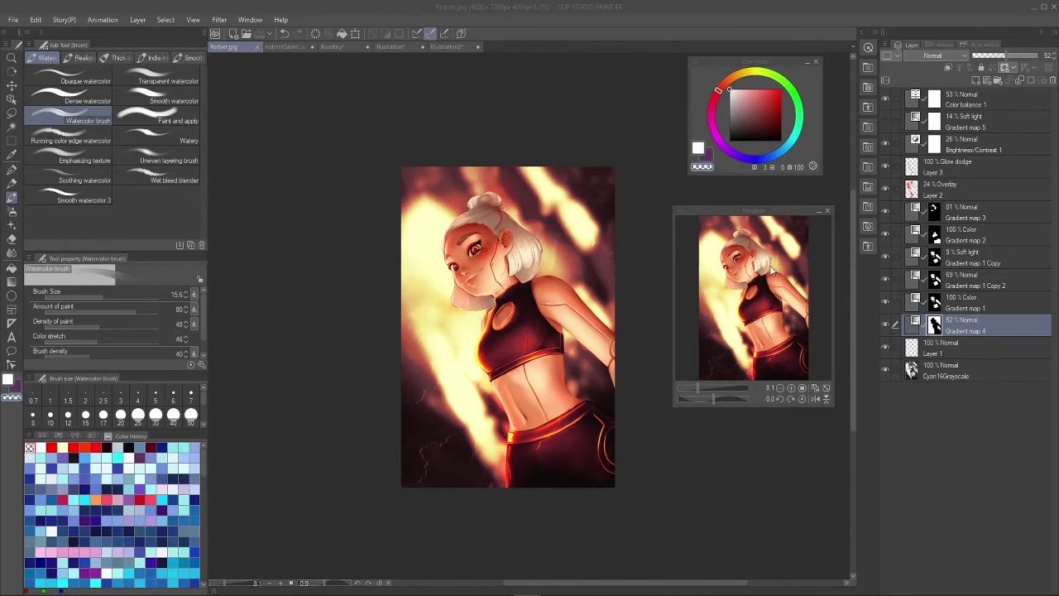
Select Gradient map 1 and hide all the other gradient map layers
left_click_drag(747, 296, 774, 283)
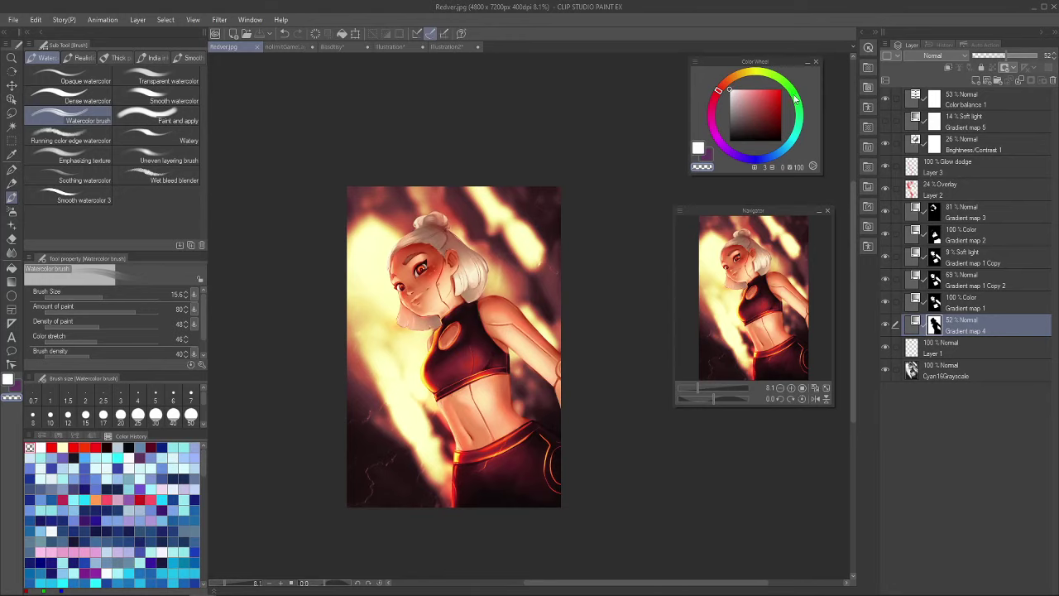
scroll(452, 310, "up", 4)
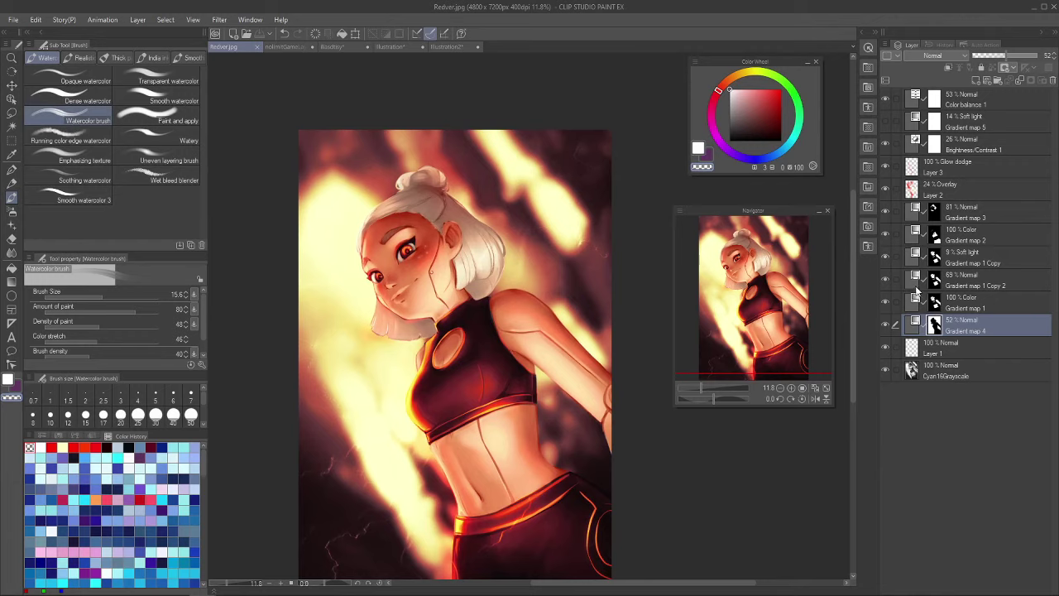
left_click(974, 302)
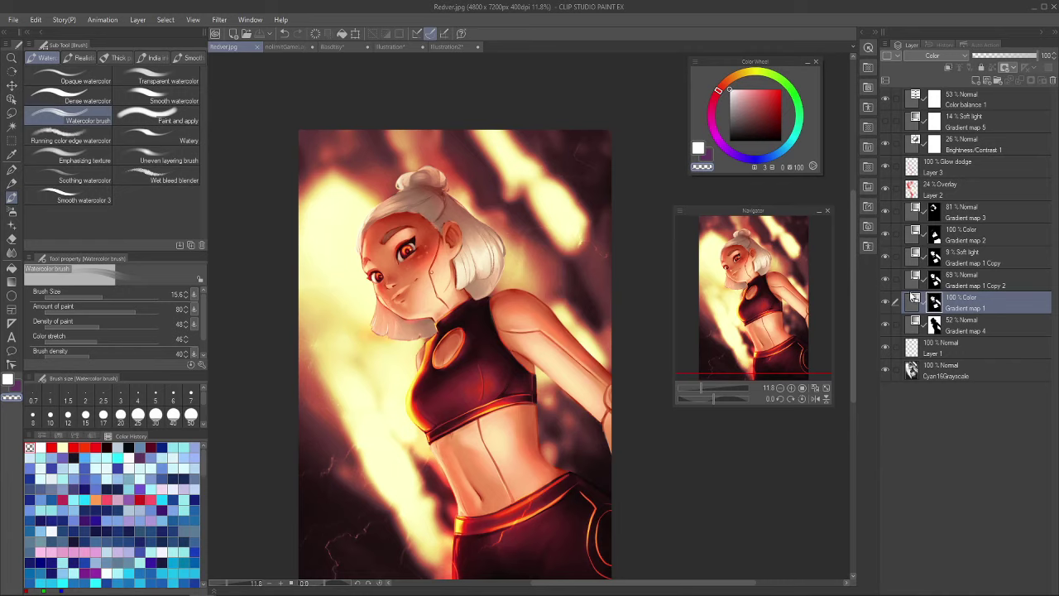
left_click_drag(881, 284, 892, 206)
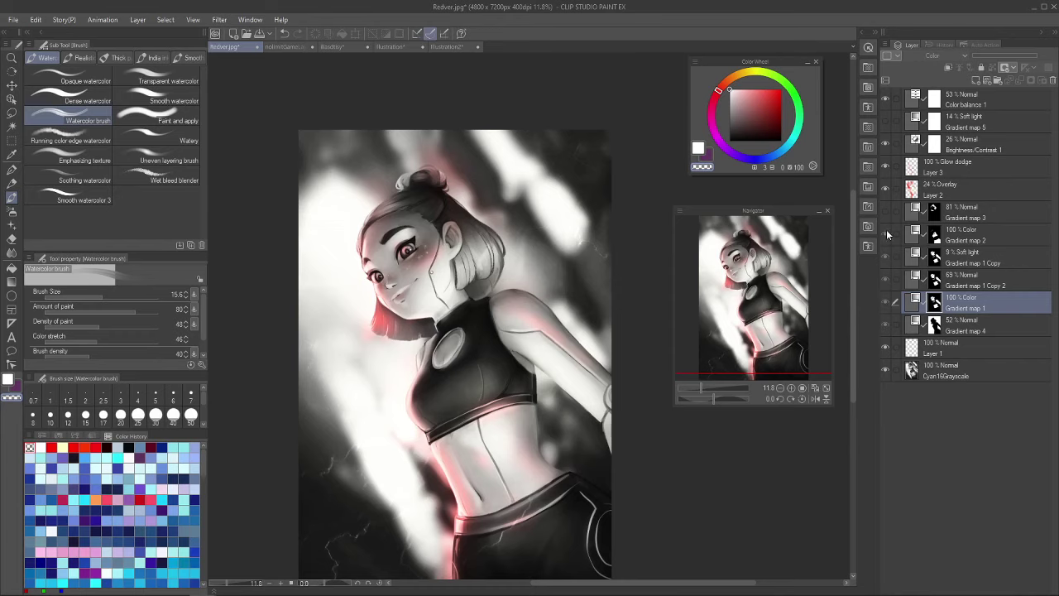
left_click_drag(887, 235, 886, 216)
mouse_move(720, 290)
left_mouse_down()
mouse_move(730, 286)
mouse_move(735, 298)
left_mouse_up()
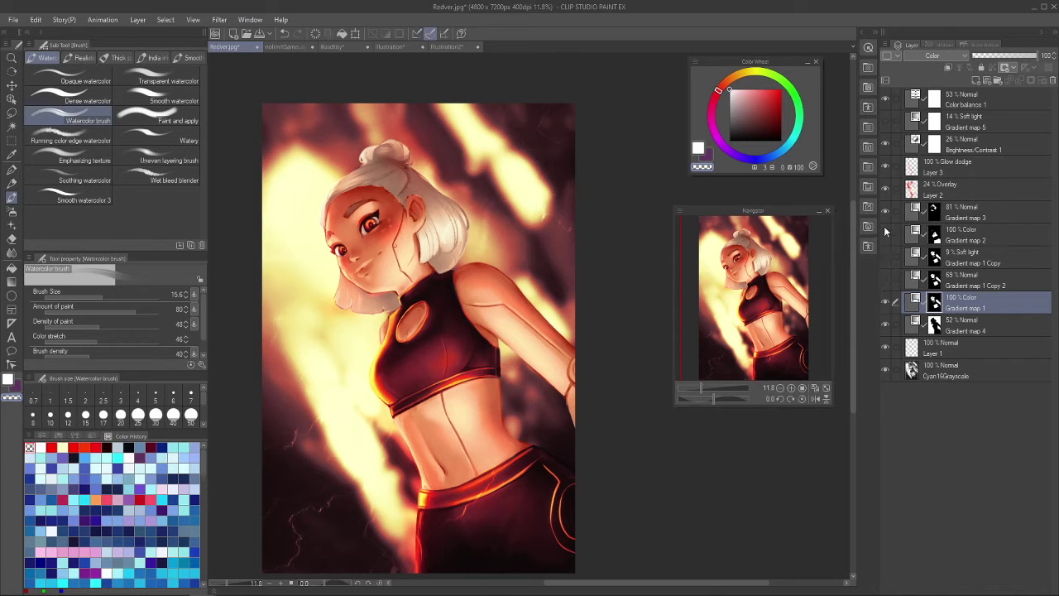
left_click_drag(884, 230, 885, 211)
left_click(887, 324)
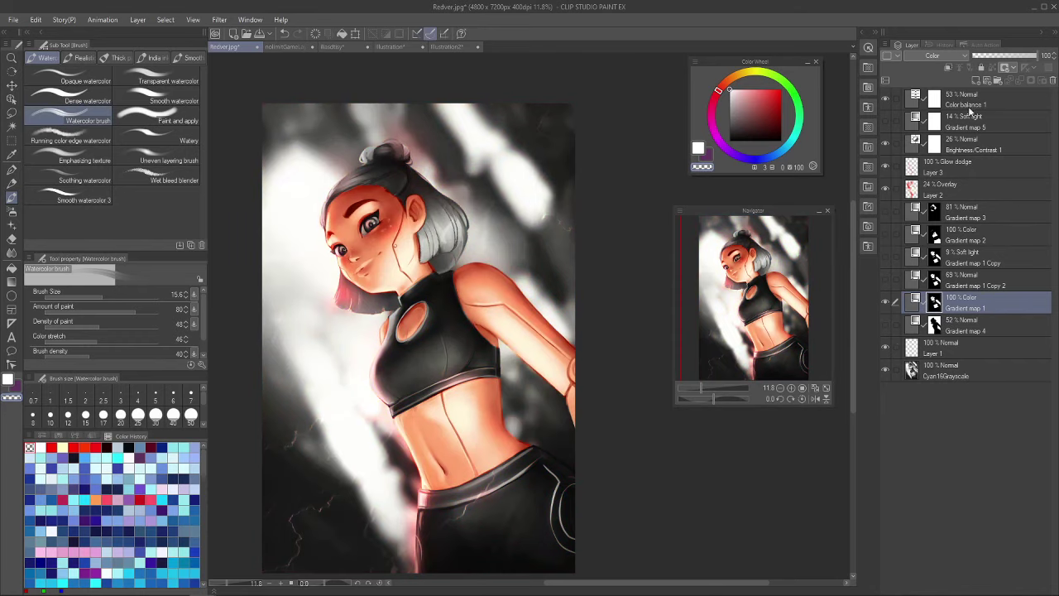
Set Gradient map 1 to Normal blending and hide Color balance 1, Brightness/Contrast 1, Layer 3 and Layer 2
left_click(932, 58)
left_click(934, 67)
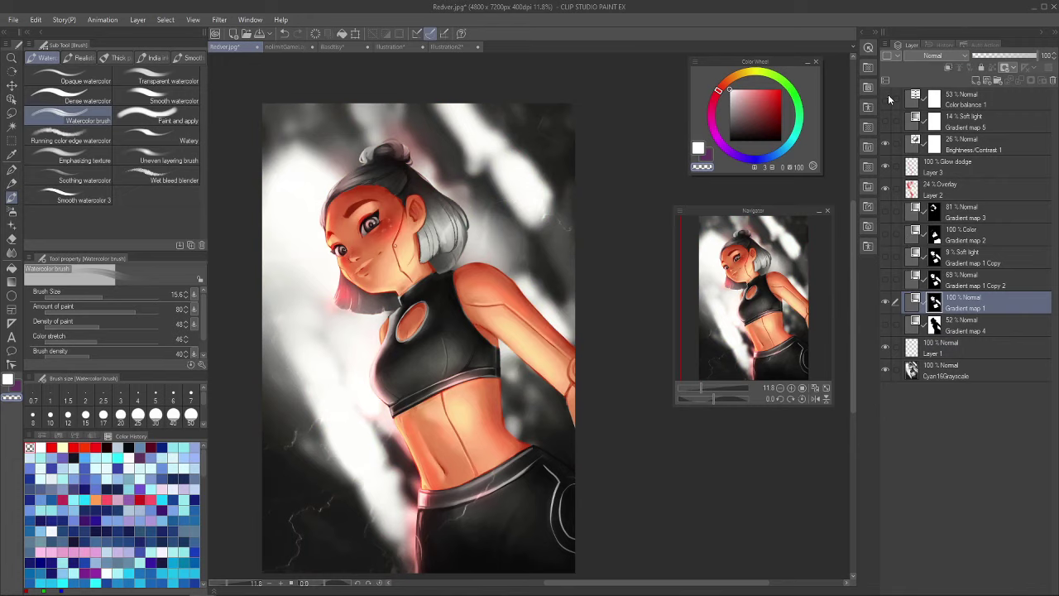
left_click_drag(890, 145, 885, 188)
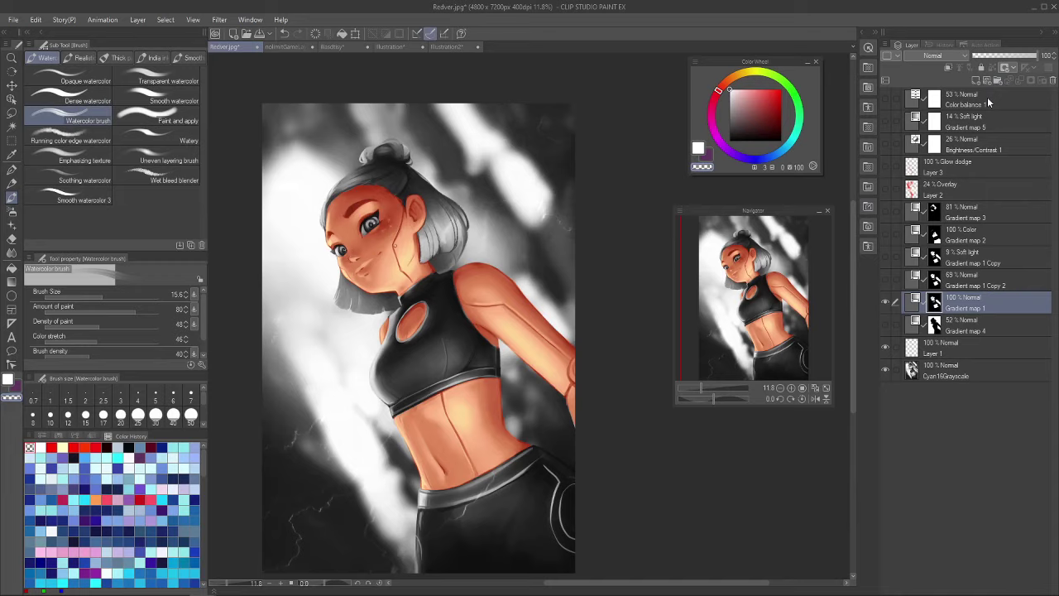
Compare Gradient map 1 hidden and shown, and in Normal and Color blending, leaving it visible and set to Color
left_click(886, 303)
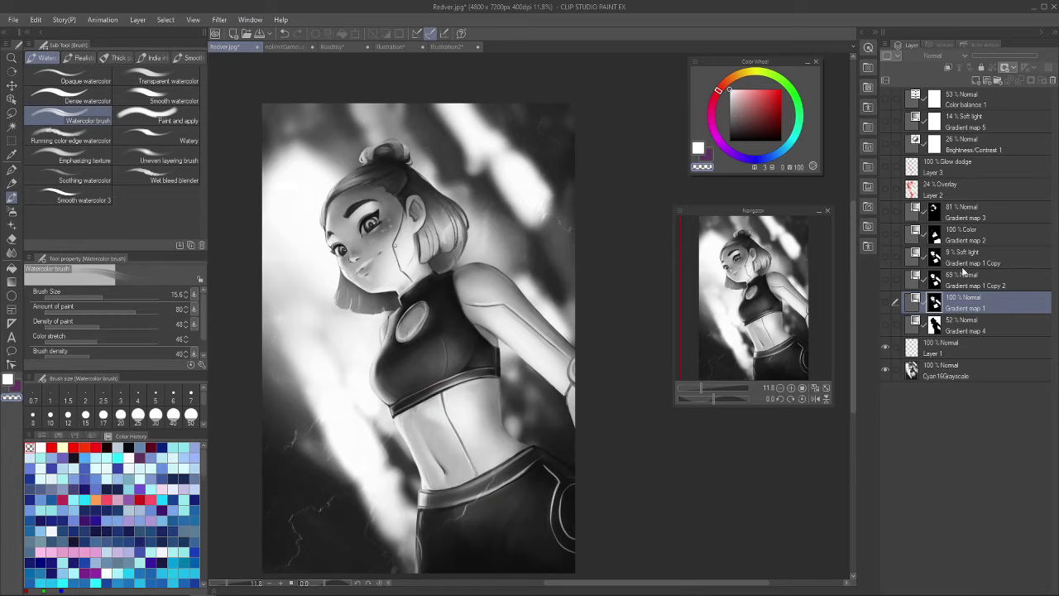
left_click(884, 302)
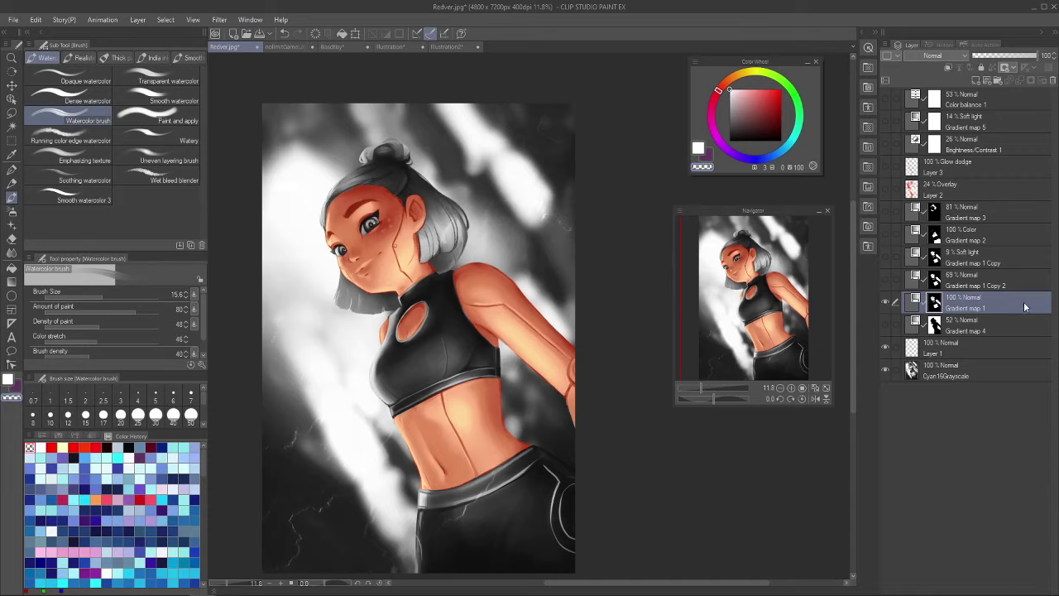
left_click(927, 54)
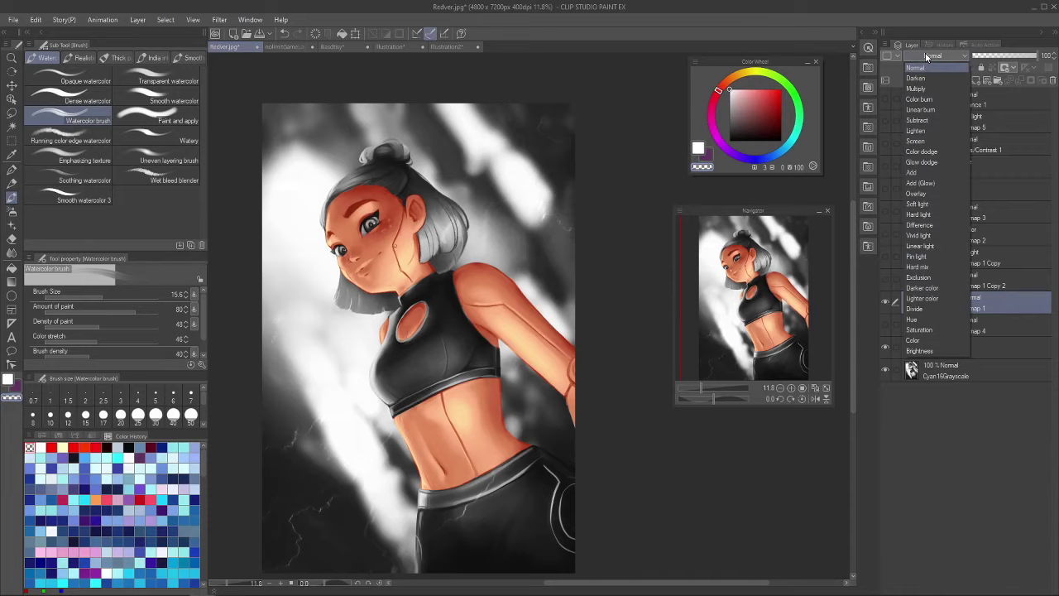
left_click(920, 342)
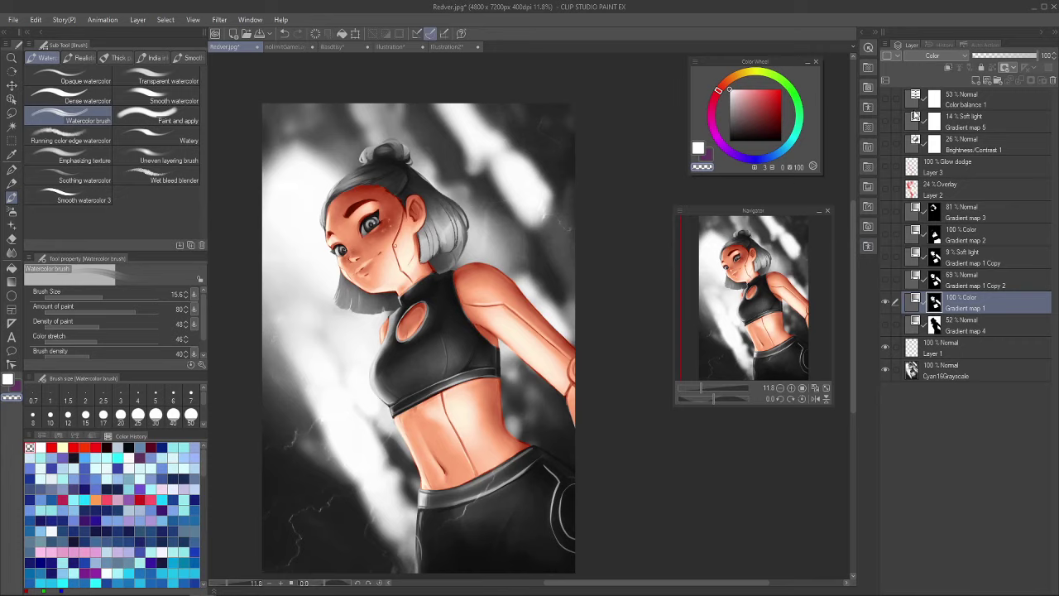
left_click(921, 55)
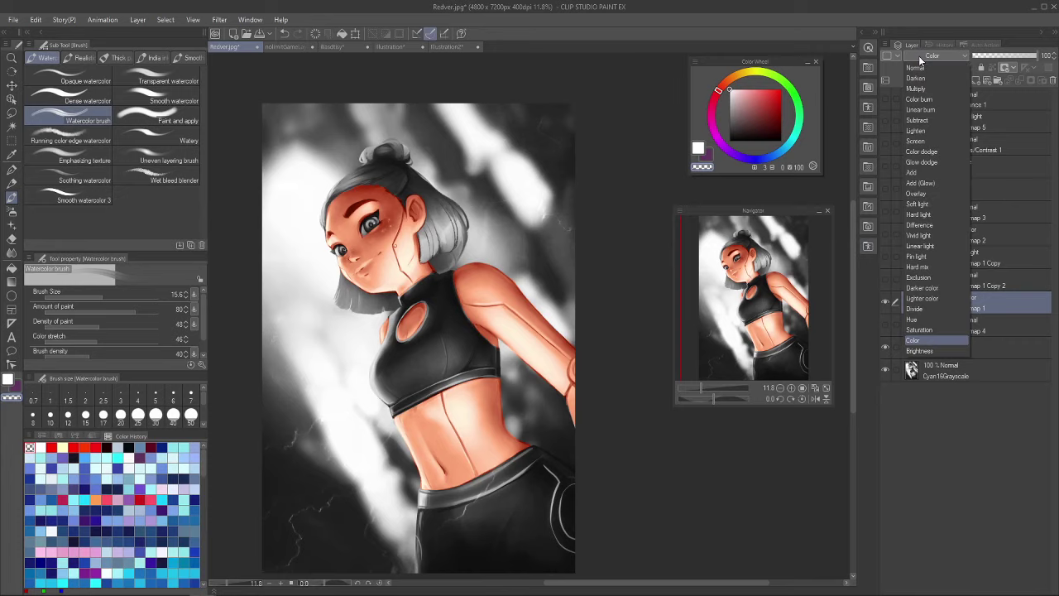
left_click(914, 68)
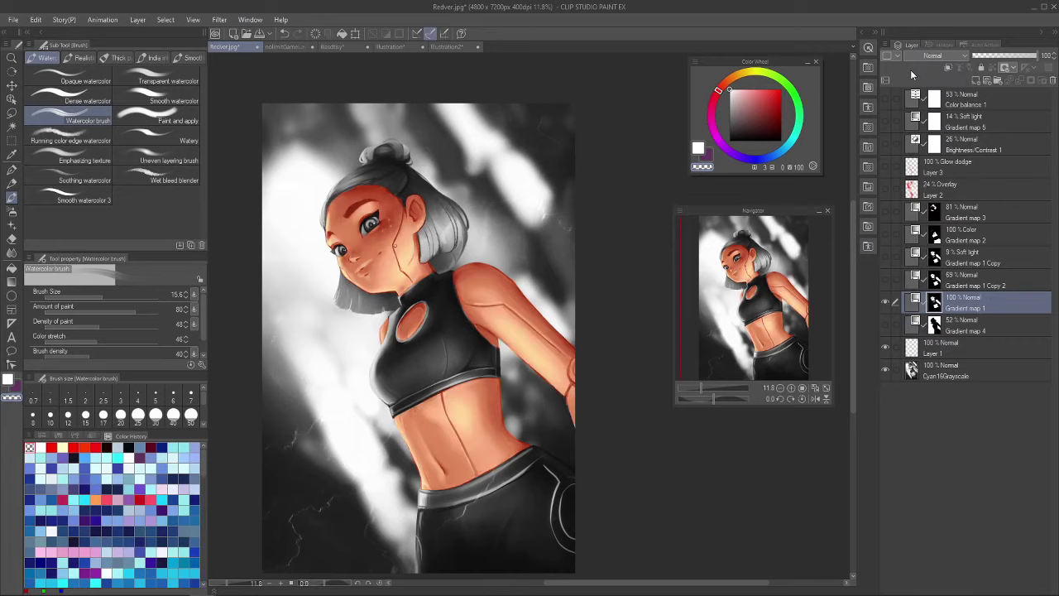
left_click(925, 55)
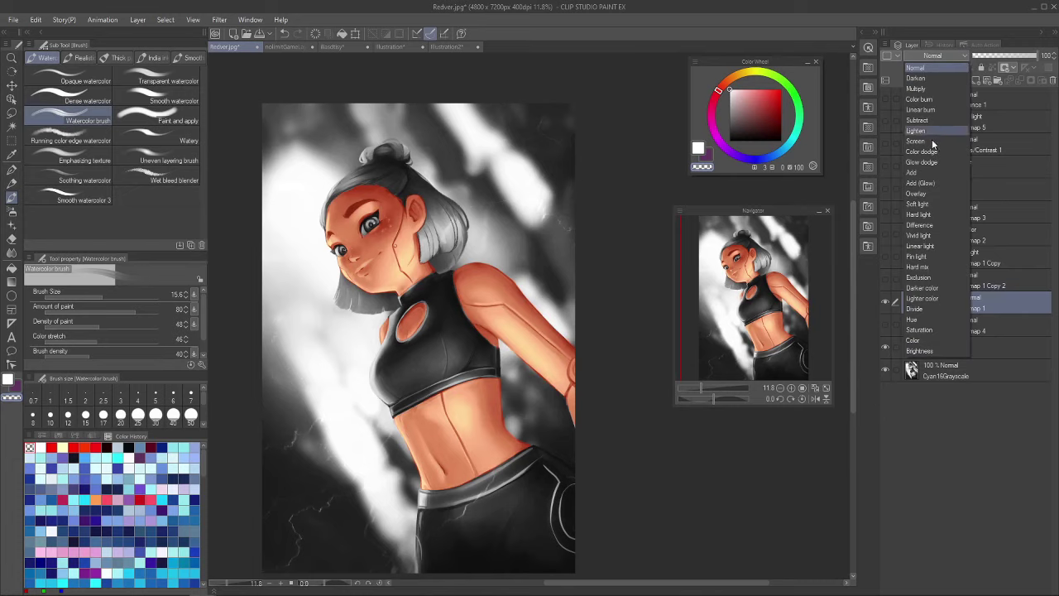
left_click(928, 341)
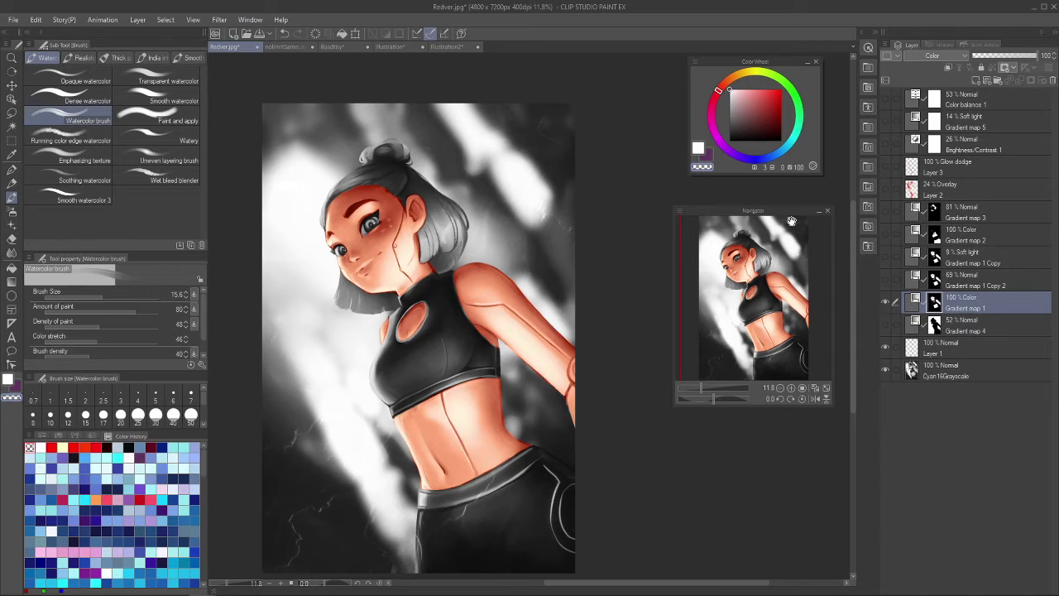
Duplicate Gradient map 1 and set the copy to Normal blending at 55% opacity
right_click(989, 301)
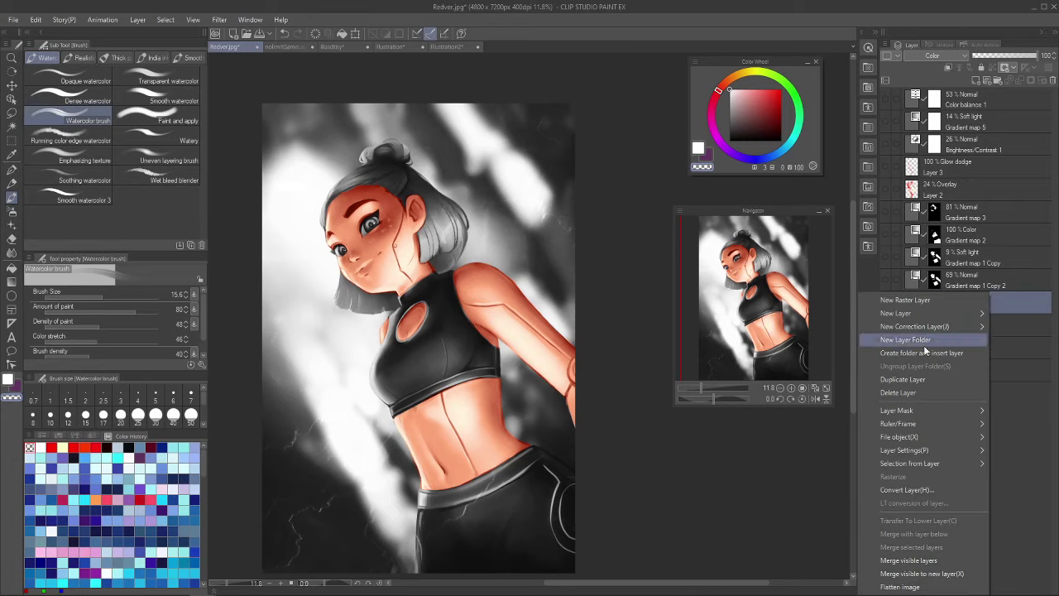
left_click(913, 379)
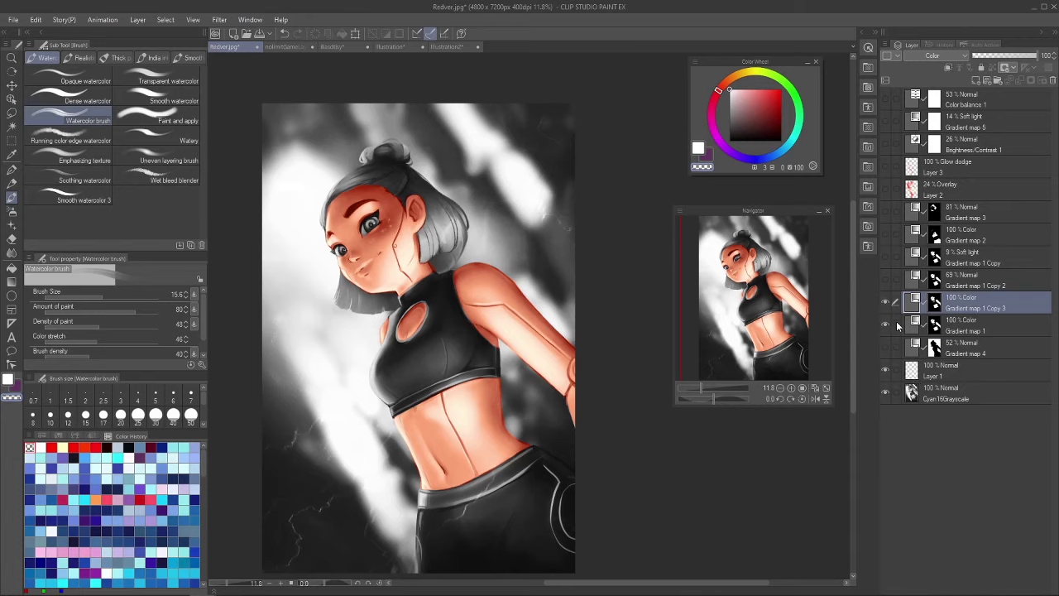
left_click(925, 56)
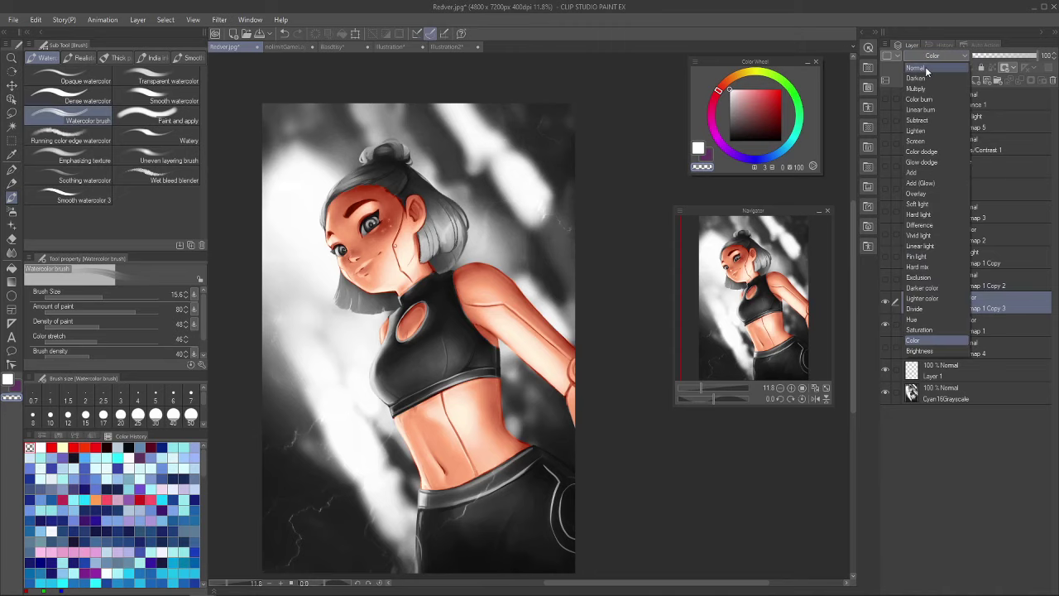
left_click(960, 68)
mouse_move(1030, 56)
left_mouse_down()
mouse_move(1005, 56)
mouse_move(1017, 58)
left_mouse_up()
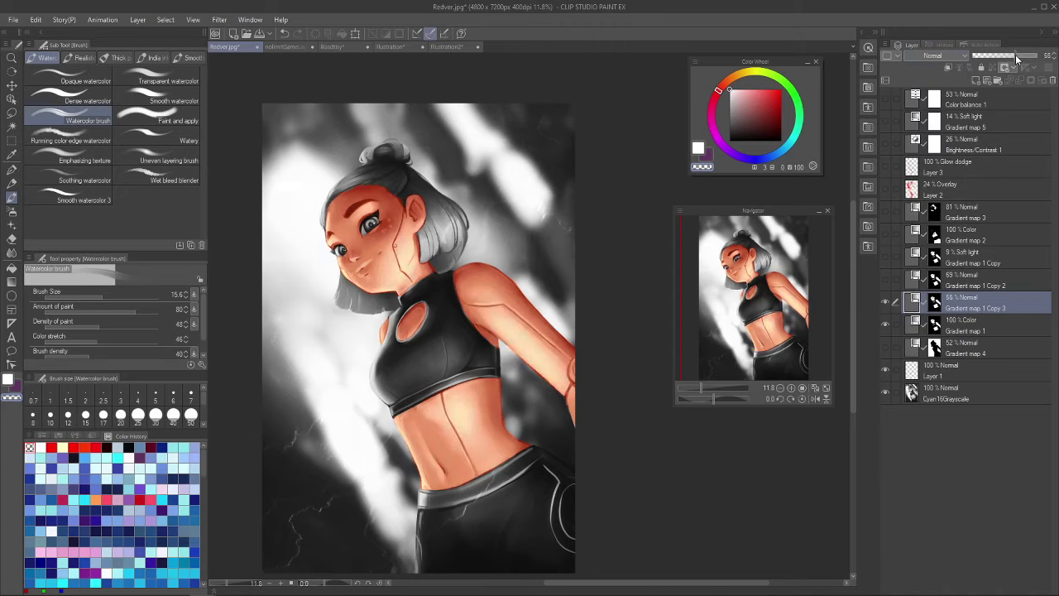
Set the new copy's opacity to 57% while comparing the skin with the copy and Gradient map 1 hidden and shown
left_click(886, 302)
left_click(886, 301)
left_click(886, 301)
left_click(886, 302)
left_click_drag(1003, 58, 1011, 58)
left_click(886, 303)
left_click(886, 325)
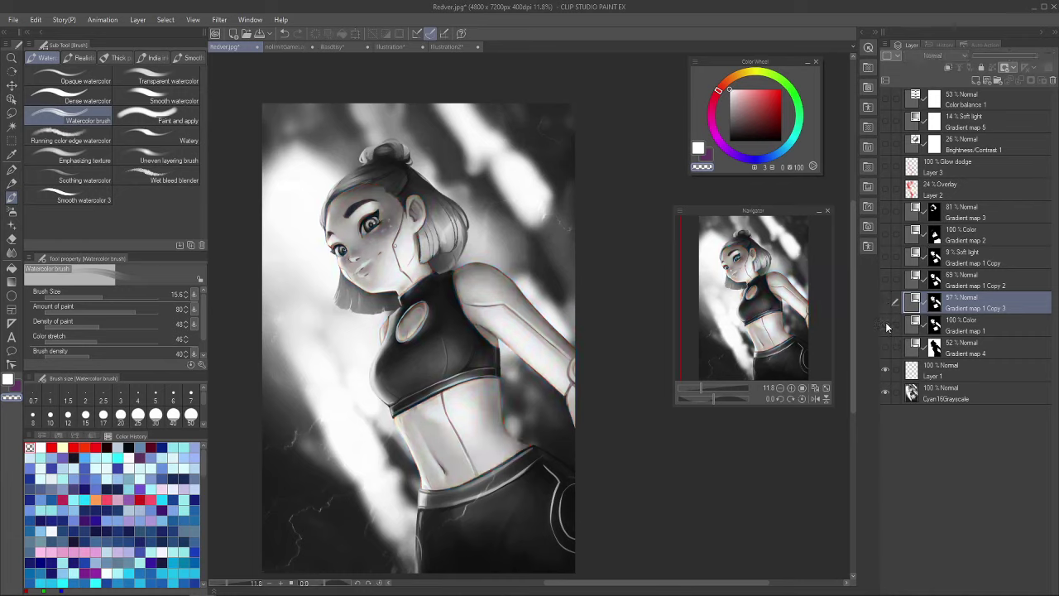
left_click(886, 324)
left_click(885, 303)
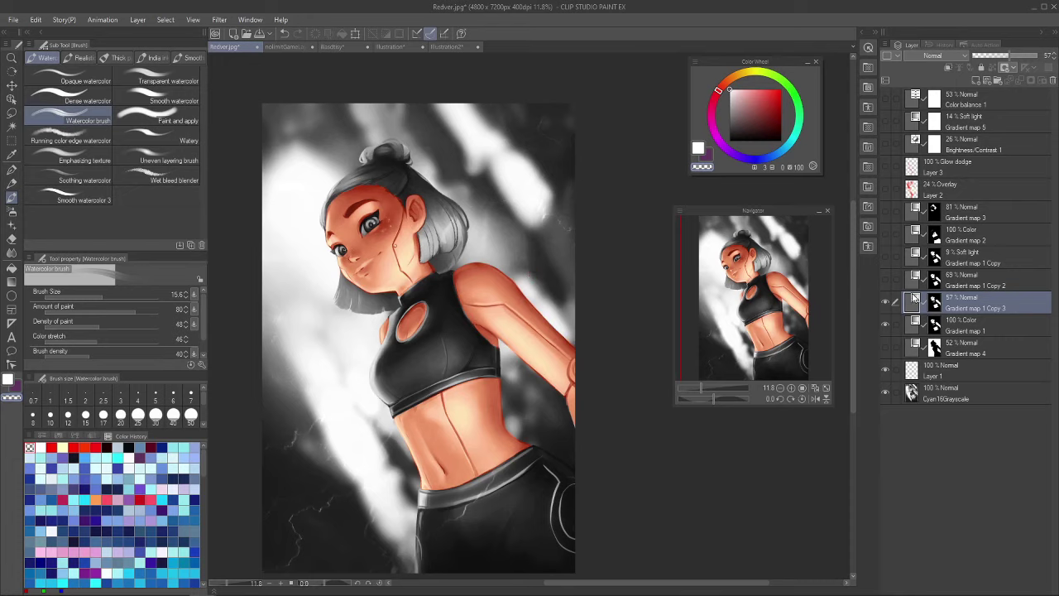
Show Gradient map 1 Copy and Gradient map 3 again, keeping Gradient map 1 Copy 2 hidden
left_click(885, 280)
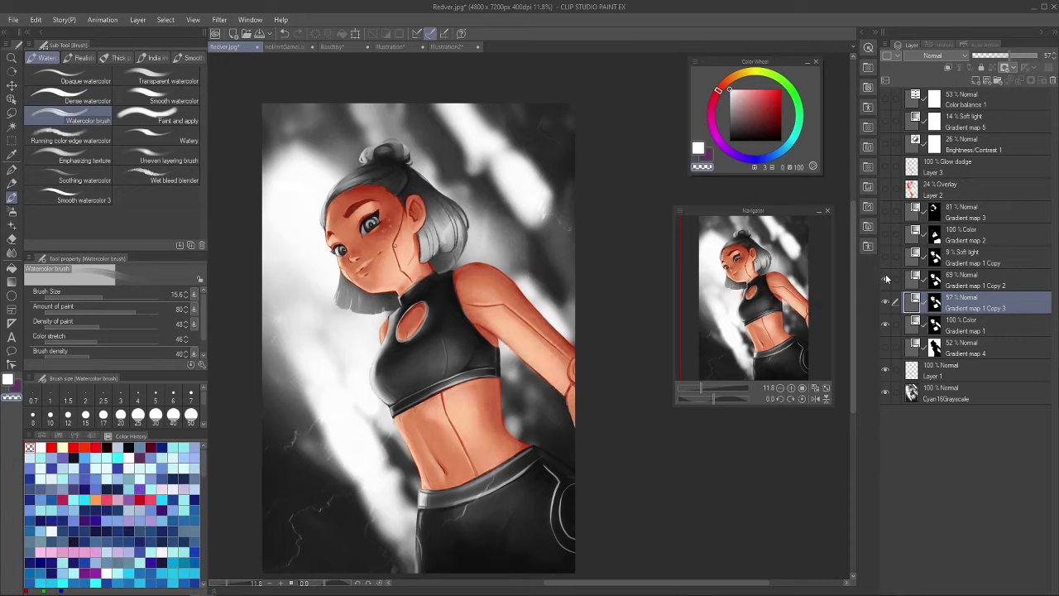
left_click(885, 279)
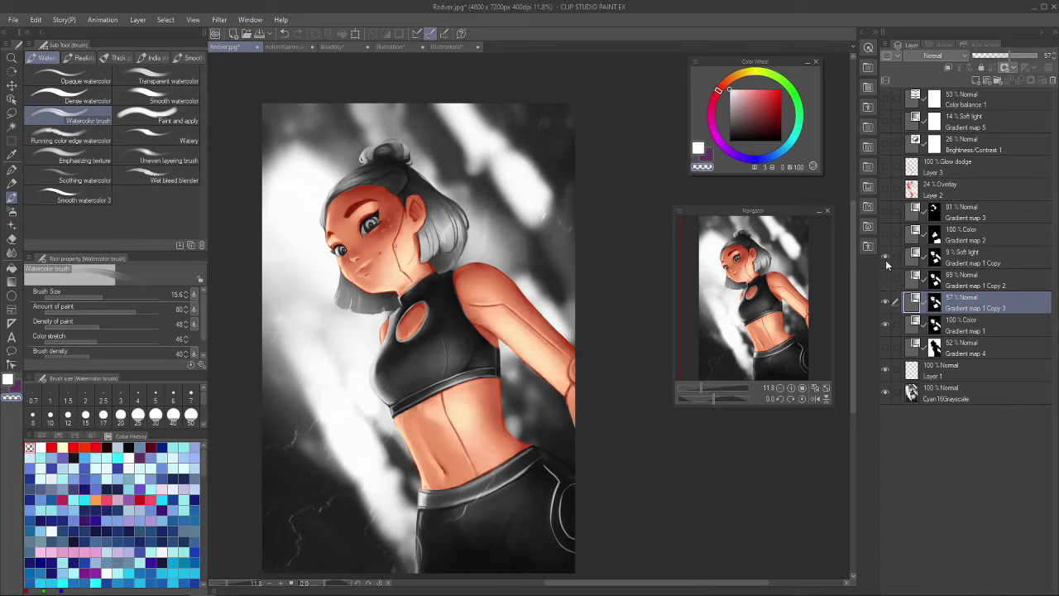
left_click(886, 258)
left_click(886, 212)
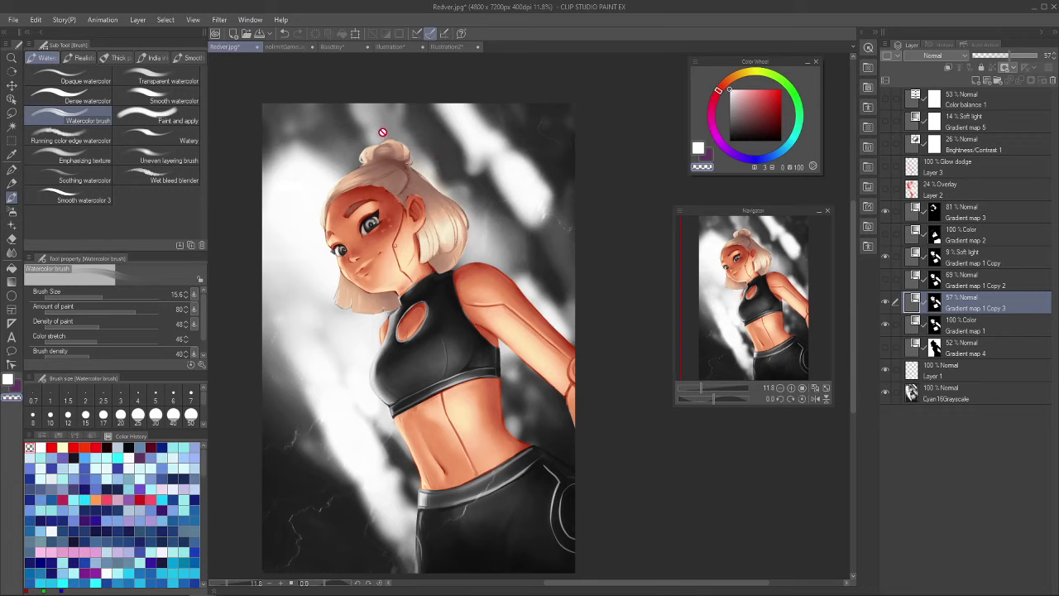
left_click(886, 212)
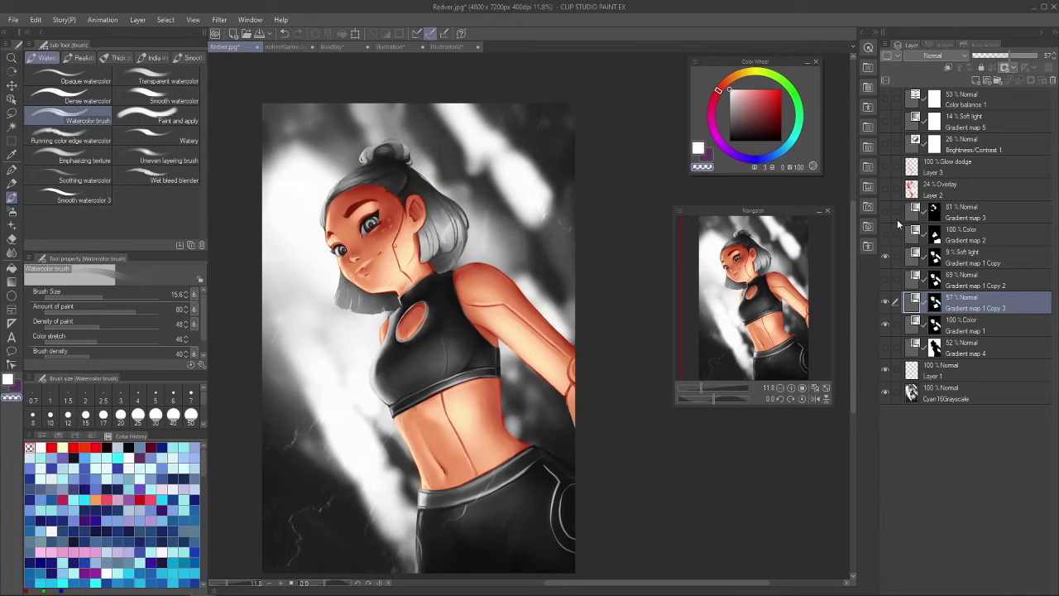
left_click(885, 211)
Try Color blending on Gradient map 3 for the hair and return it to Normal
left_click(979, 216)
left_click(938, 57)
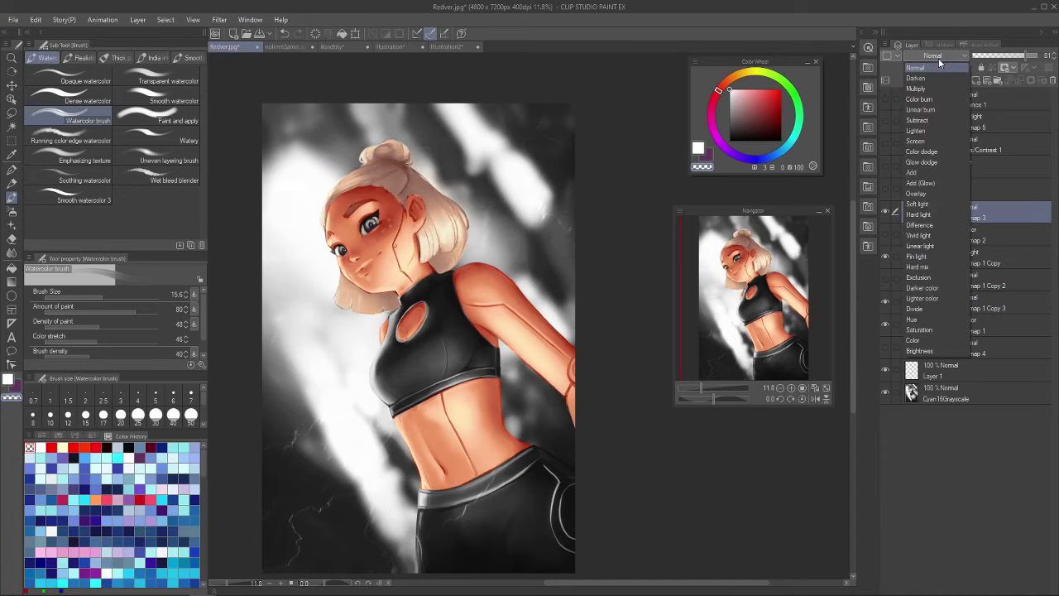
left_click(924, 340)
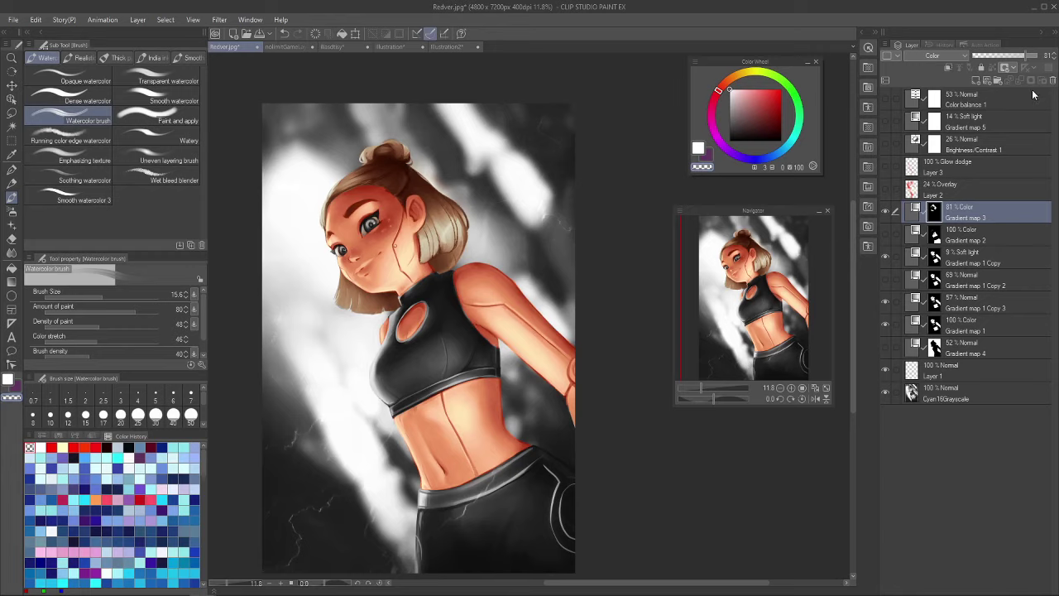
left_click(940, 55)
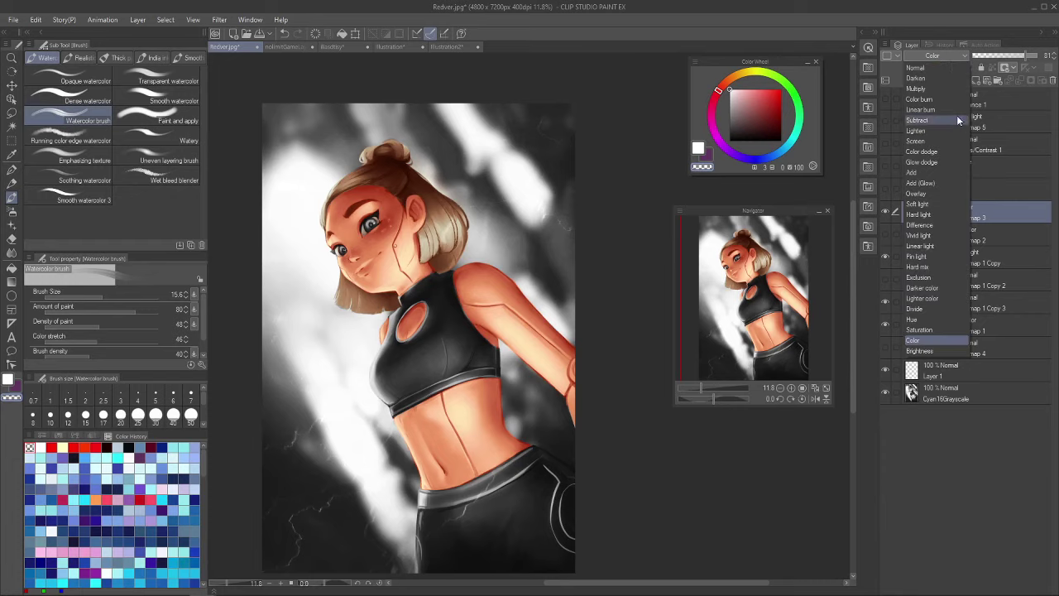
left_click(931, 68)
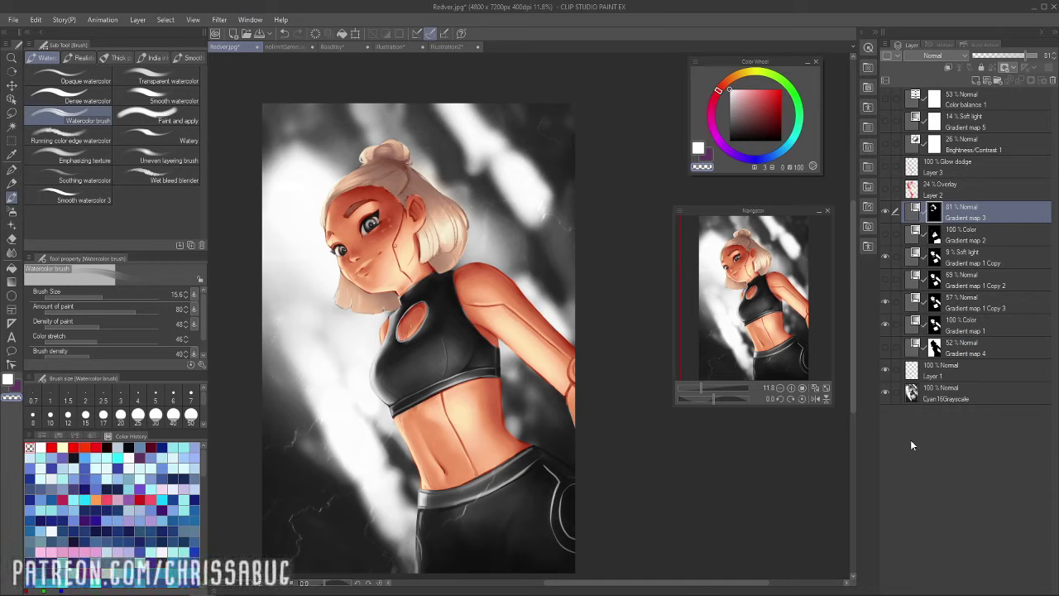
Show Gradient map 2 for the clothes and Gradient map 4 for the background again
left_click(886, 234)
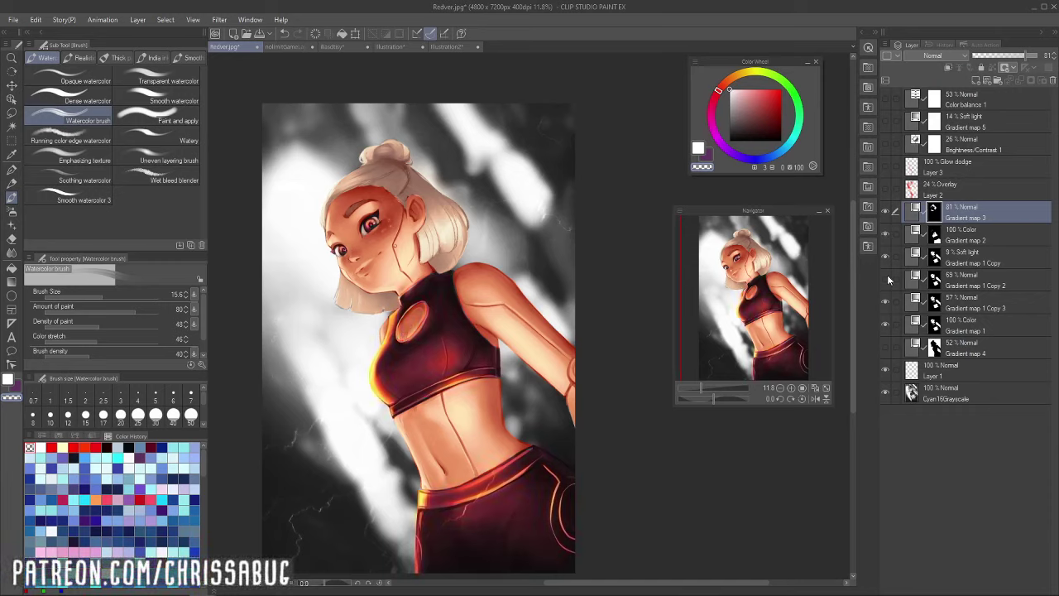
left_click(885, 347)
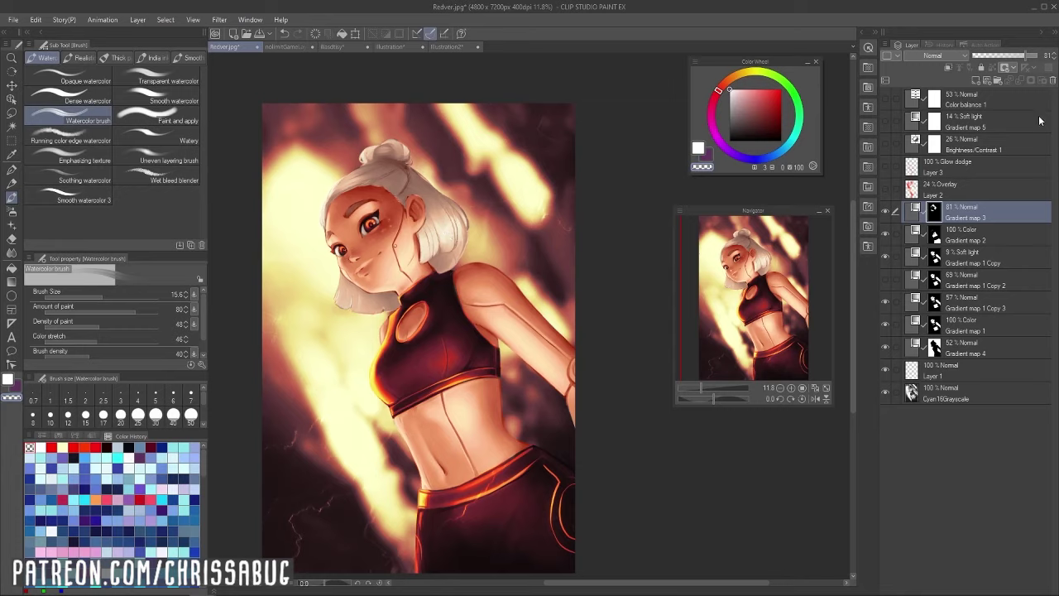
left_click(945, 53)
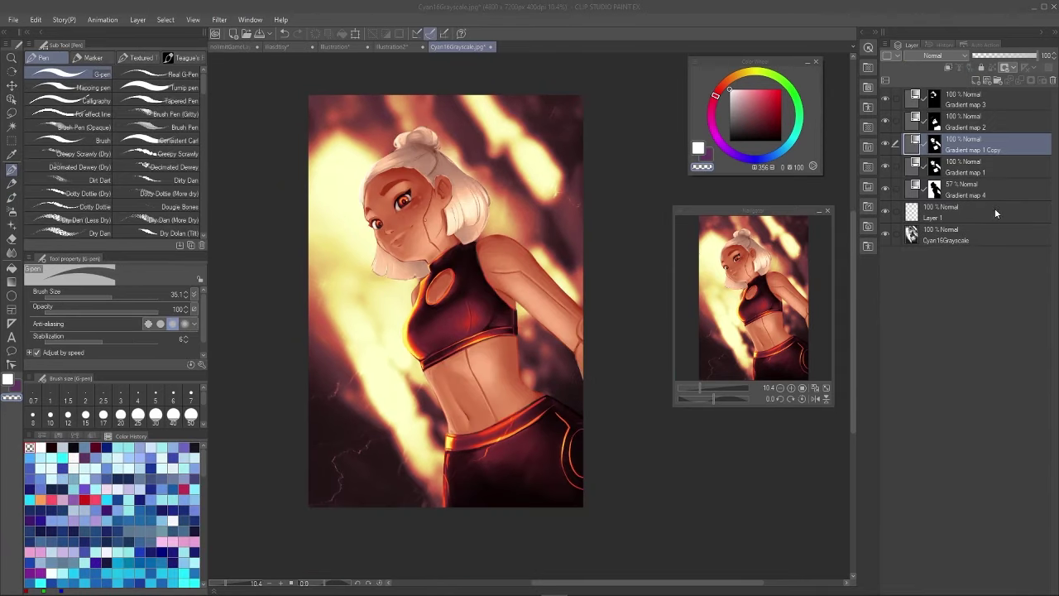
Change the gradient of Gradient map 1 Copy to Sunset from the Sky gradient set
double_click(914, 146)
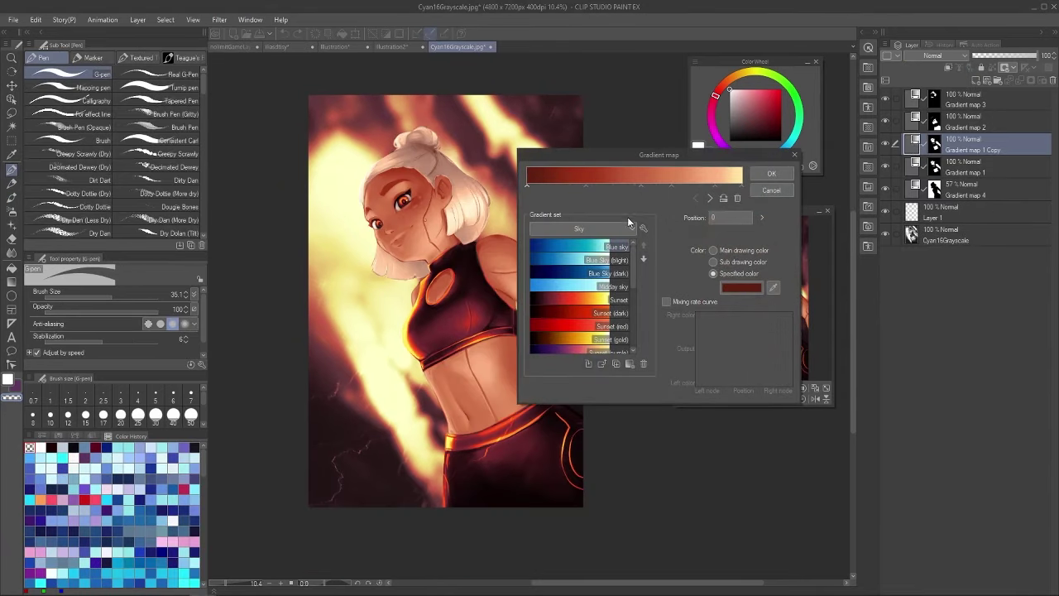
left_click(584, 299)
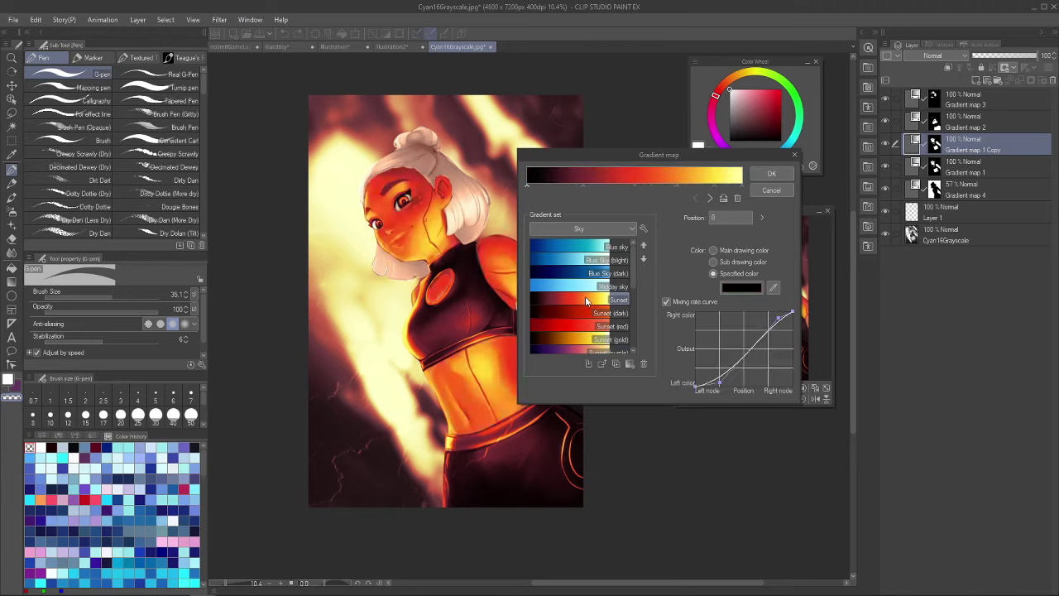
left_click(766, 174)
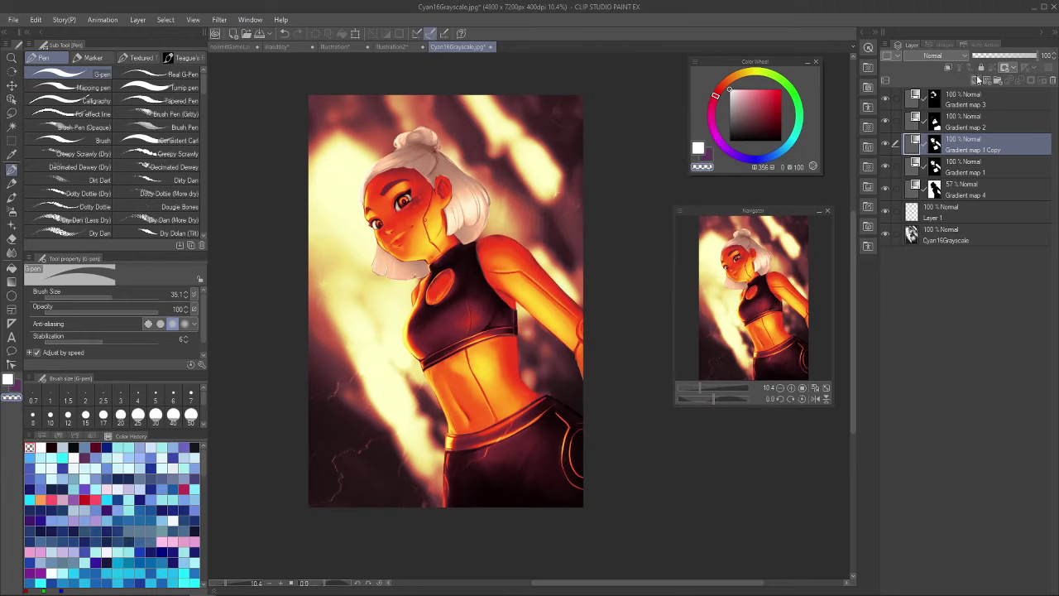
Set Gradient map 1 Copy to Overlay blending and lower its opacity to about 19%
left_click(935, 58)
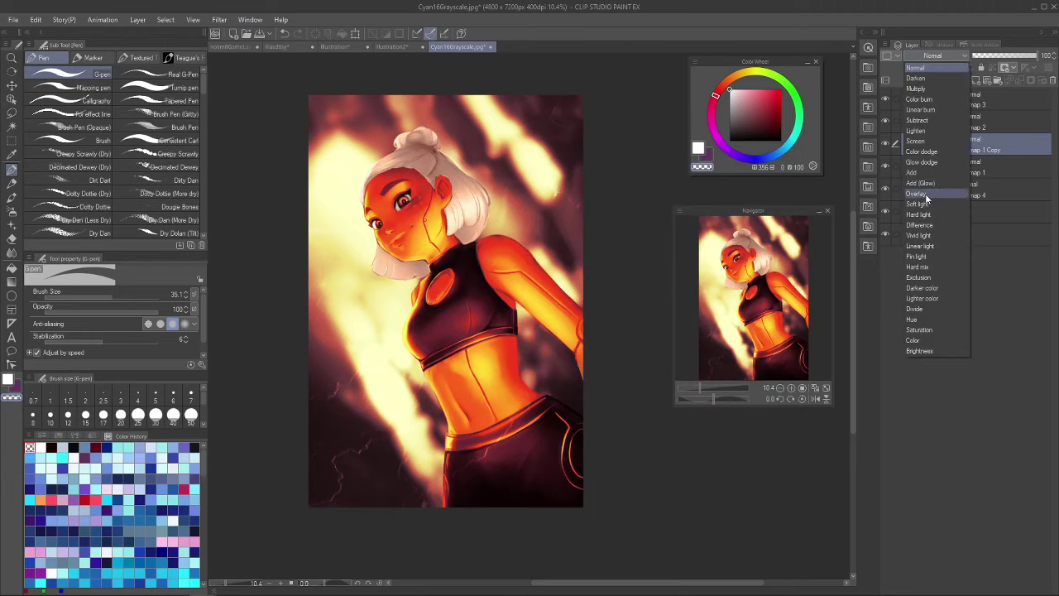
left_click(927, 195)
left_click(992, 56)
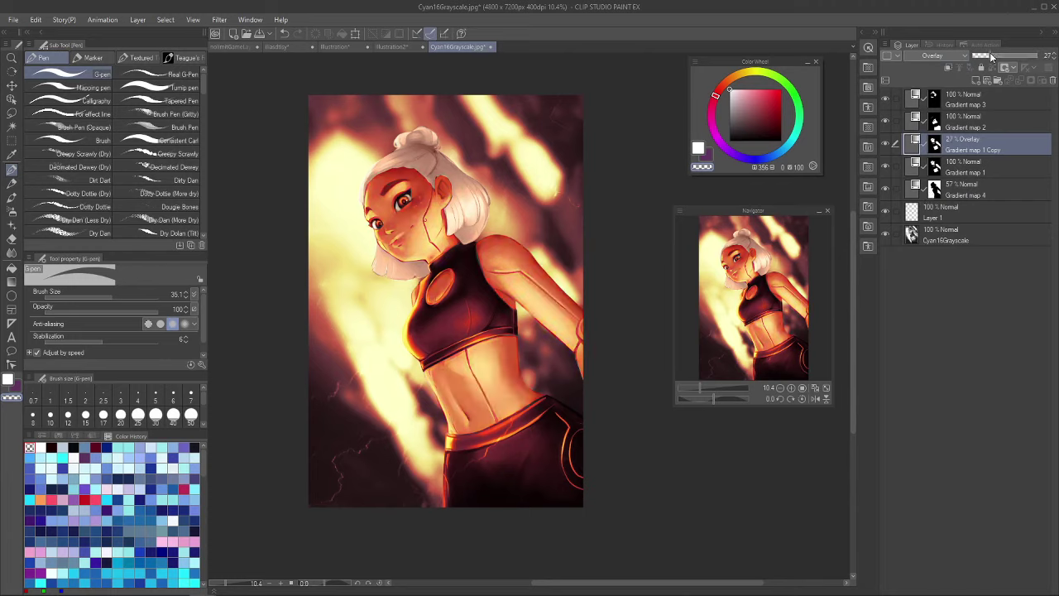
mouse_move(992, 57)
left_mouse_down()
mouse_move(961, 61)
mouse_move(999, 63)
mouse_move(964, 63)
mouse_move(985, 62)
left_mouse_up()
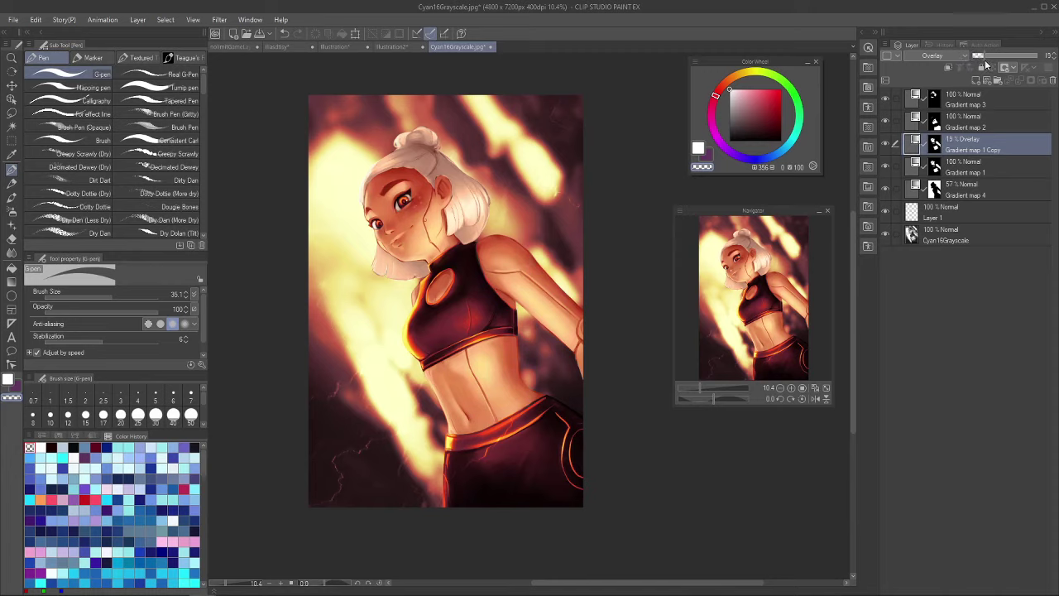
Switch Gradient map 1 Copy to Soft light blending and compare the skin with the layer hidden and shown, keeping about 19% opacity
left_click(940, 58)
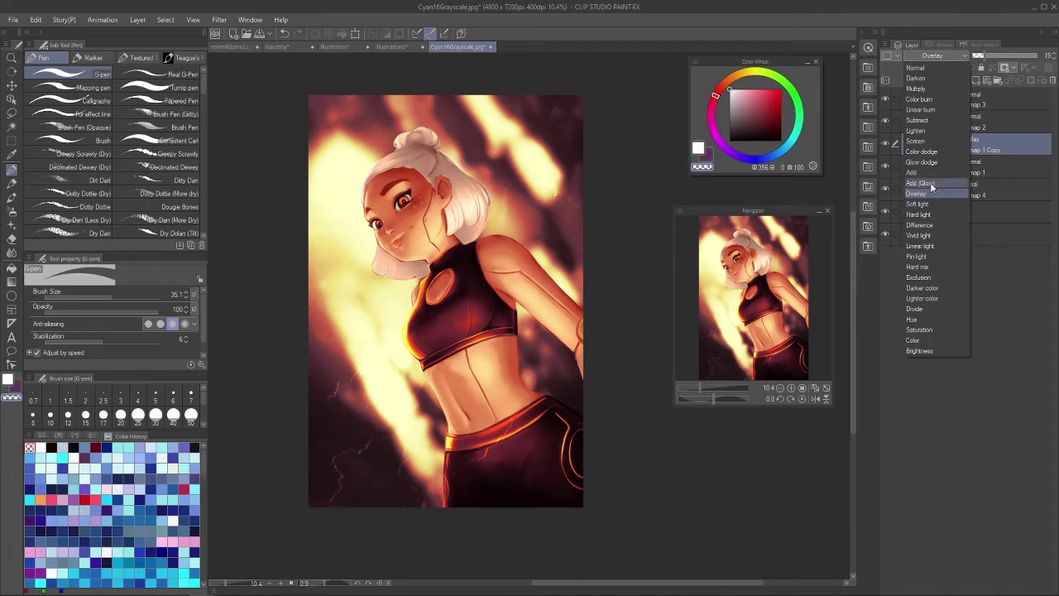
left_click(922, 206)
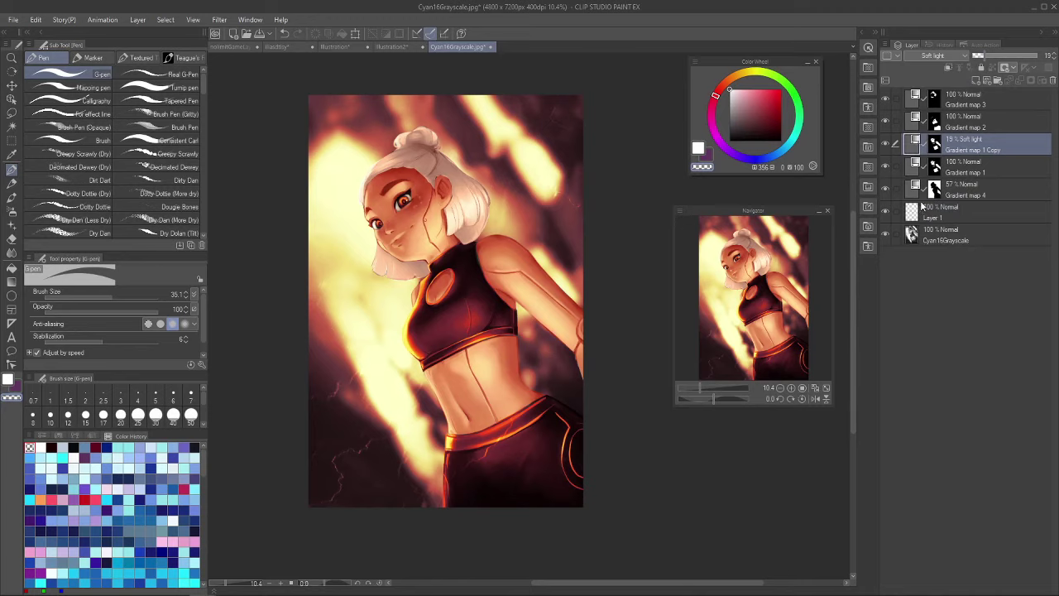
left_click(886, 147)
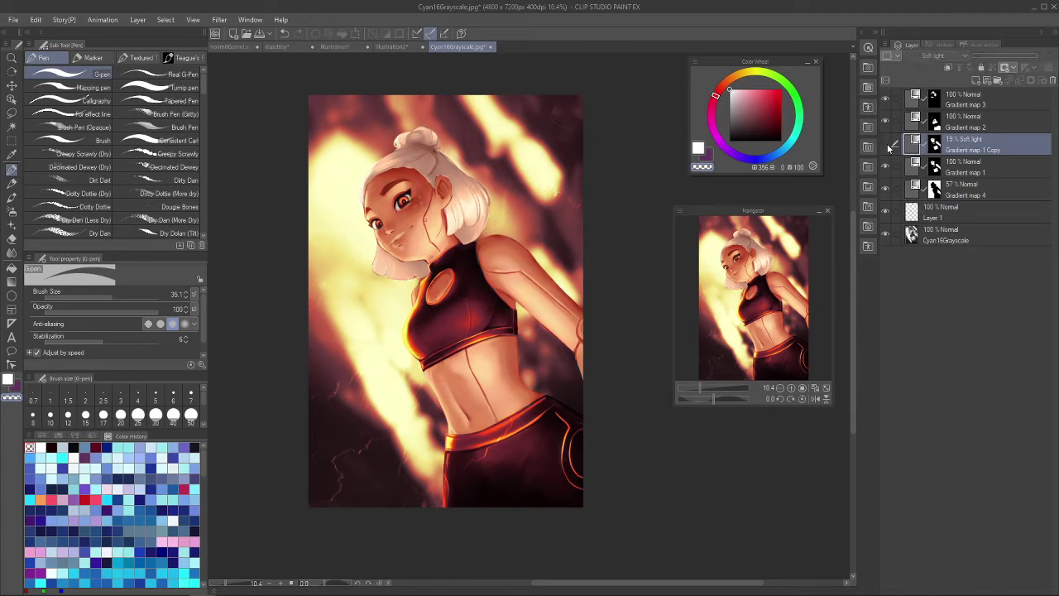
mouse_move(982, 60)
left_mouse_down()
mouse_move(1004, 58)
mouse_move(980, 60)
left_mouse_up()
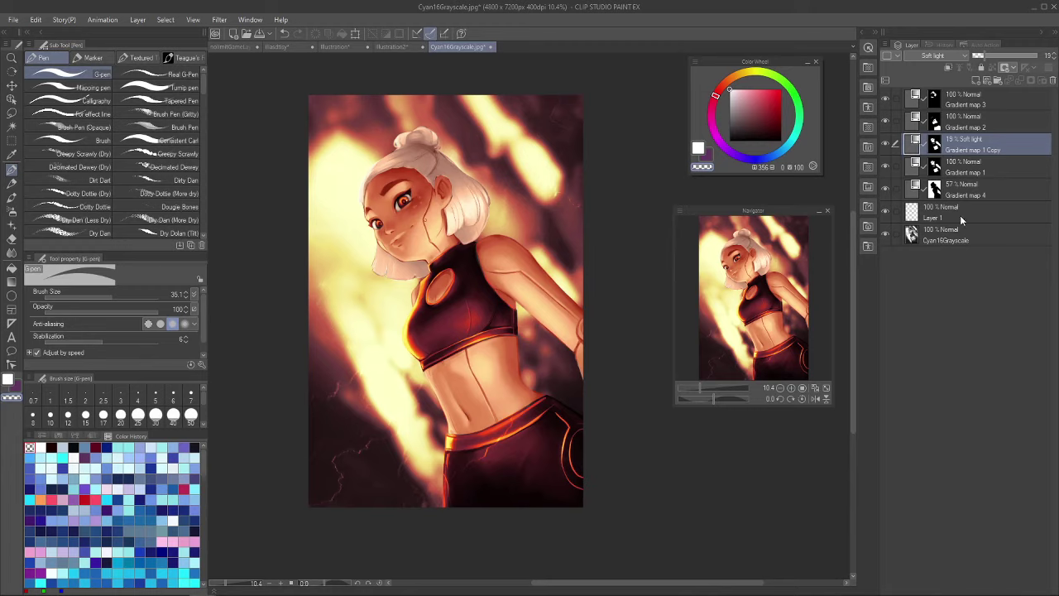
Add a new raster layer directly above Gradient map 1 Copy and set its blending mode to Overlay
left_click(958, 106)
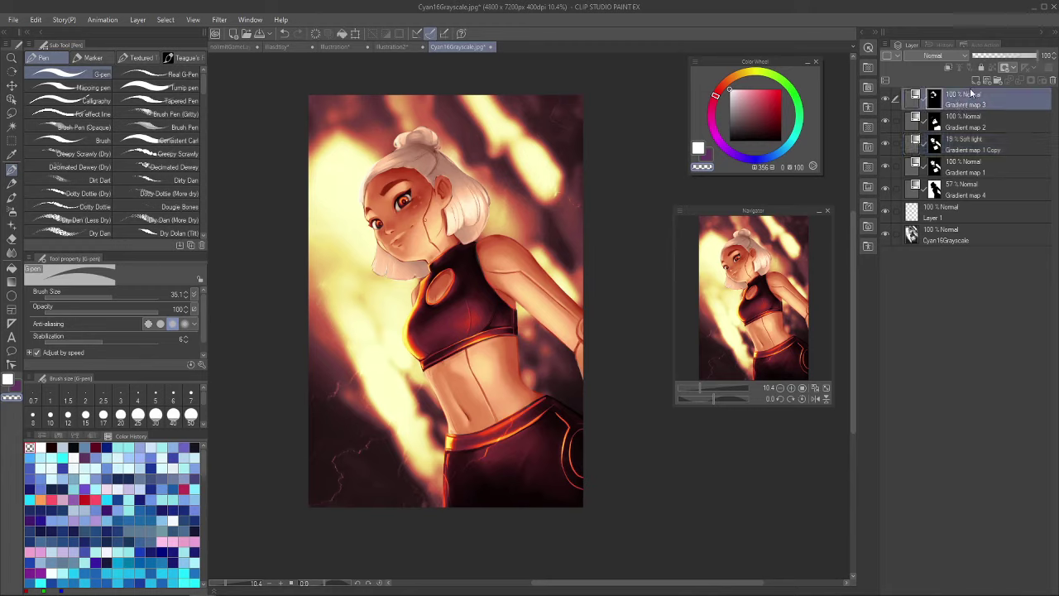
left_click(974, 150)
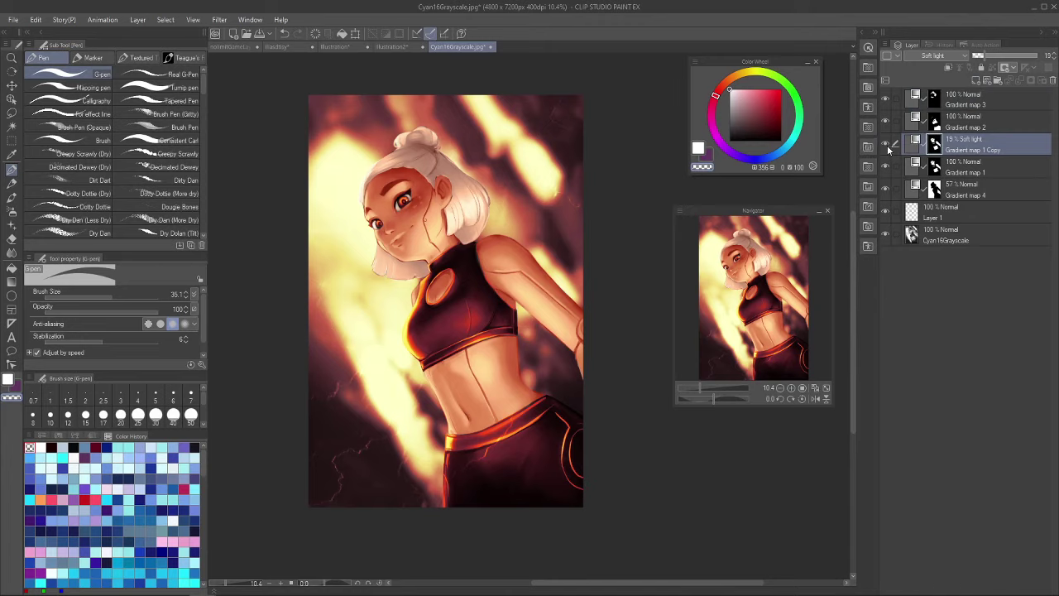
left_click(977, 81)
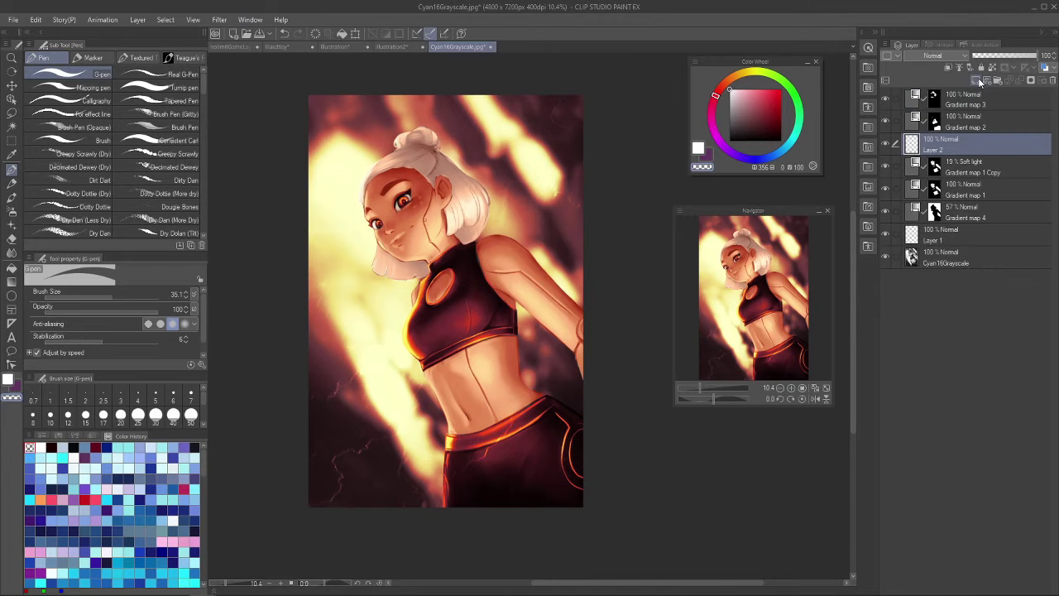
left_click(943, 56)
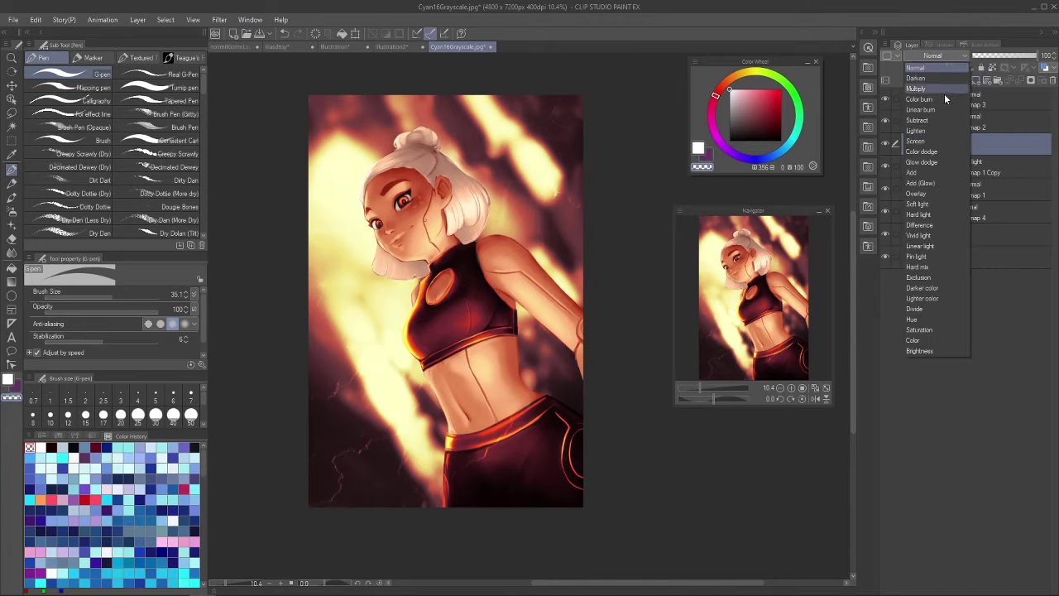
left_click(928, 193)
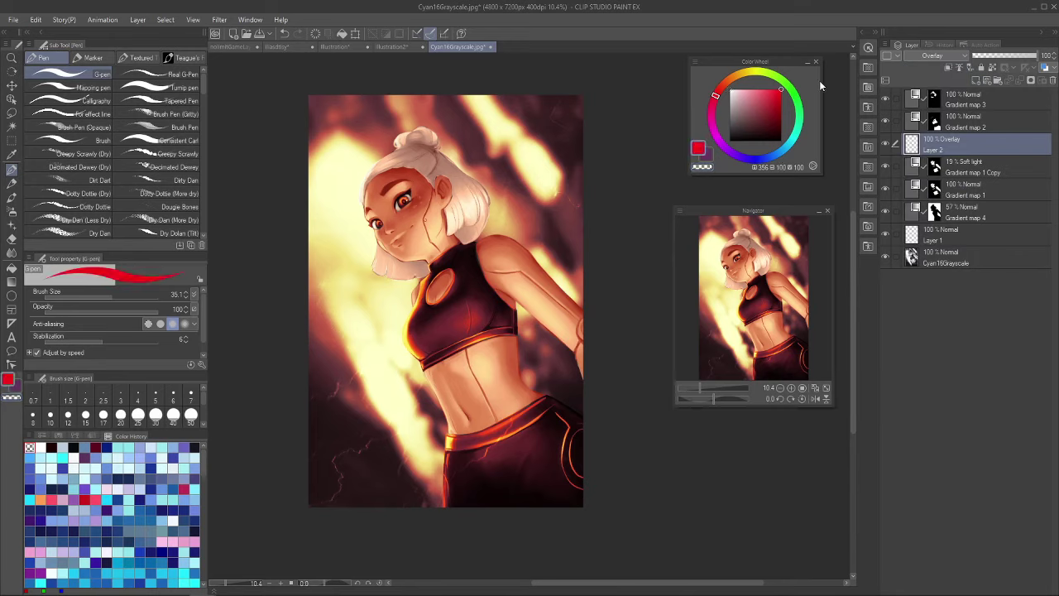
Undo a Hard airbrush trial on the cheek and paint a saturated red blush there with the Soft airbrush at size 454.4
key("b")
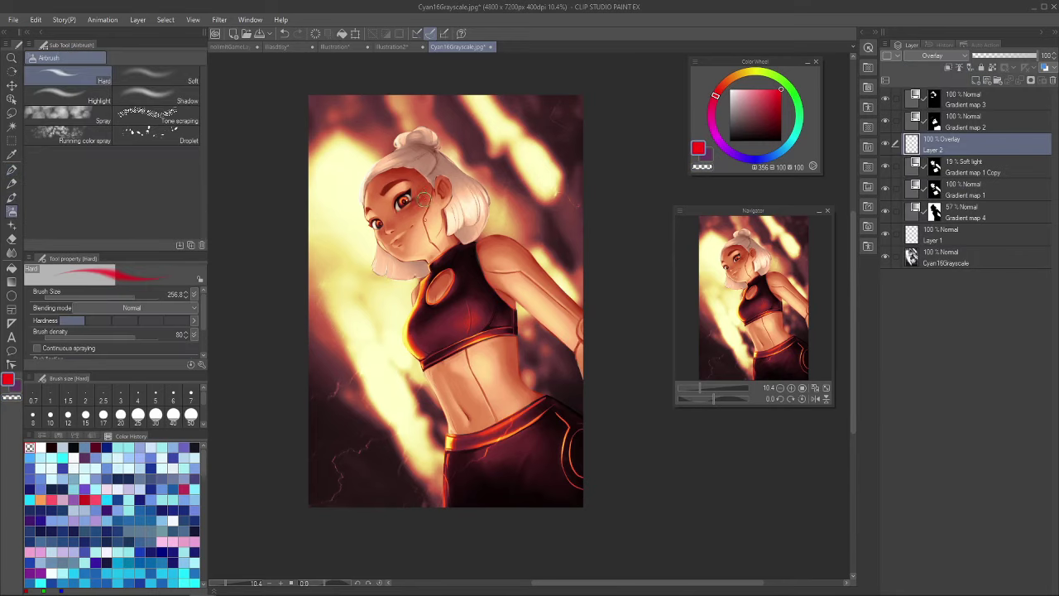
left_click_drag(424, 199, 409, 210)
key("ctrl+z")
key("]")
key("]")
key("]")
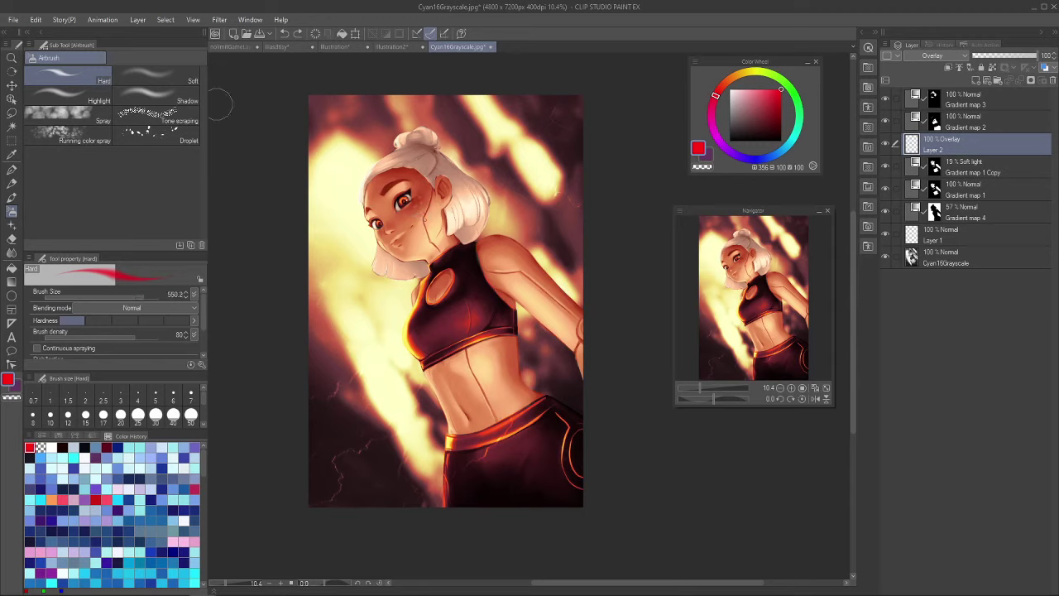
left_click(159, 76)
key("[")
key("[")
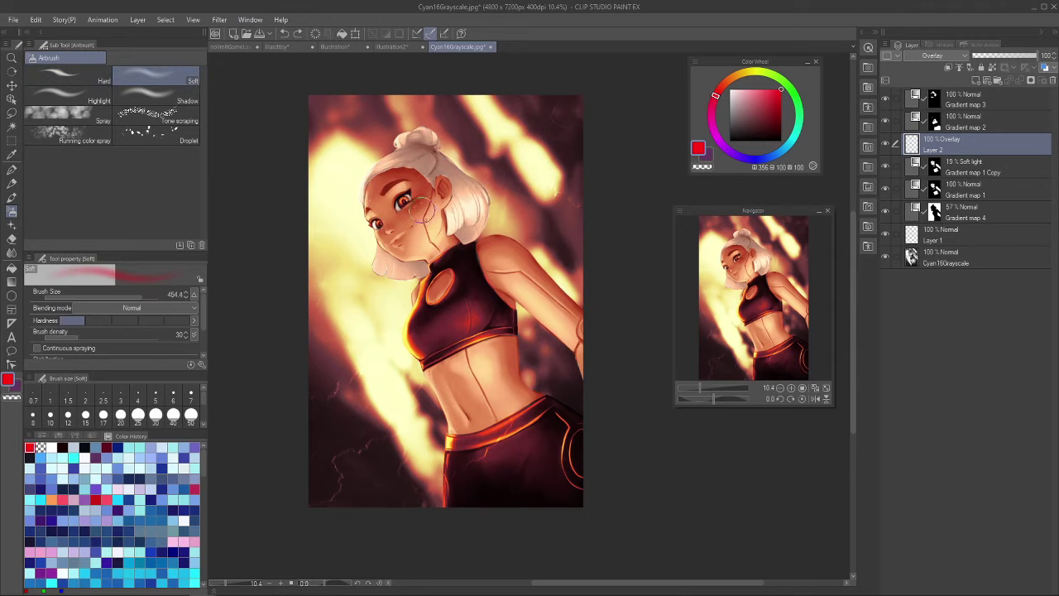
left_click_drag(422, 211, 400, 221)
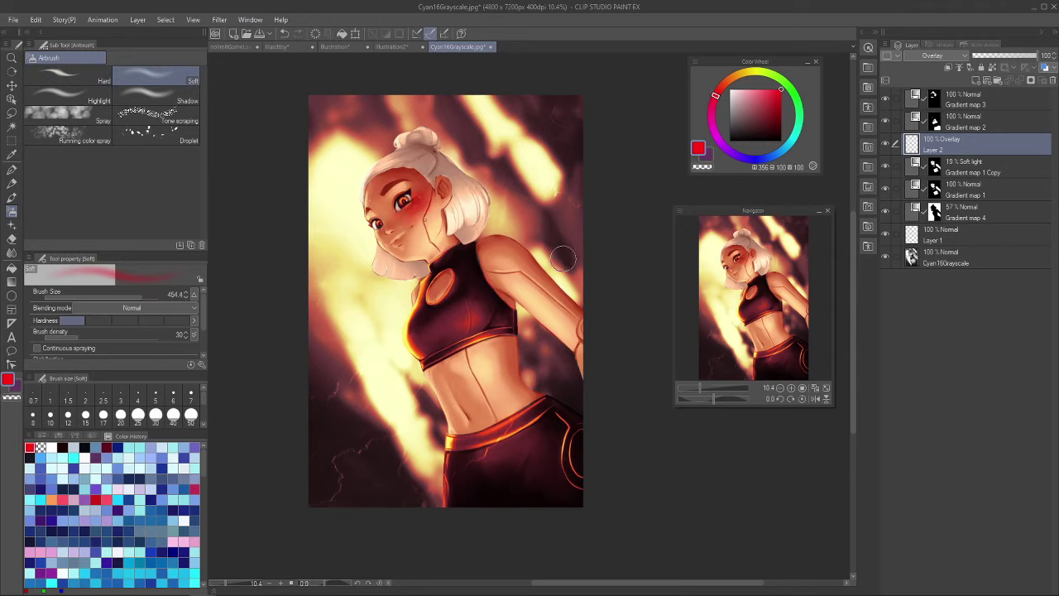
Shift the paint color to orange-red at hue 14 and airbrush it onto the ear and cheek with a smaller brush
left_click_drag(719, 94, 723, 85)
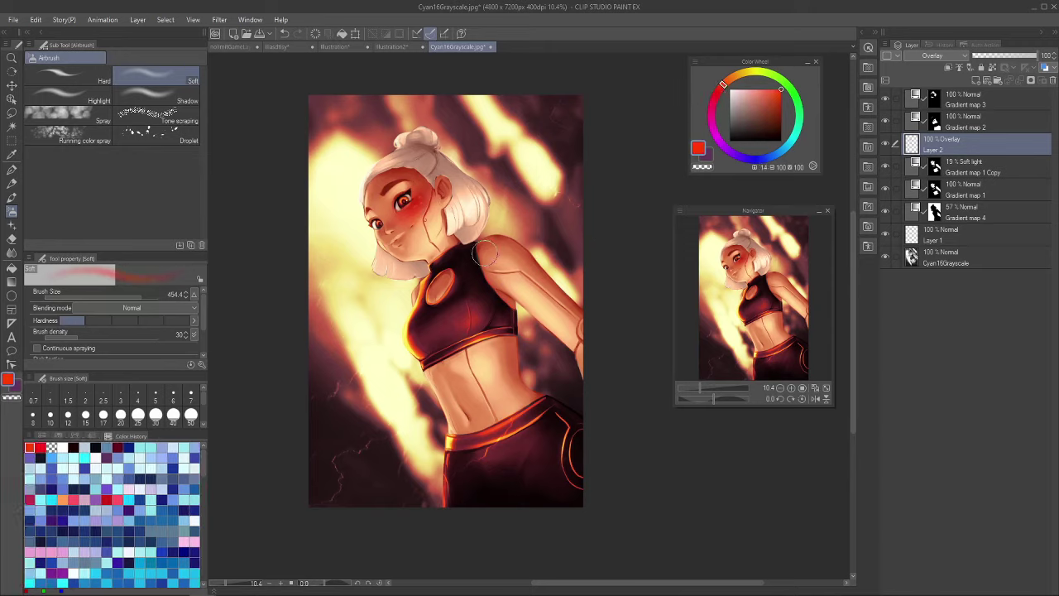
key("bracketleft")
key("bracketleft")
left_click_drag(444, 182, 451, 190)
left_click(406, 210)
Tint the lips red with the Soft airbrush at size 143.5, using hue 4 and undoing the earlier trial stroke
key("bracketleft")
key("bracketleft")
key("bracketleft")
key("bracketleft")
scroll(388, 224, "up", 3)
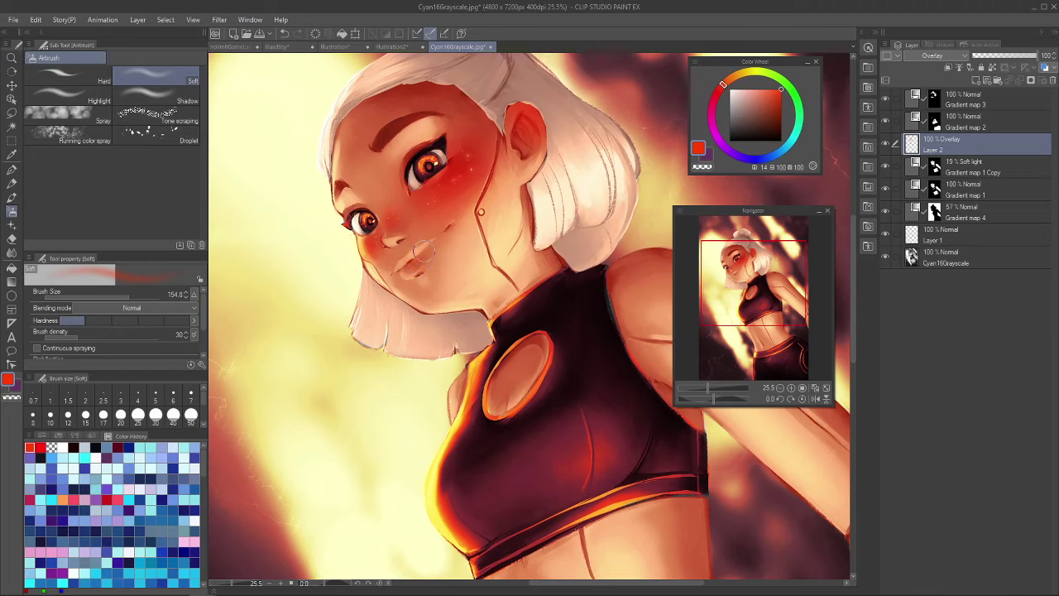
key("bracketleft")
key("bracketleft")
key("bracketleft")
key("bracketleft")
key("bracketleft")
key("bracketleft")
key("bracketright")
key("ctrl+z")
left_click(721, 93)
key("bracketright")
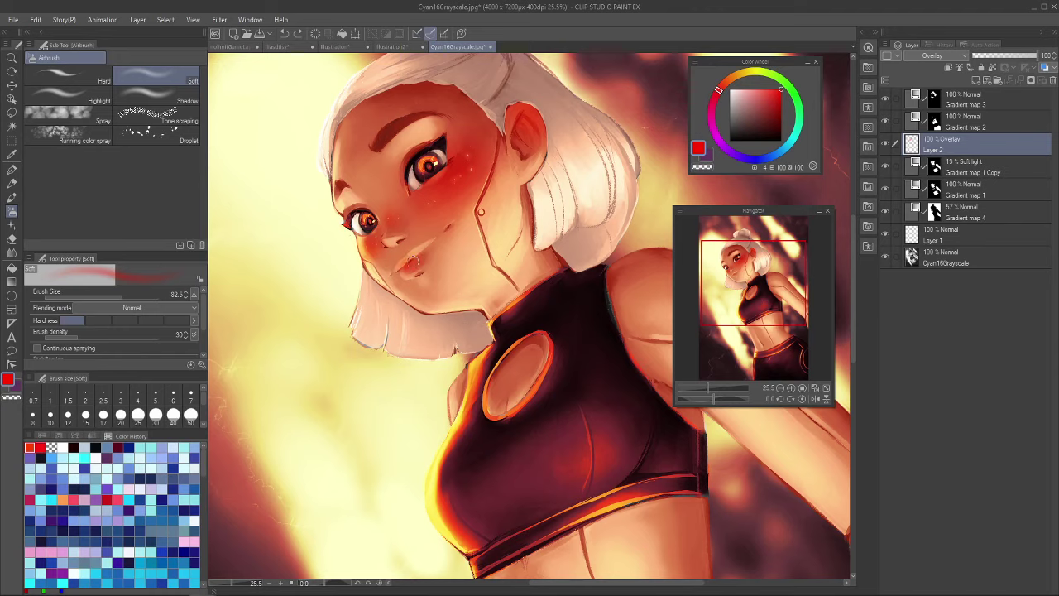
left_click(411, 261)
key("bracketright")
key("bracketright")
key("bracketright")
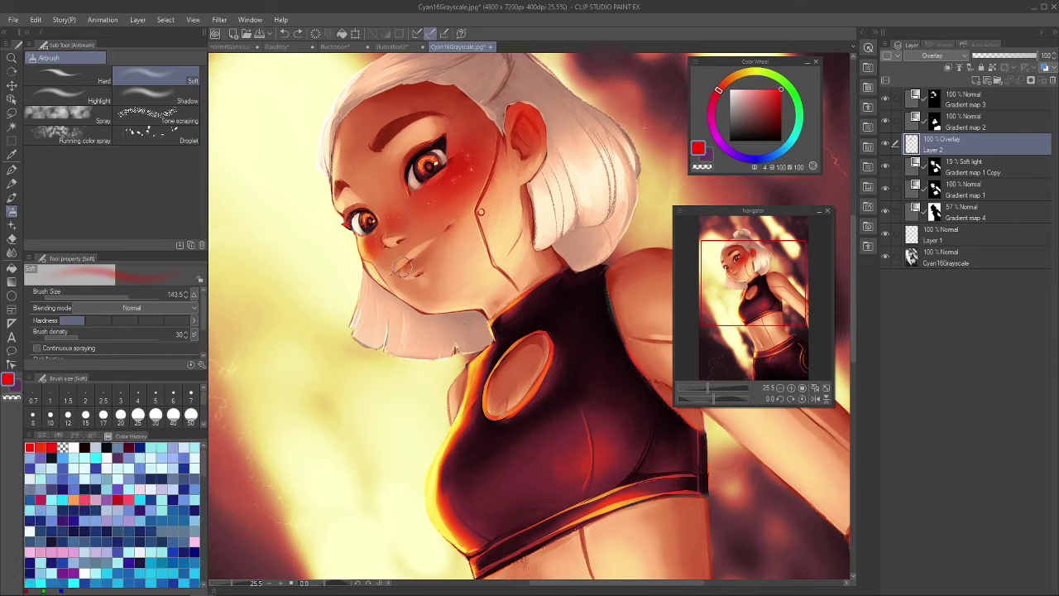
left_click_drag(406, 266, 425, 252)
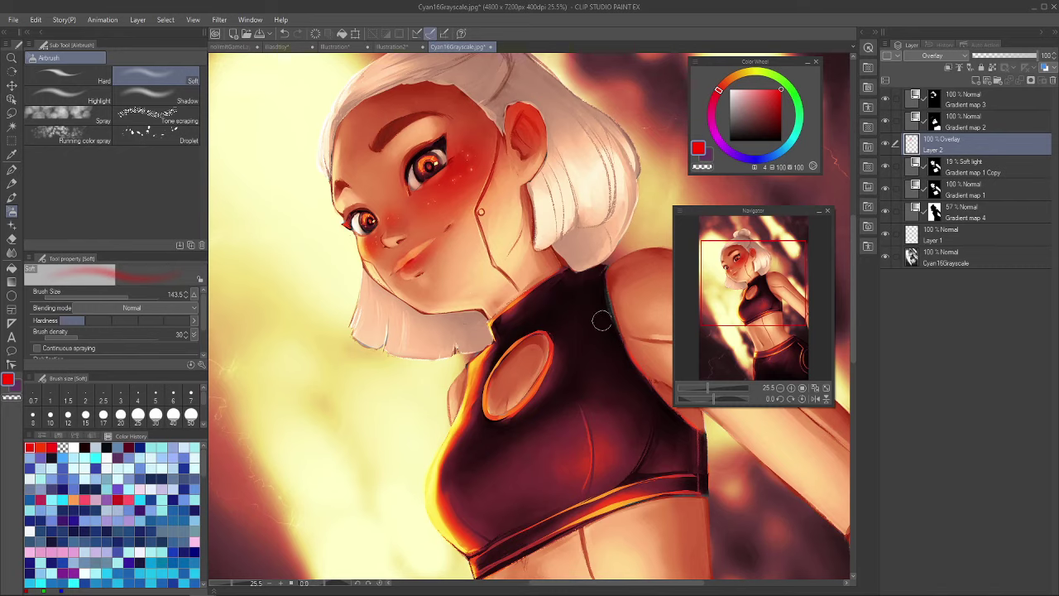
Airbrush a soft red tint onto the top of the shoulder with the Soft airbrush at size 632.3
scroll(571, 297, "down", 5)
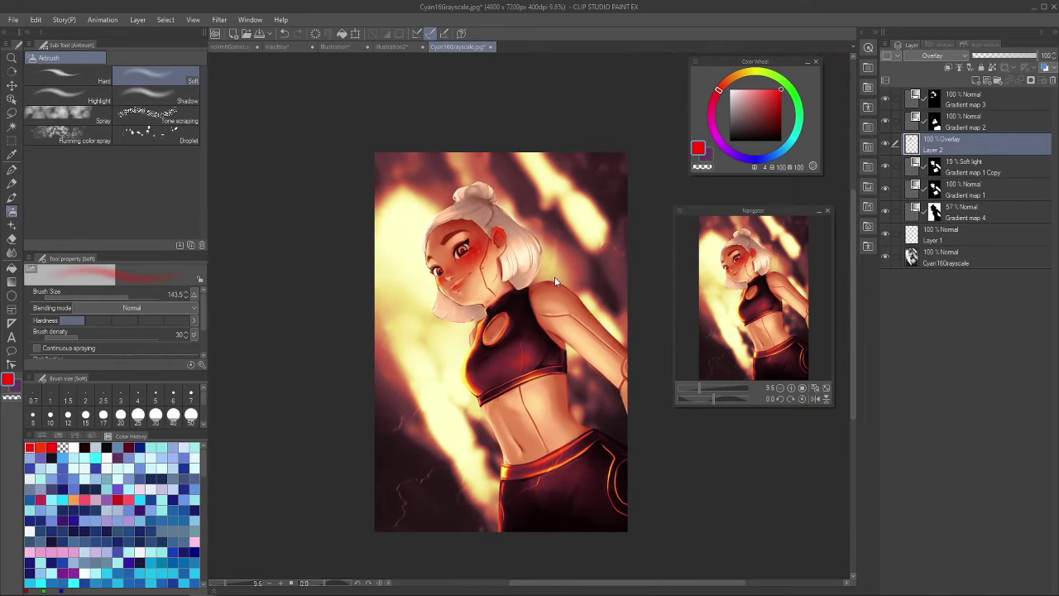
key("bracketright")
key("bracketright")
key("bracketright")
key("bracketright")
key("bracketright")
key("bracketright")
left_click_drag(549, 291, 559, 286)
key("ctrl+z")
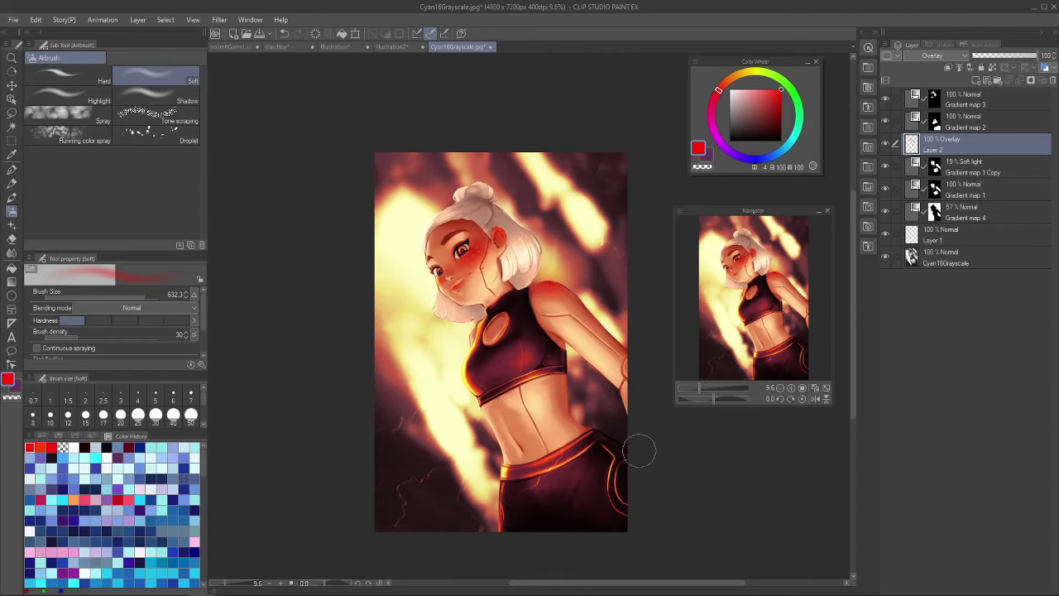
key("b")
scroll(562, 344, "up", 1)
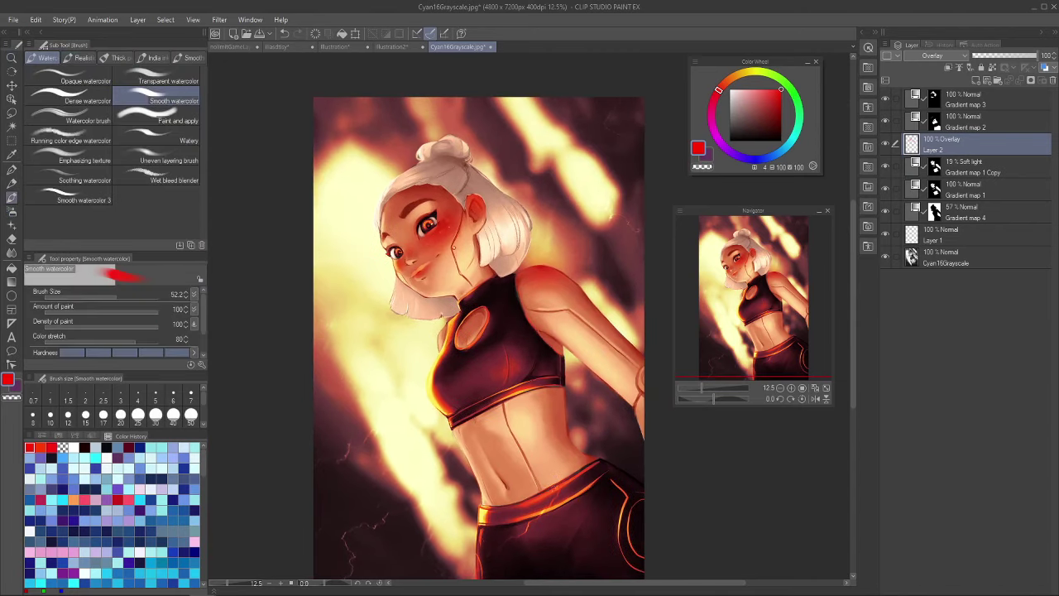
key("b")
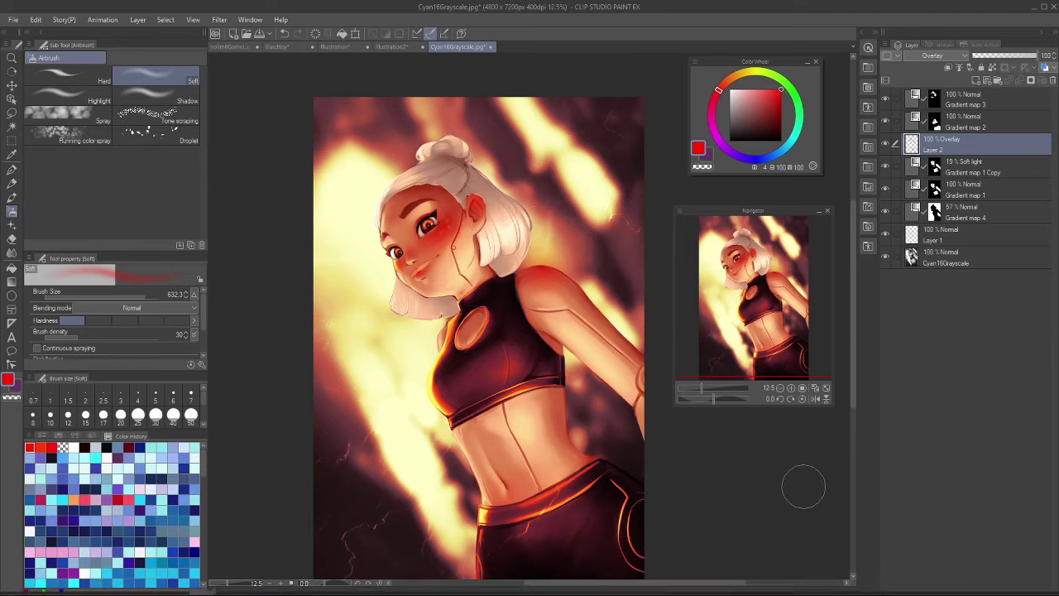
Lower the opacity of the Overlay layer with the red tints to 41%
mouse_move(1009, 58)
left_mouse_down()
mouse_move(983, 59)
mouse_move(1000, 62)
left_mouse_up()
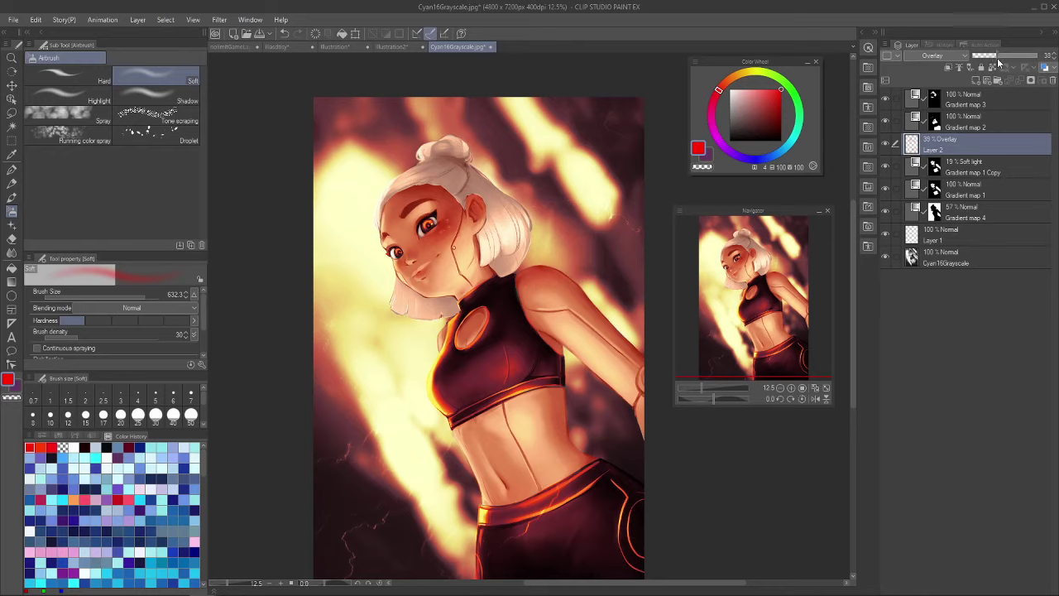
key("alt+space")
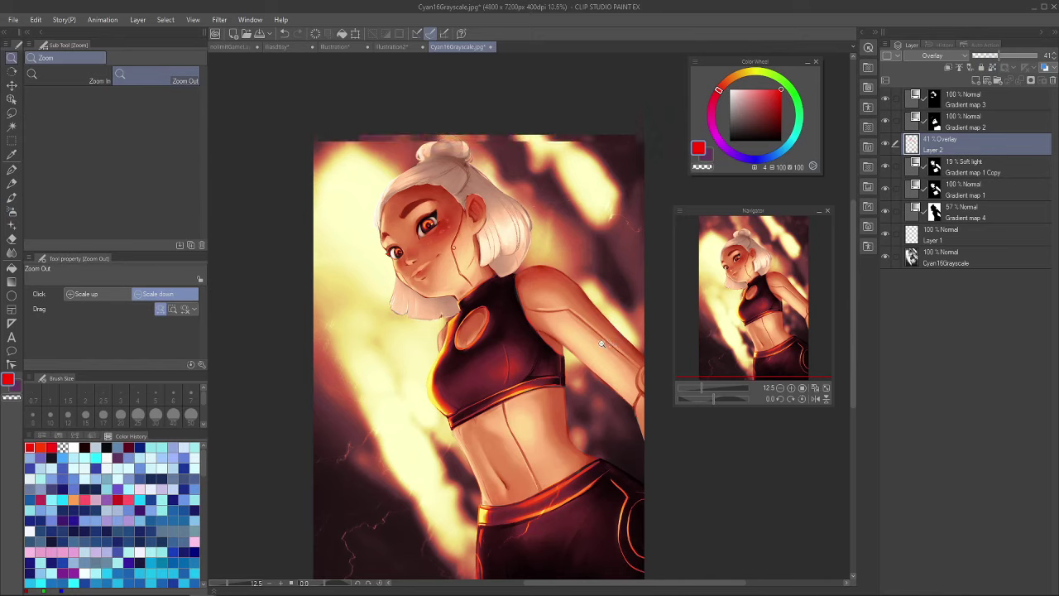
mouse_move(603, 341)
left_mouse_down()
mouse_move(559, 342)
mouse_move(611, 341)
left_mouse_up()
key("b")
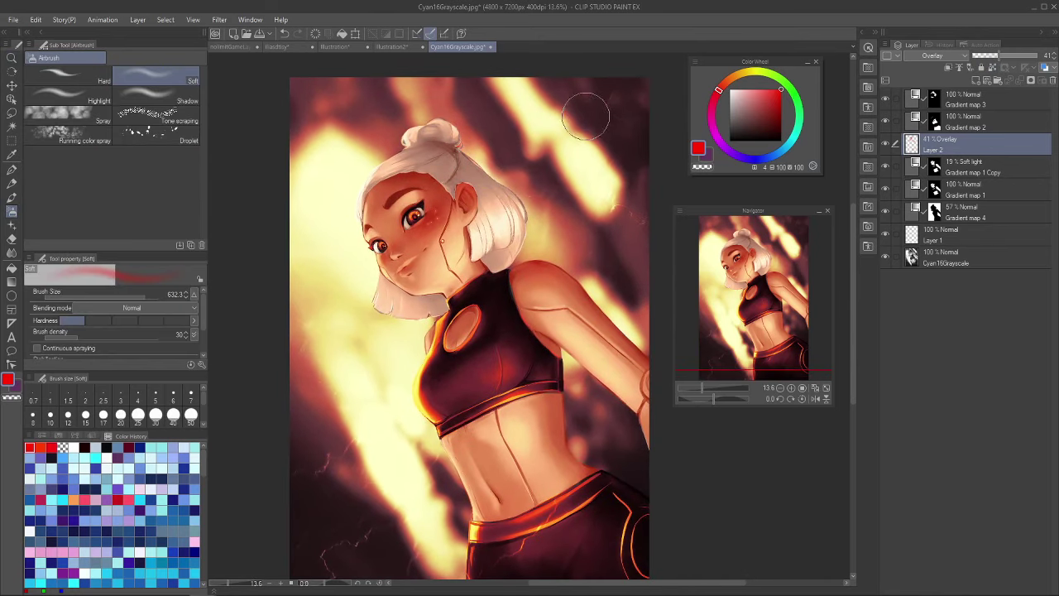
Move Layer 2 above Gradient map 3 and airbrush a soft red glow over the background near the head
left_click_drag(974, 147, 972, 96)
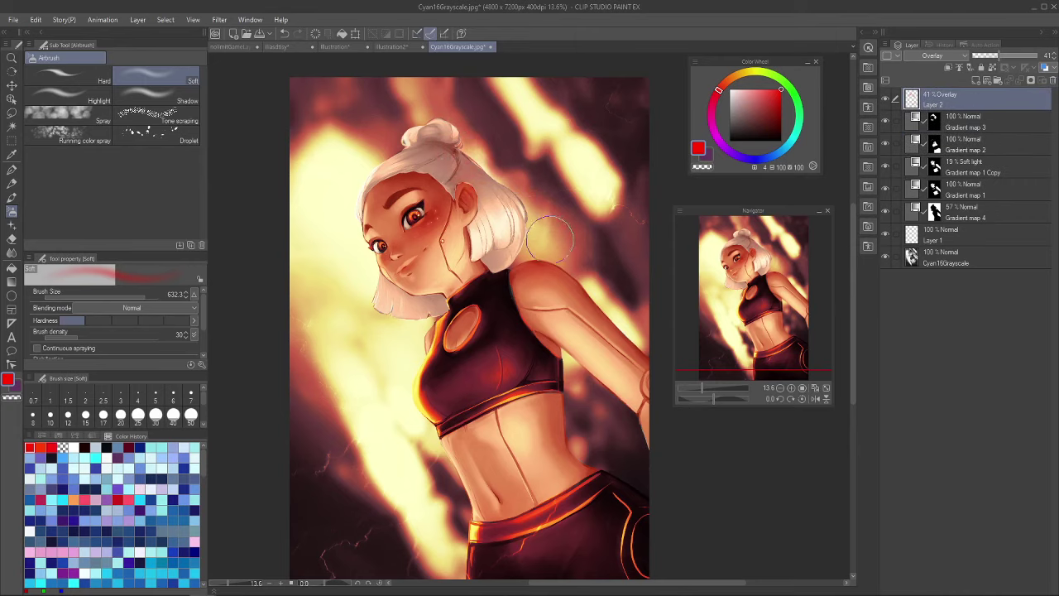
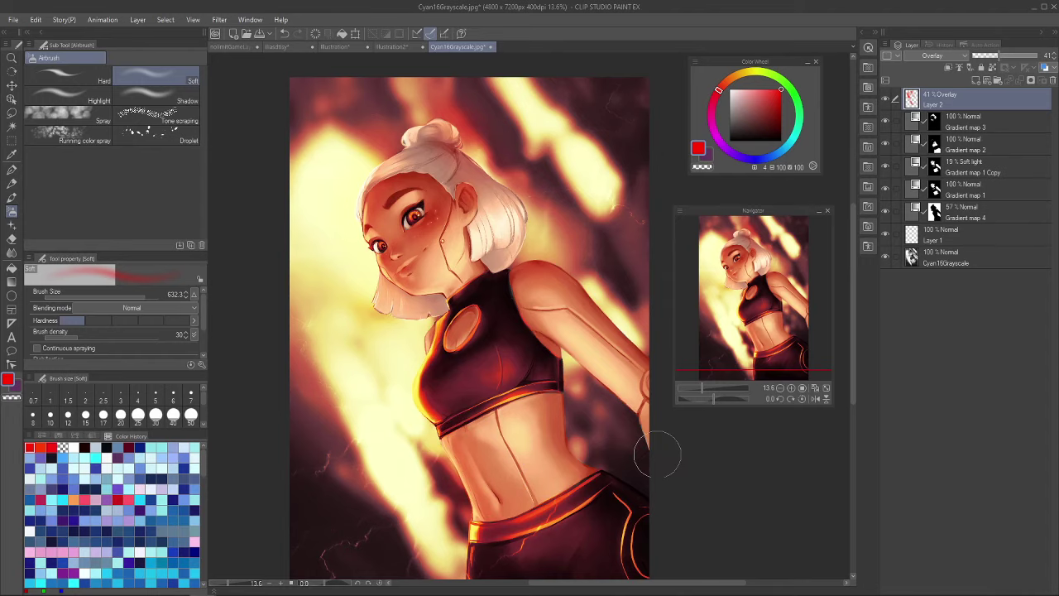
key("alt+space")
mouse_move(628, 452)
left_mouse_down()
mouse_move(607, 449)
mouse_move(621, 451)
left_mouse_up()
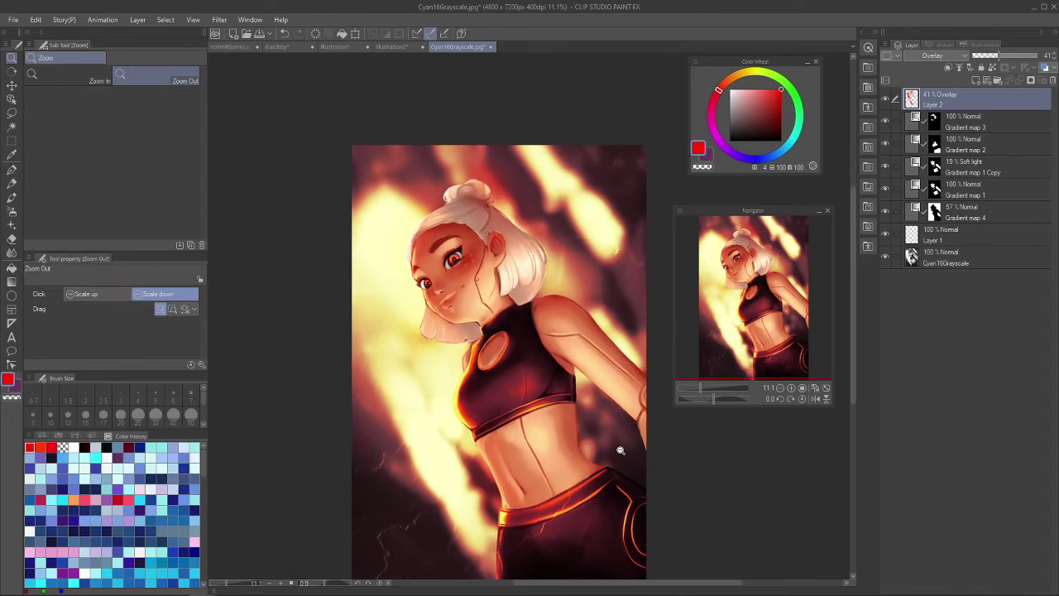
left_click_drag(737, 278, 752, 296)
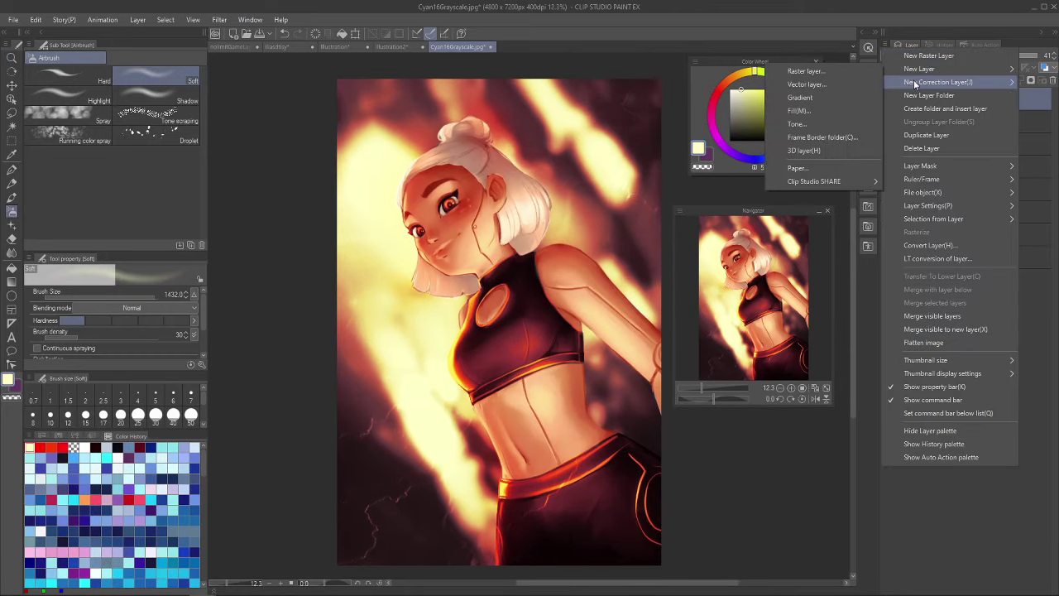
Add a Gradient map correction layer above Layer 2 using gradient 12 from the Japanese-titled set, and set its blending mode to Soft light
mouse_move(913, 79)
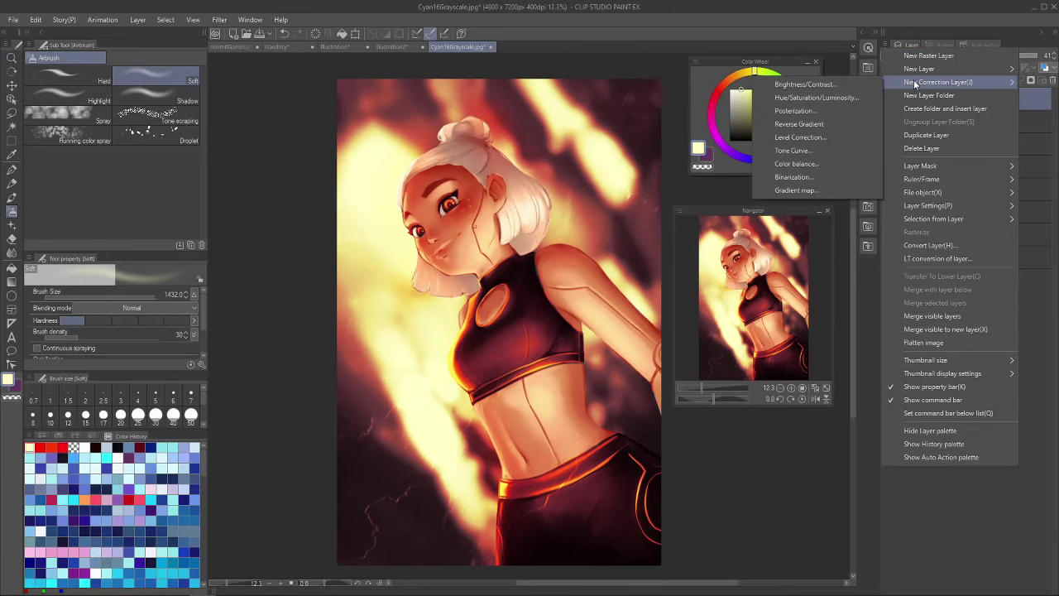
left_click(796, 191)
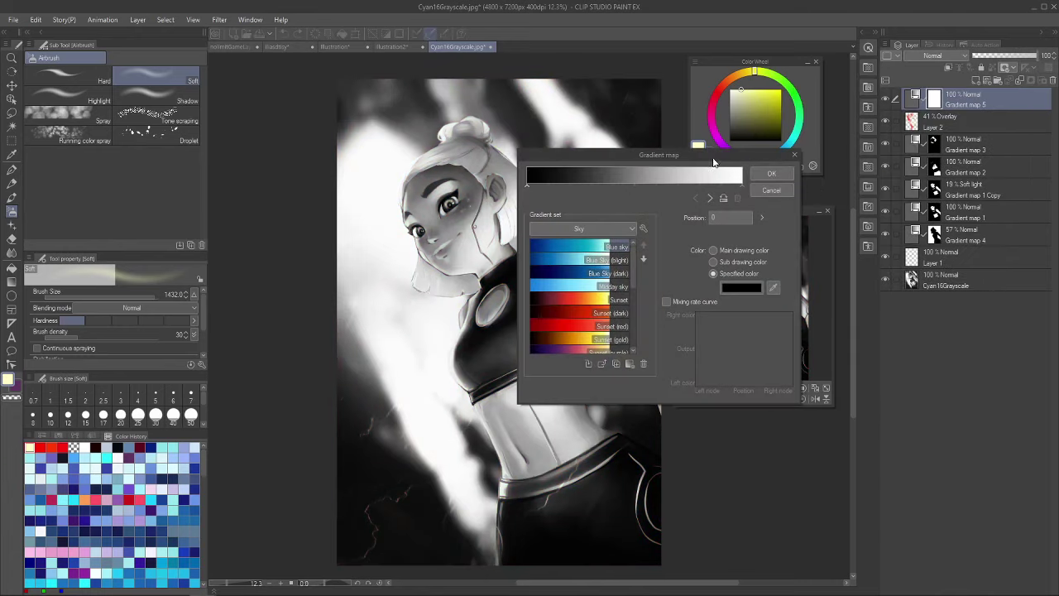
left_click_drag(713, 162, 827, 96)
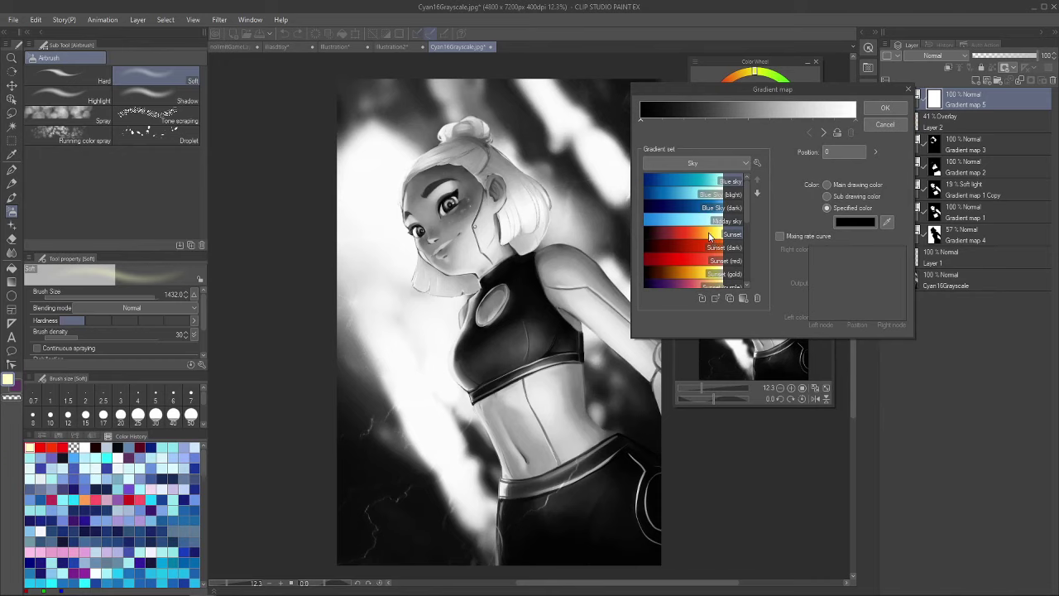
left_click(709, 236)
left_click(712, 163)
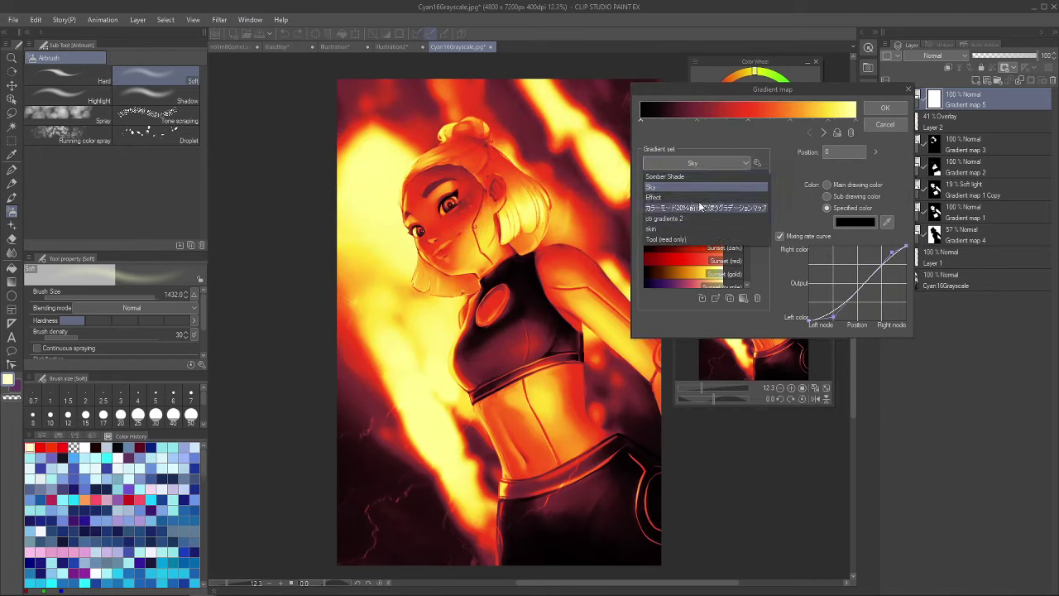
left_click(700, 207)
scroll(701, 217, "down", 2)
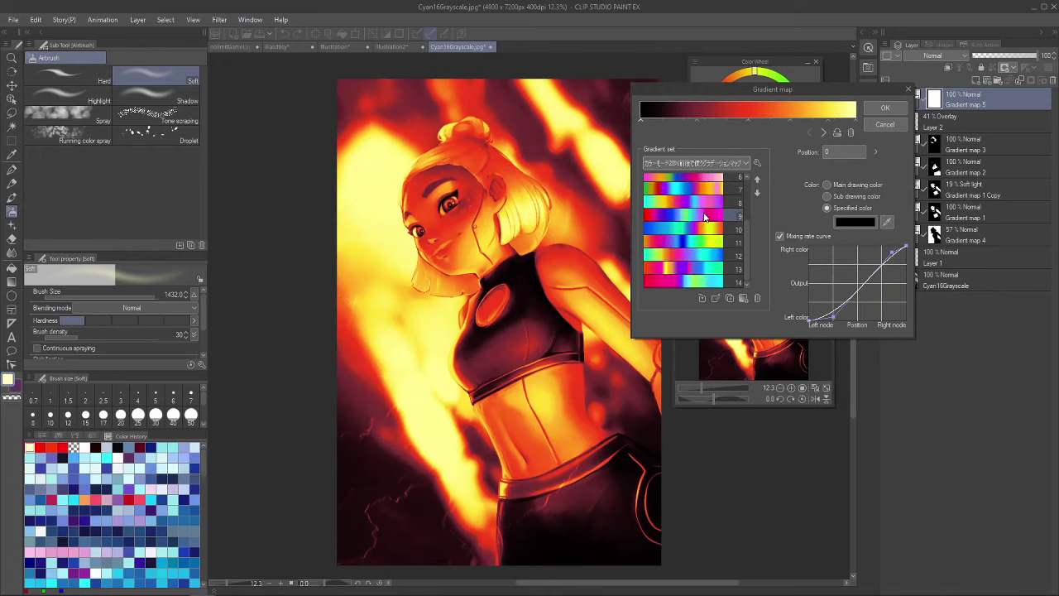
left_click(658, 281)
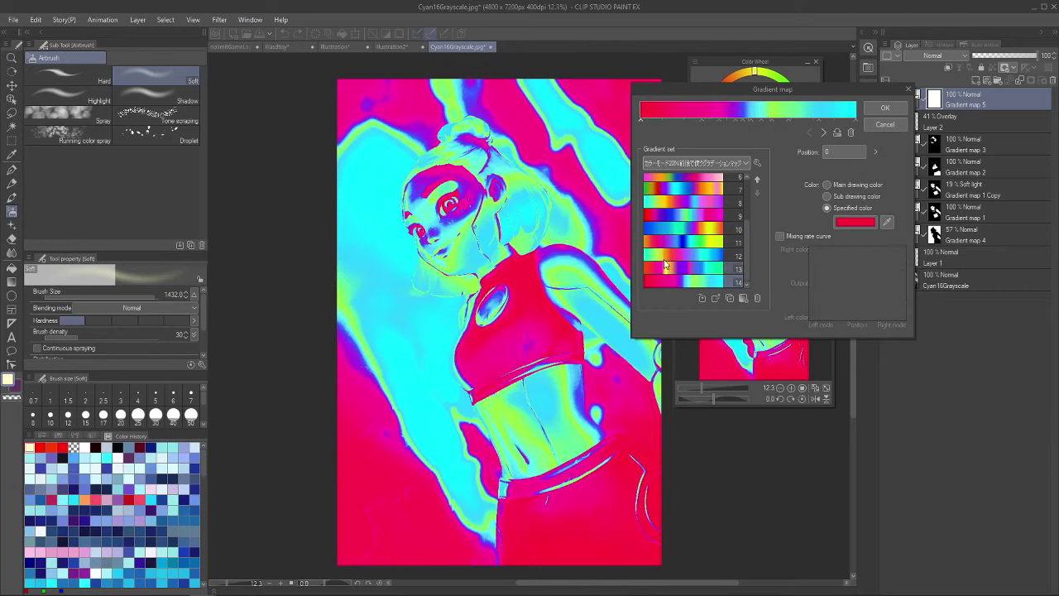
left_click(666, 255)
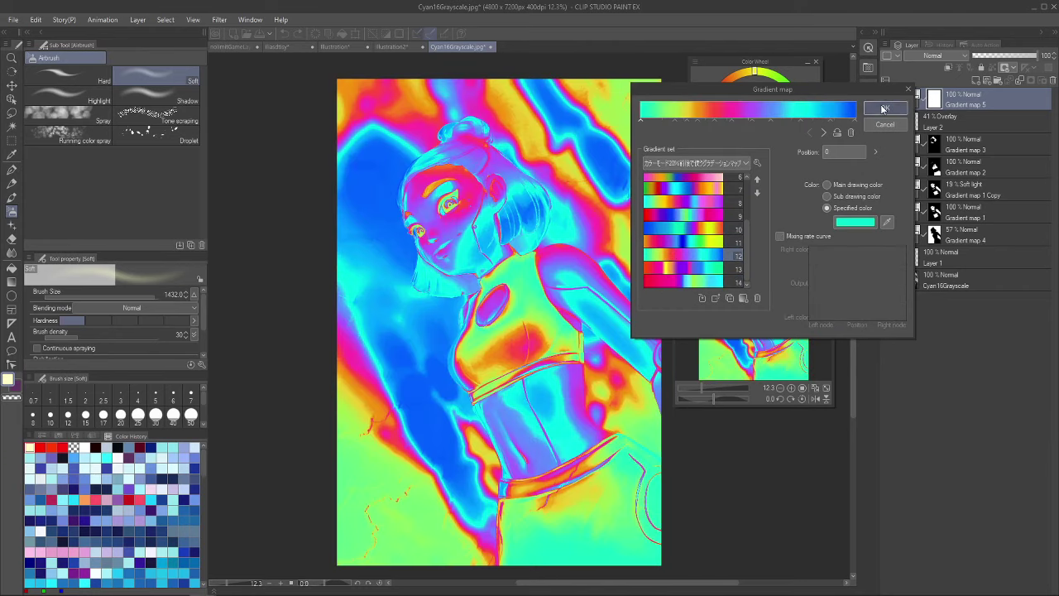
left_click(883, 110)
left_click(934, 55)
left_click(924, 207)
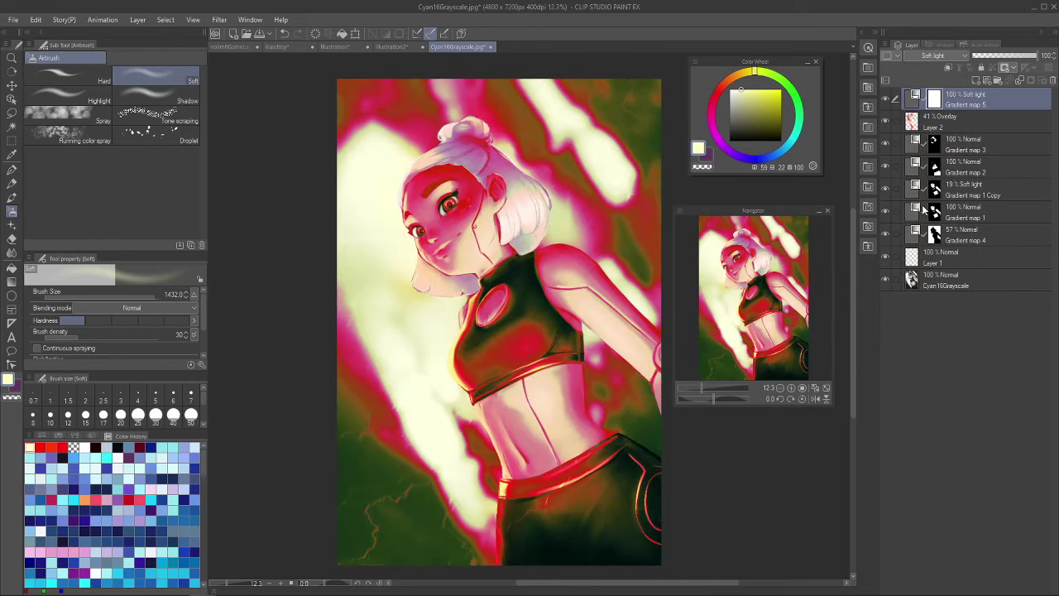
Change Gradient map 5 to gradient 2 of the Japanese-titled set and lower the layer opacity to 51%
double_click(915, 101)
left_click(710, 196)
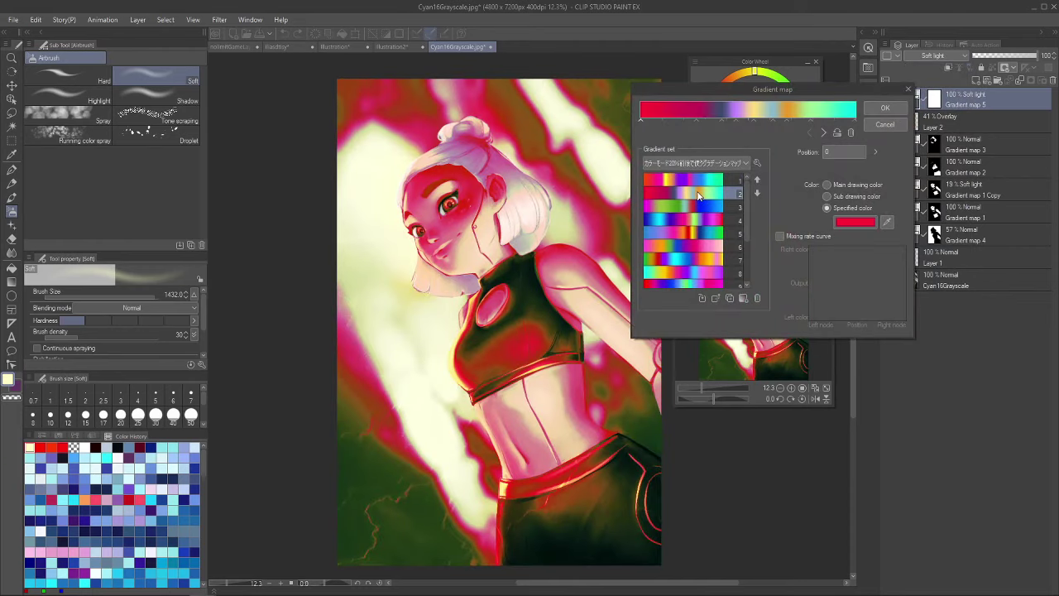
left_click(691, 220)
left_click(676, 249)
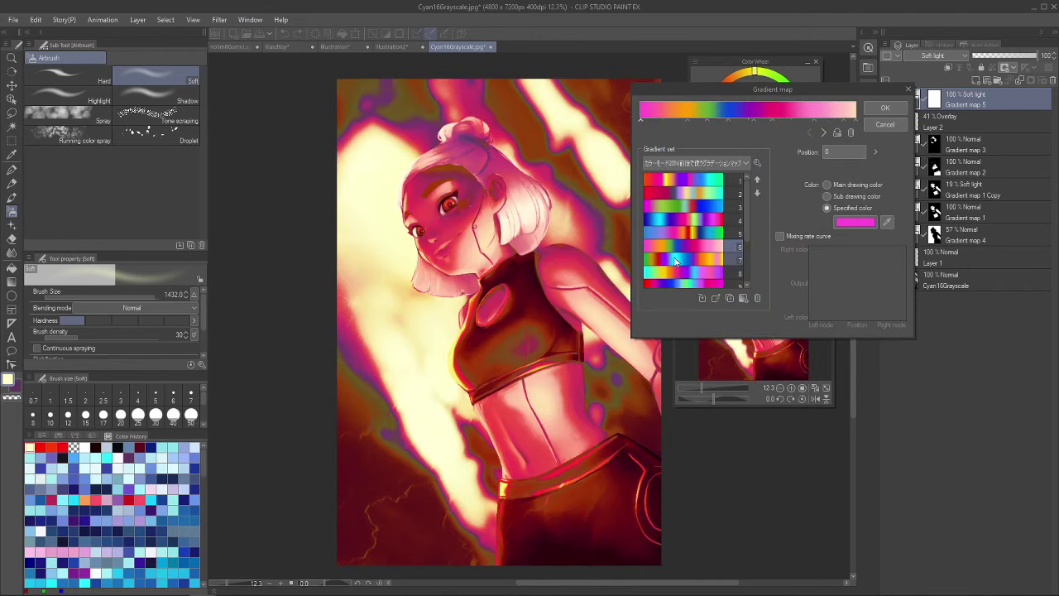
scroll(685, 262, "down", 2)
left_click(676, 280)
scroll(679, 265, "up", 3)
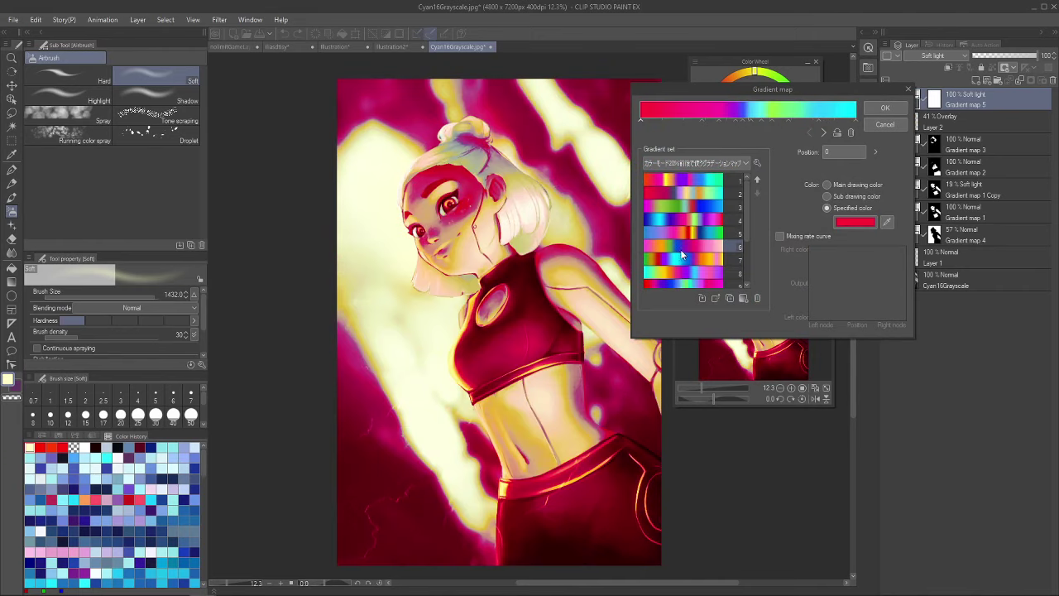
left_click(674, 180)
left_click(691, 192)
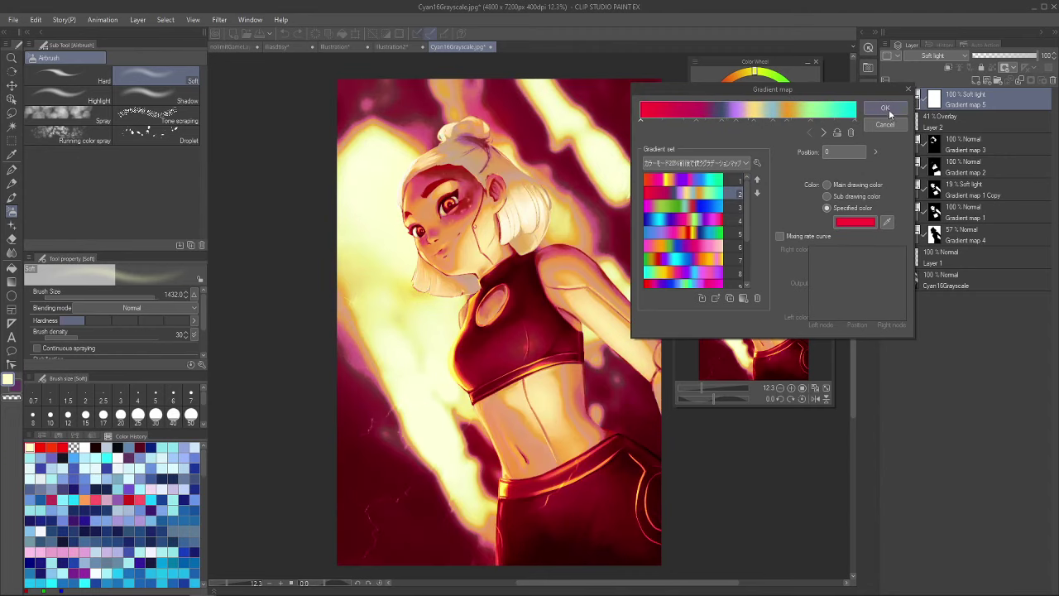
left_click(885, 108)
left_click(980, 56)
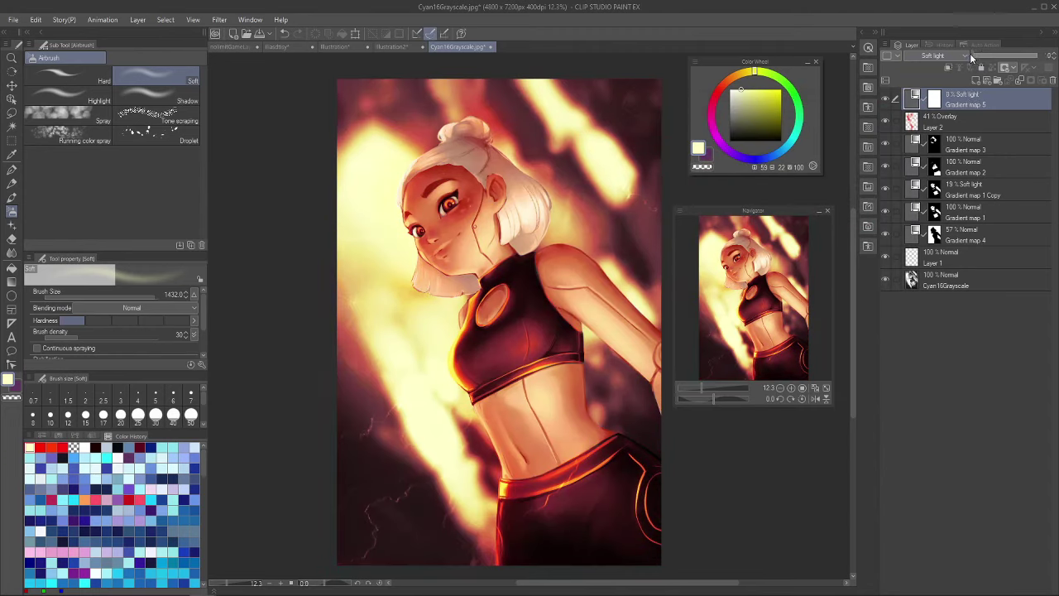
left_click_drag(977, 61, 1005, 57)
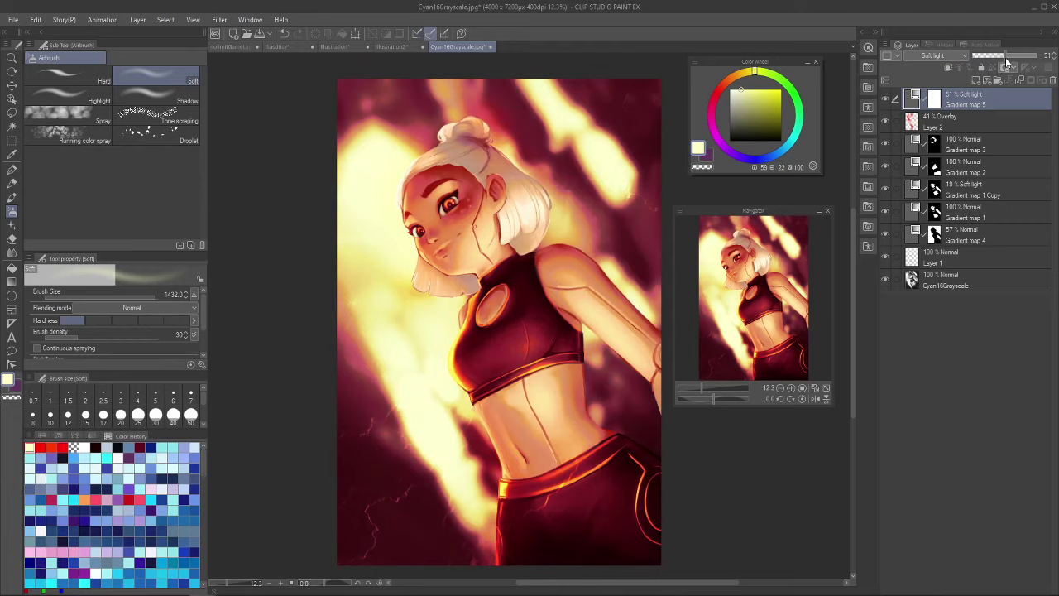
Try the Overlay, Color burn and Normal blending modes on Gradient map 5, returning it to Soft light
left_click(933, 55)
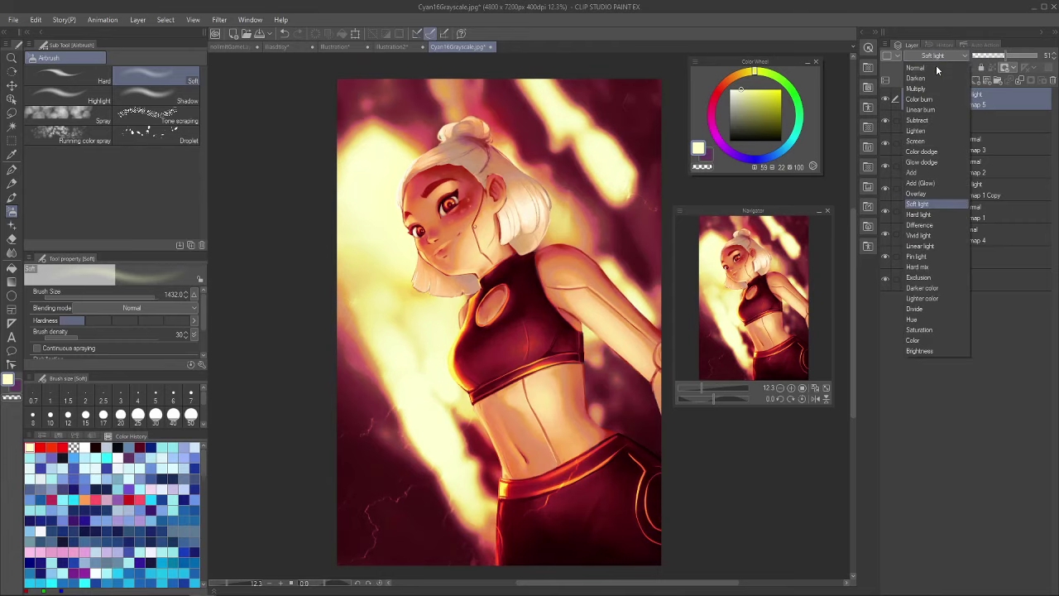
left_click(916, 193)
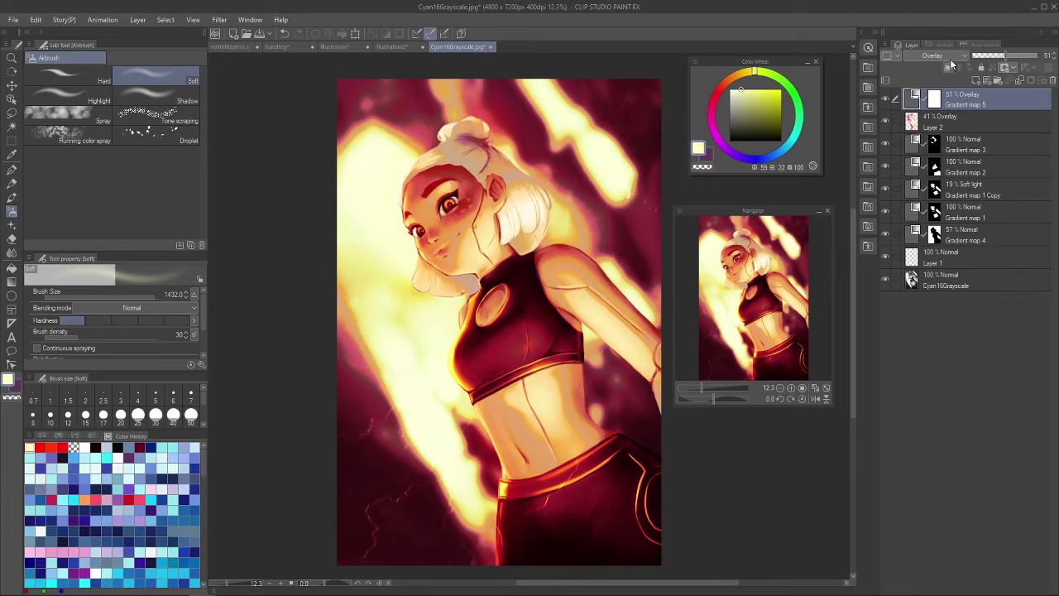
left_click(952, 57)
left_click(932, 205)
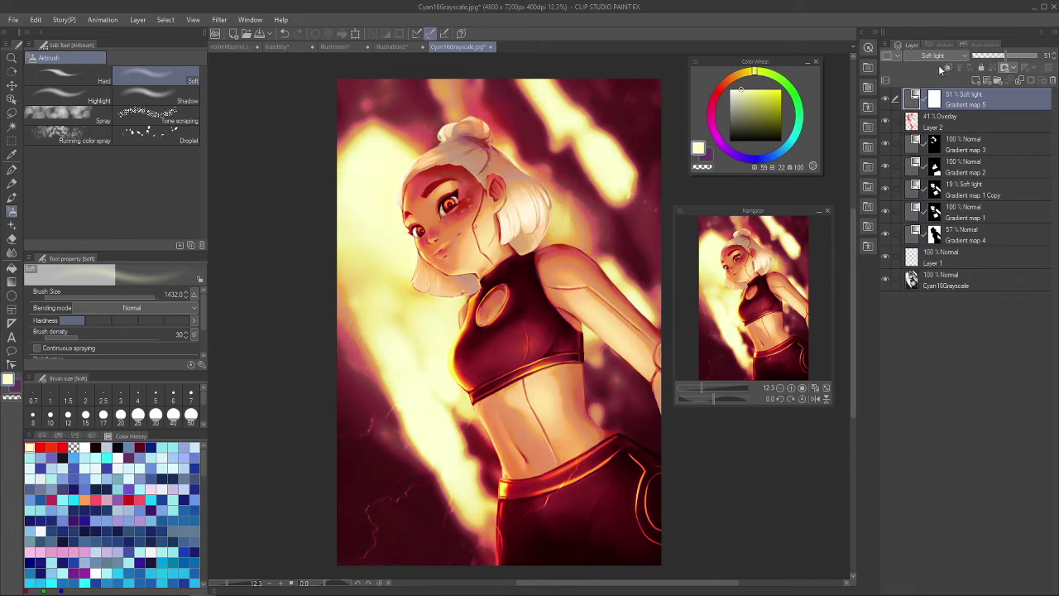
left_click(940, 53)
left_click(926, 99)
left_click(927, 56)
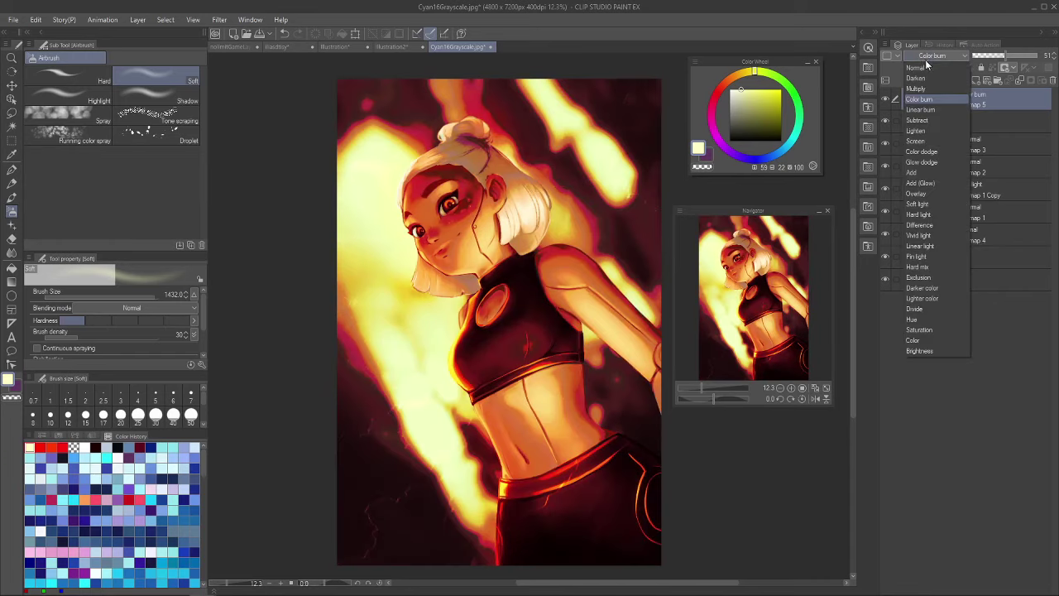
left_click(928, 70)
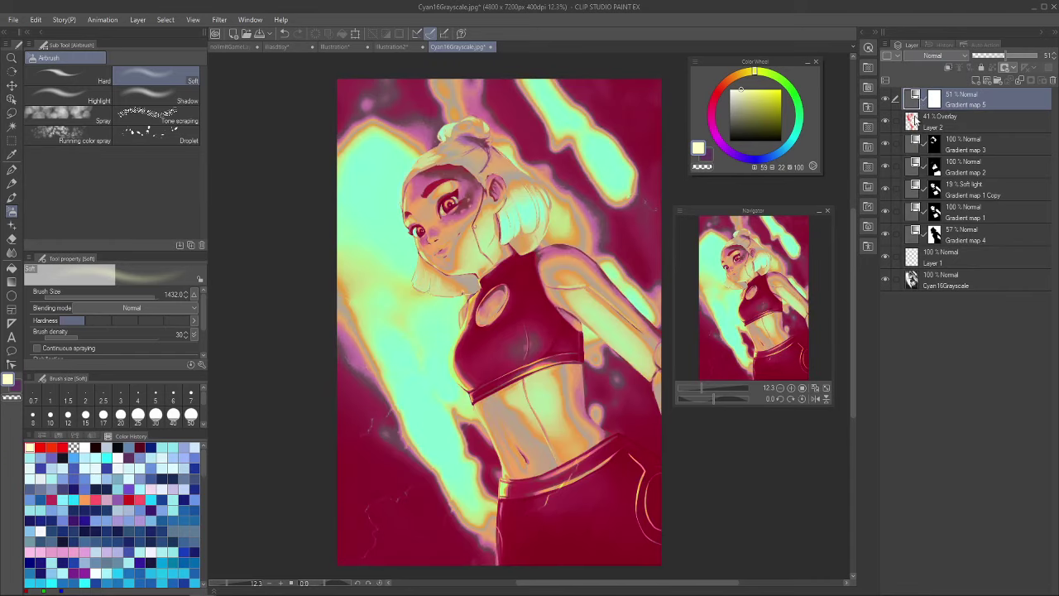
left_click(926, 55)
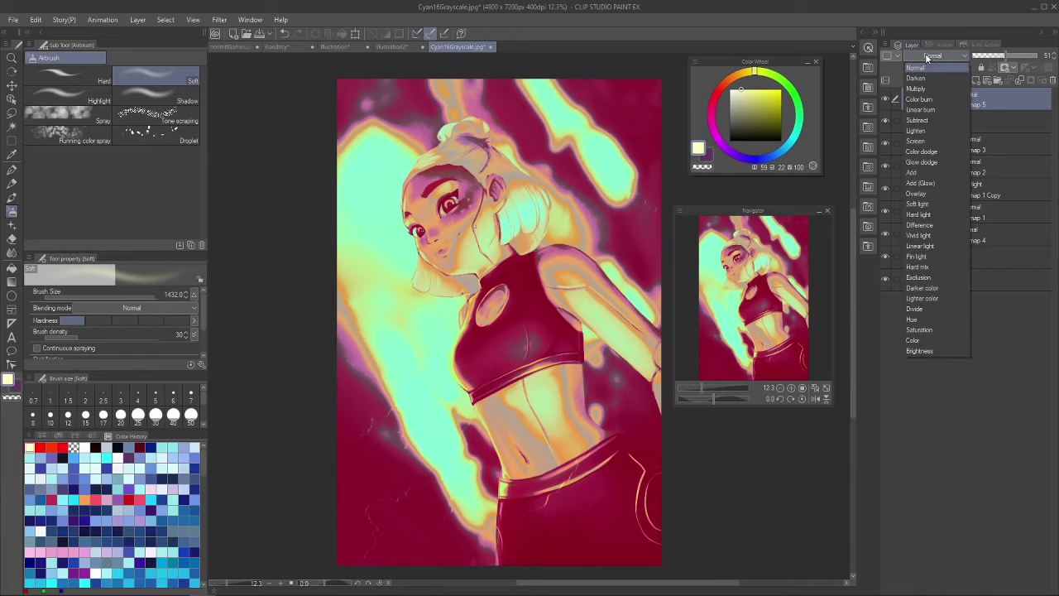
left_click(924, 205)
Replace the gradient of Gradient map 5 with the claw machine preset from the cb gradients 2 set
double_click(912, 105)
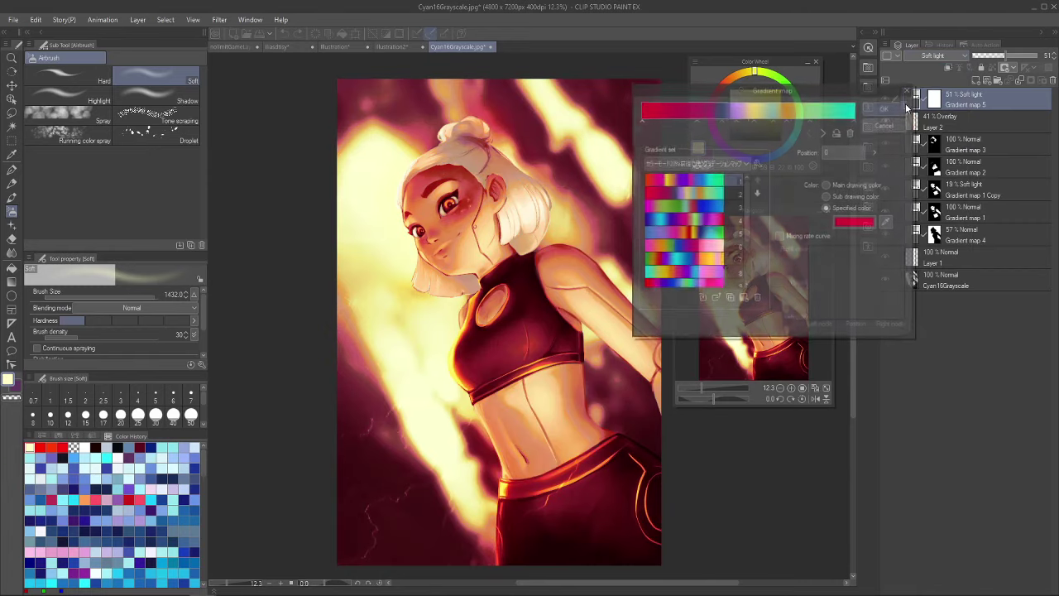
left_click(697, 163)
left_click(682, 218)
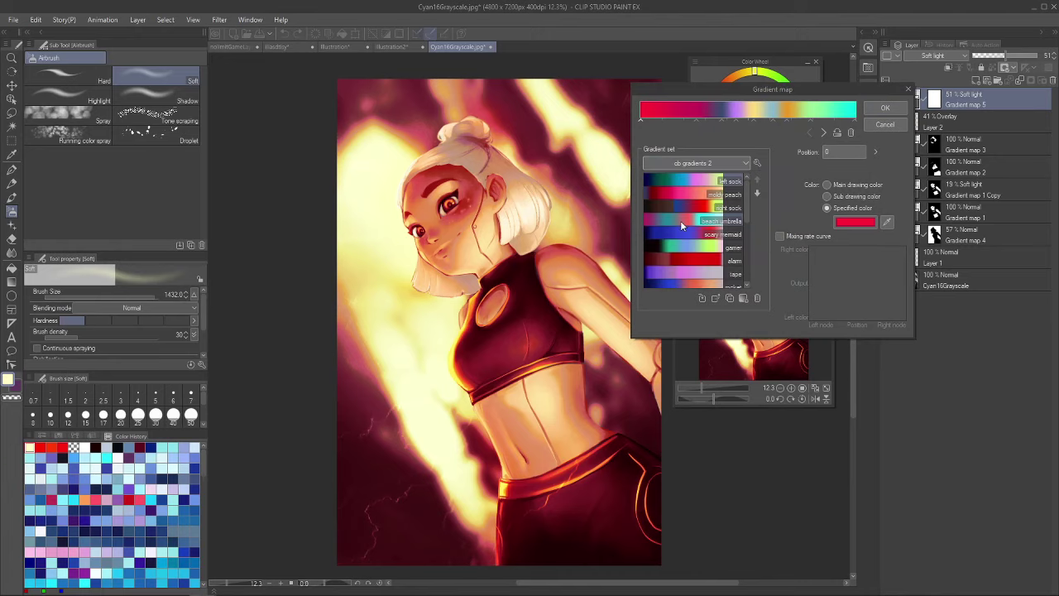
left_click(680, 220)
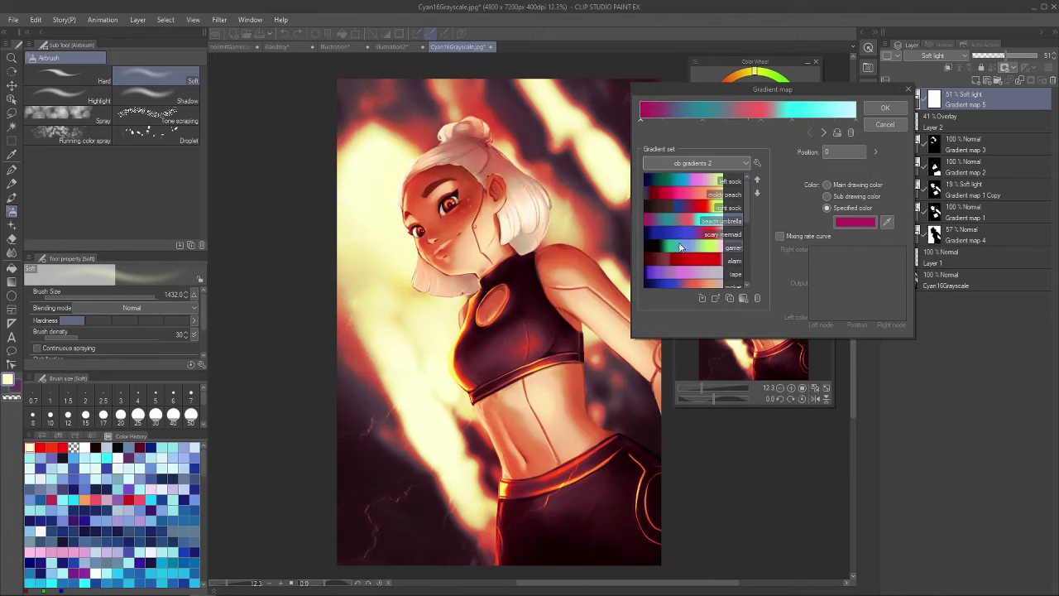
left_click(674, 246)
scroll(668, 281, "down", 3)
left_click(668, 269)
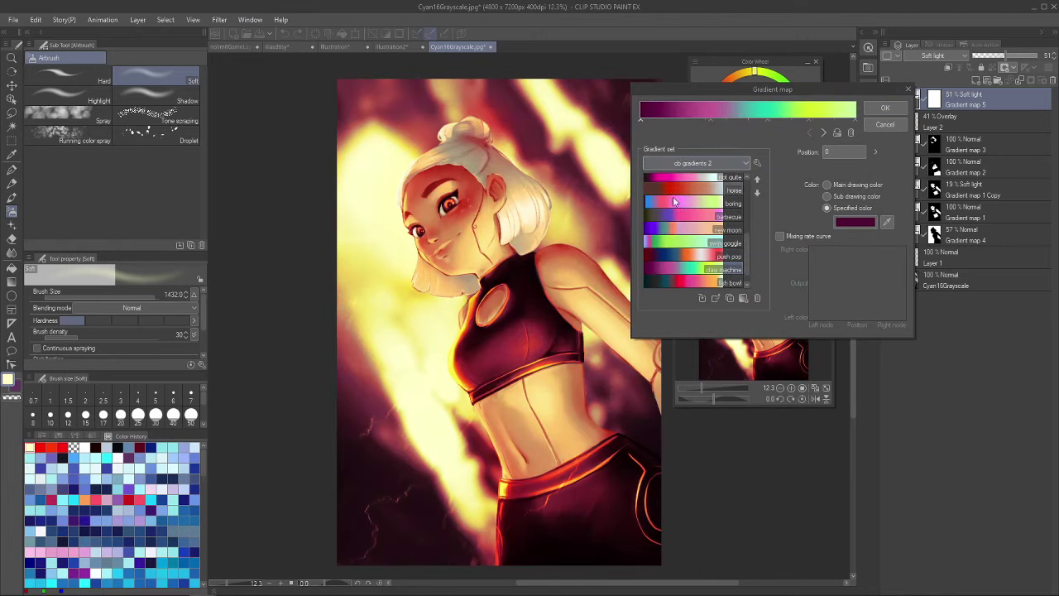
scroll(672, 208, "up", 3)
left_click(884, 107)
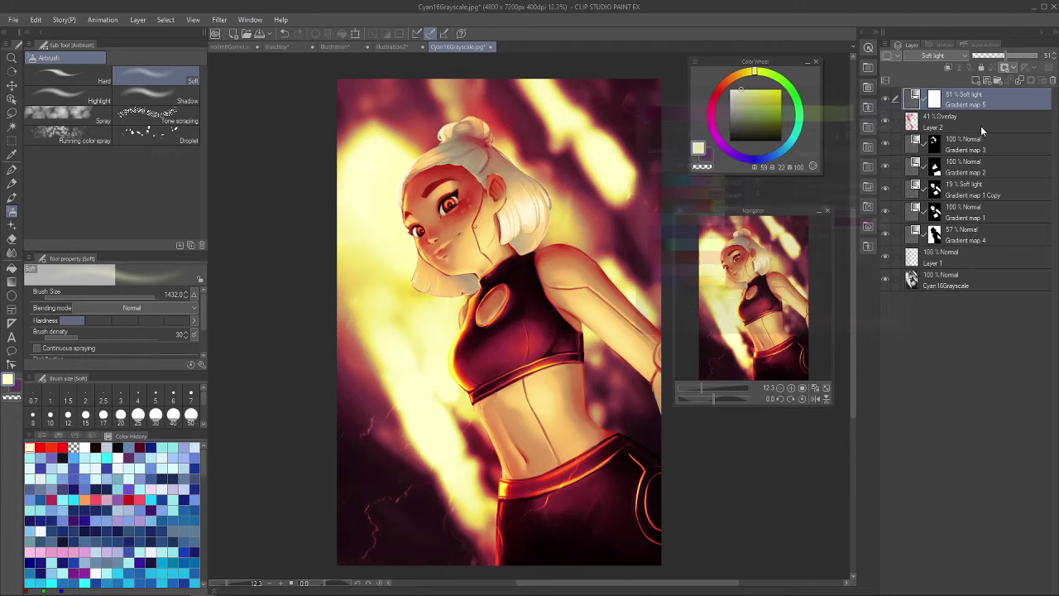
Lower the opacity of the Gradient map 5 layer to 10%
left_click_drag(995, 55, 978, 54)
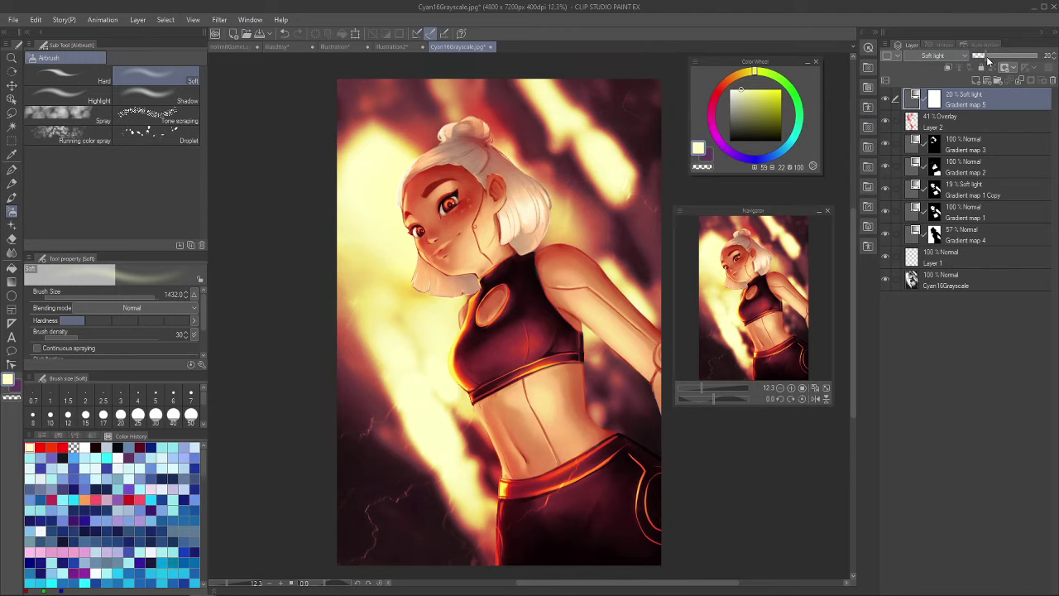
left_click_drag(986, 56, 786, 100)
mouse_move(976, 56)
left_mouse_down()
mouse_move(992, 60)
mouse_move(978, 60)
left_mouse_up()
Switch Gradient map 5 to a gradient from the Somber Shade set and raise the layer opacity to 44%
double_click(912, 98)
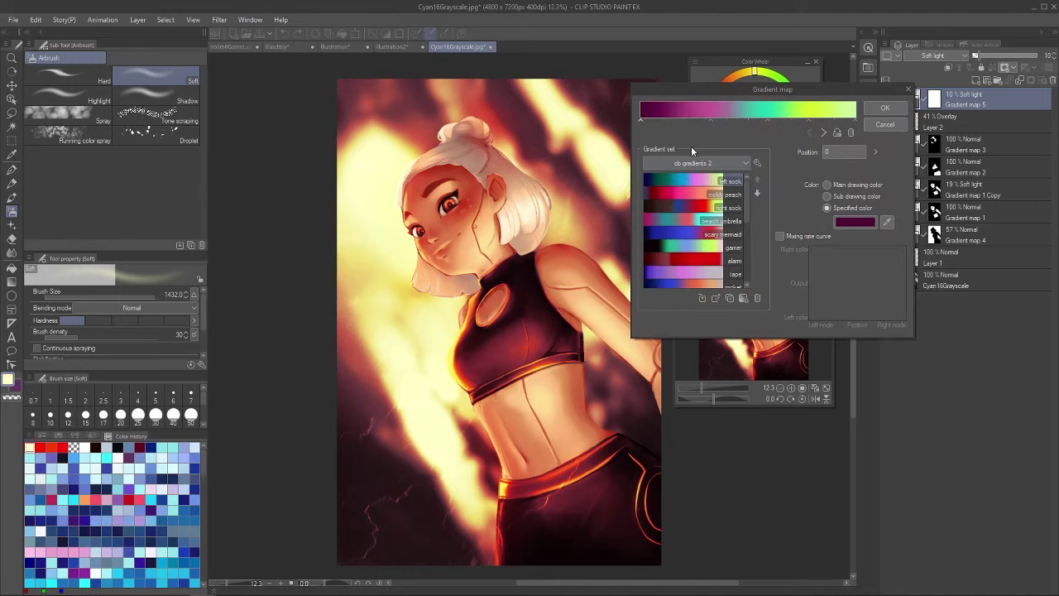
double_click(689, 221)
double_click(683, 212)
double_click(685, 236)
scroll(687, 251, "down", 2)
scroll(687, 248, "down", 2)
left_click(696, 163)
left_click(682, 195)
double_click(671, 194)
double_click(662, 210)
left_click(885, 108)
left_click_drag(983, 56, 1000, 55)
Try several Somber Shade gradients on Gradient map 5, including the yellow and green variants
double_click(911, 100)
double_click(696, 182)
double_click(687, 195)
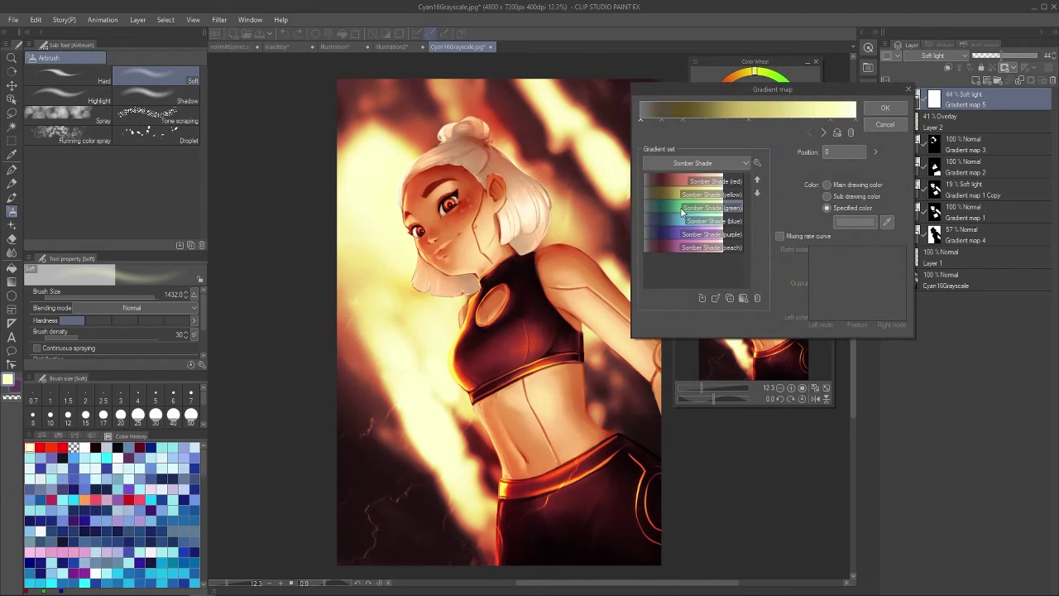
double_click(682, 208)
double_click(677, 235)
Try the Drawing color and Drawing color to solid color gradients from the Effect set on Gradient map 5
left_click(693, 163)
left_click(682, 187)
double_click(681, 183)
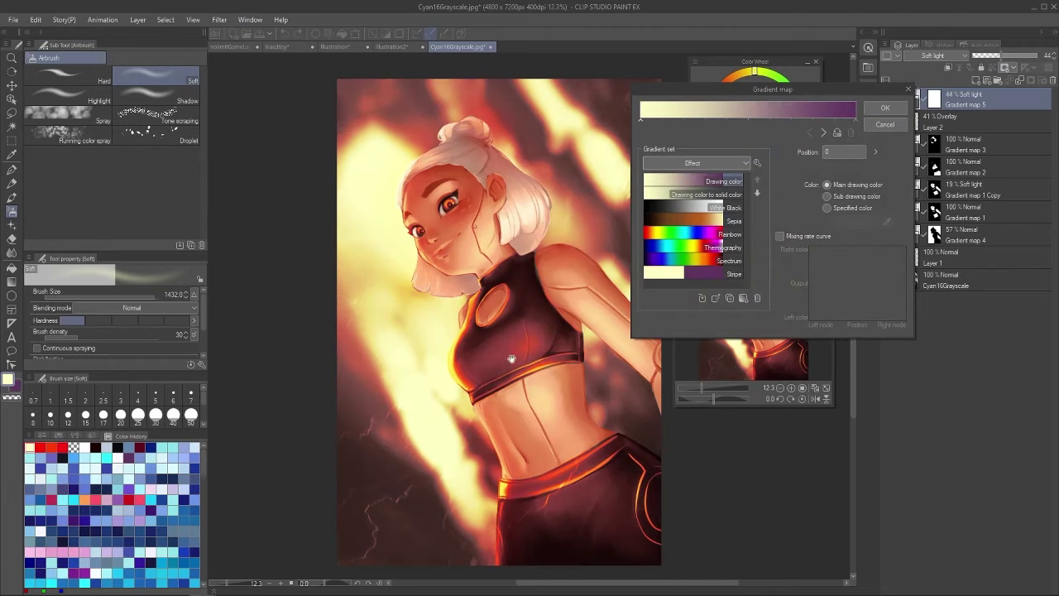
double_click(693, 195)
double_click(696, 207)
double_click(690, 192)
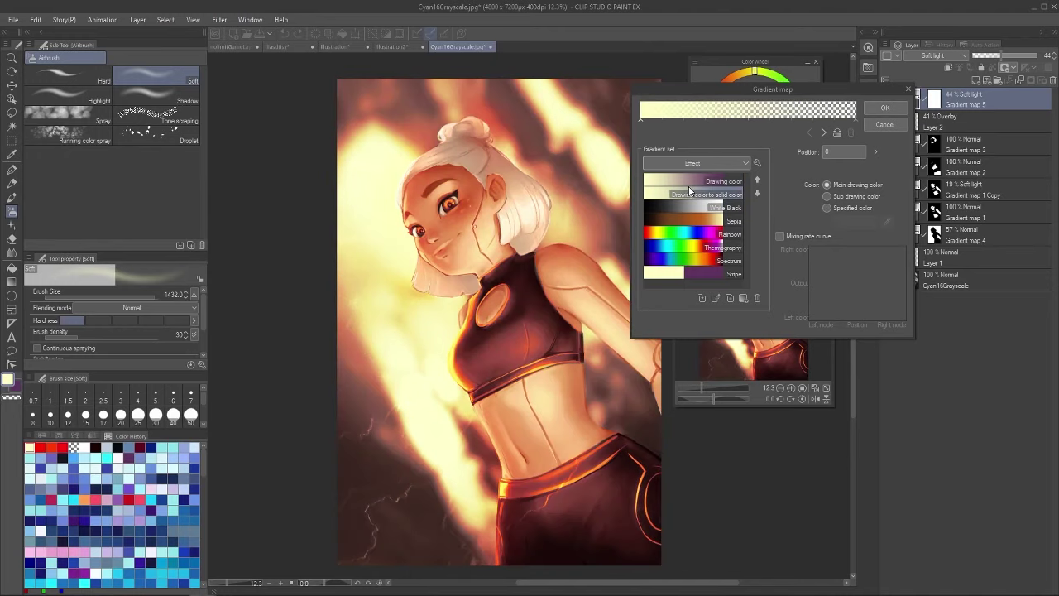
Try gradients from the Tool (read only) set on Gradient map 5, including Gradient erase
left_click(693, 163)
left_click(672, 239)
scroll(683, 233, "down", 2)
double_click(686, 229)
double_click(685, 243)
double_click(681, 272)
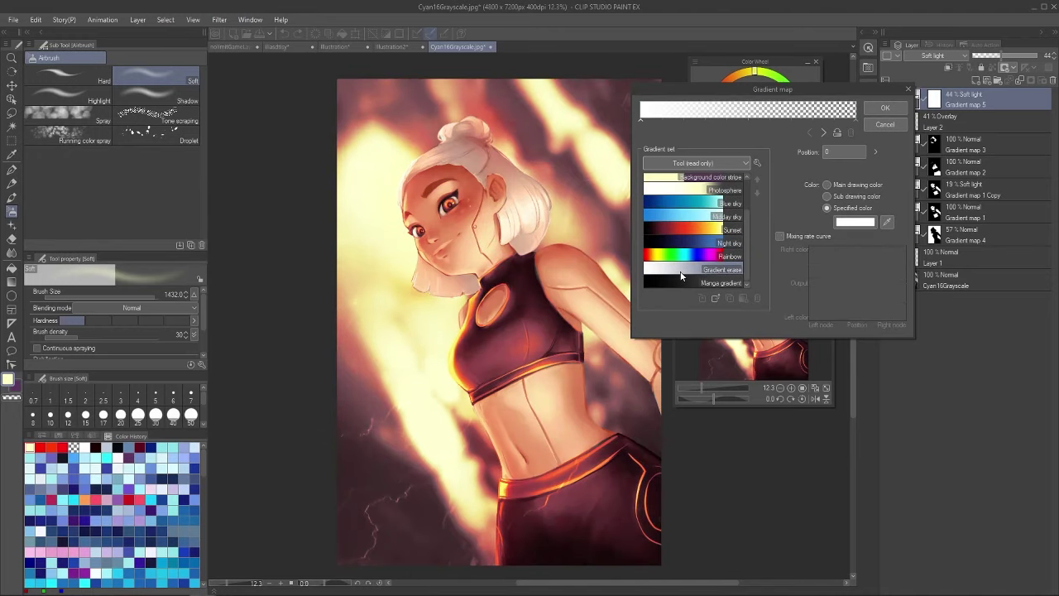
Try gradient 13 of the Japanese-titled set on Gradient map 5
left_click(679, 162)
left_click(676, 208)
double_click(671, 266)
Try several gradients from the cb gradients 2 set on Gradient map 5, including push pop
left_click(682, 163)
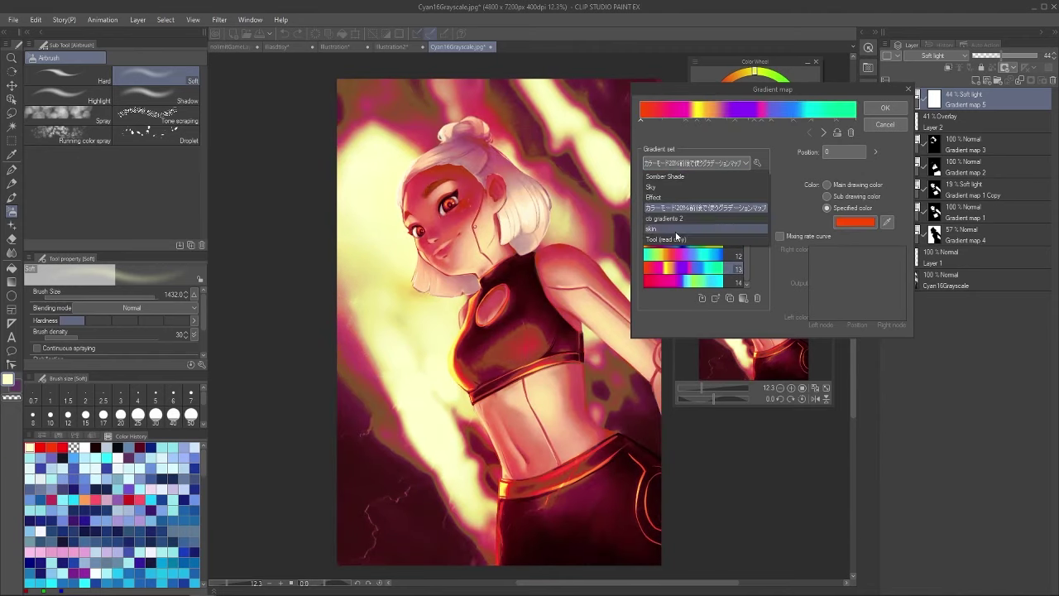
left_click(676, 220)
scroll(678, 236, "down", 2)
double_click(677, 243)
left_click(675, 260)
scroll(676, 261, "down", 2)
left_click(685, 277)
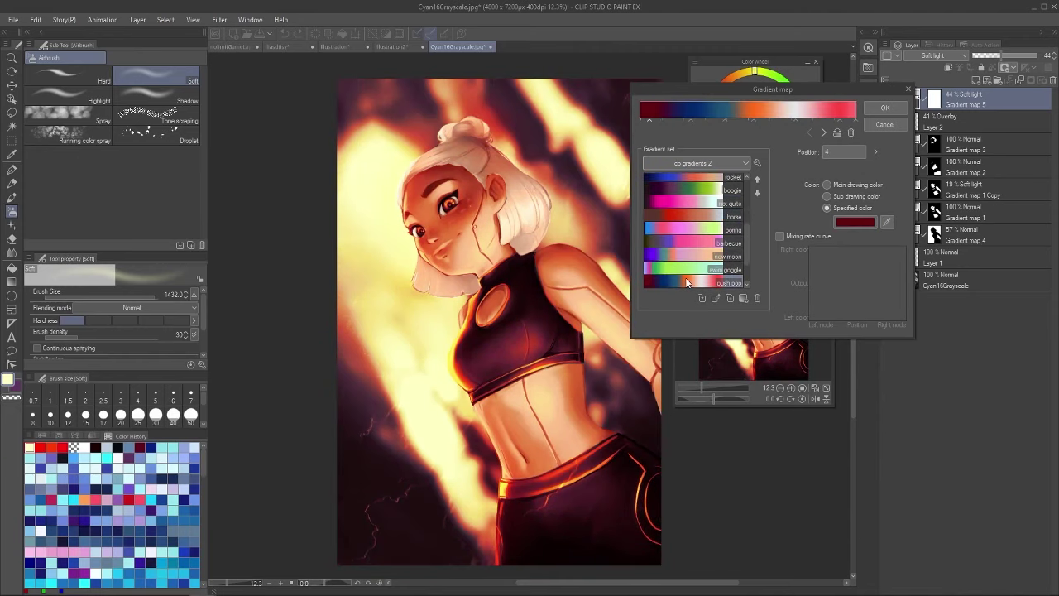
scroll(690, 281, "up", 2)
double_click(687, 236)
double_click(686, 190)
Return to the Somber Shade set and try the Somber Shade (green) gradient among others on Gradient map 5
left_click(683, 164)
left_click(675, 176)
double_click(674, 206)
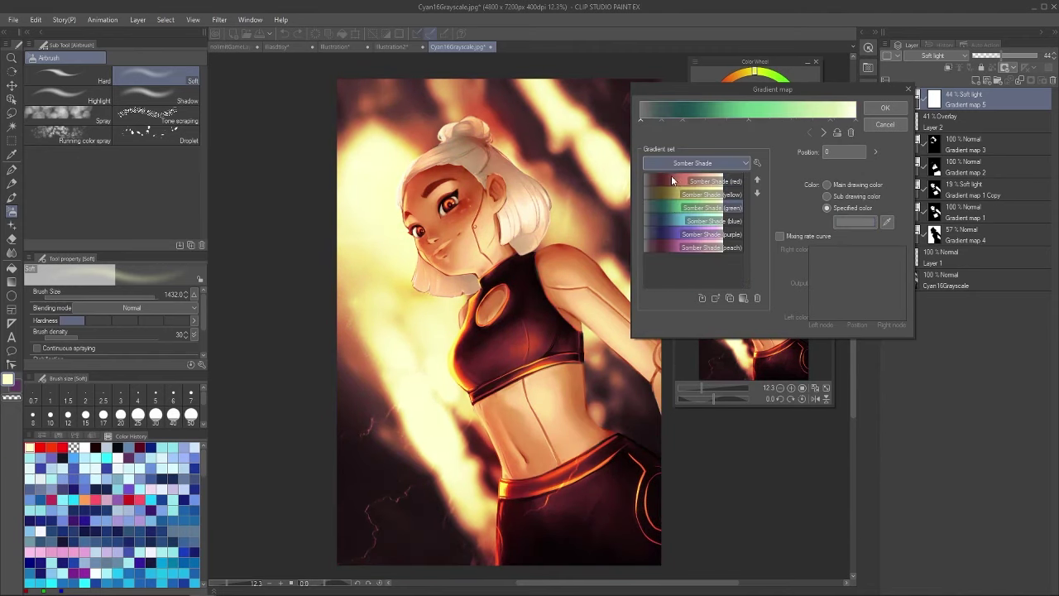
double_click(678, 231)
Try several gradients from the Sky set on Gradient map 5, including Sunset (red)
left_click(684, 164)
left_click(680, 188)
double_click(689, 207)
double_click(685, 244)
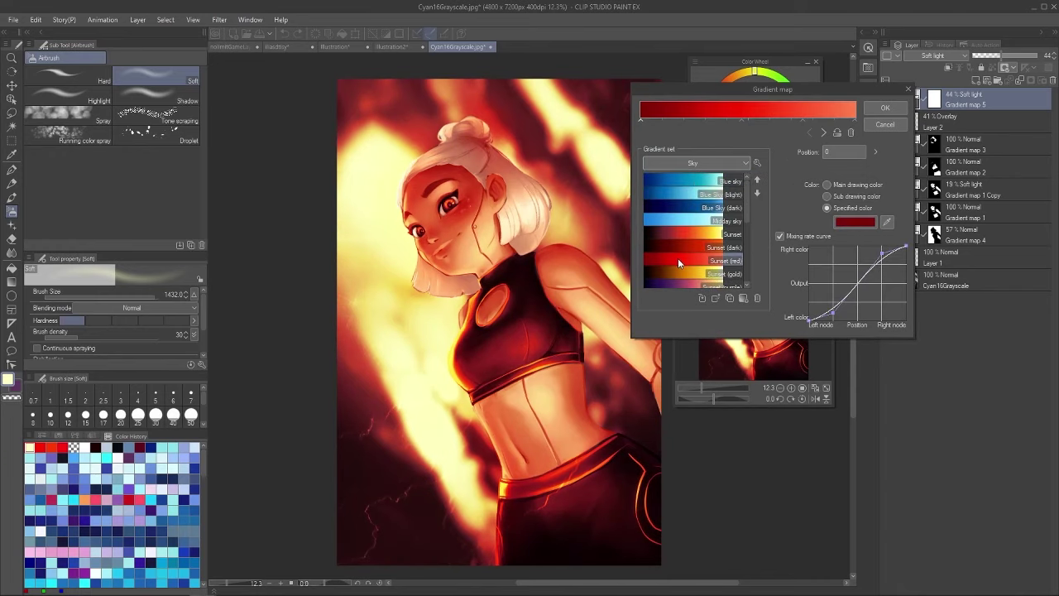
double_click(678, 260)
scroll(684, 257, "down", 3)
left_click(688, 270)
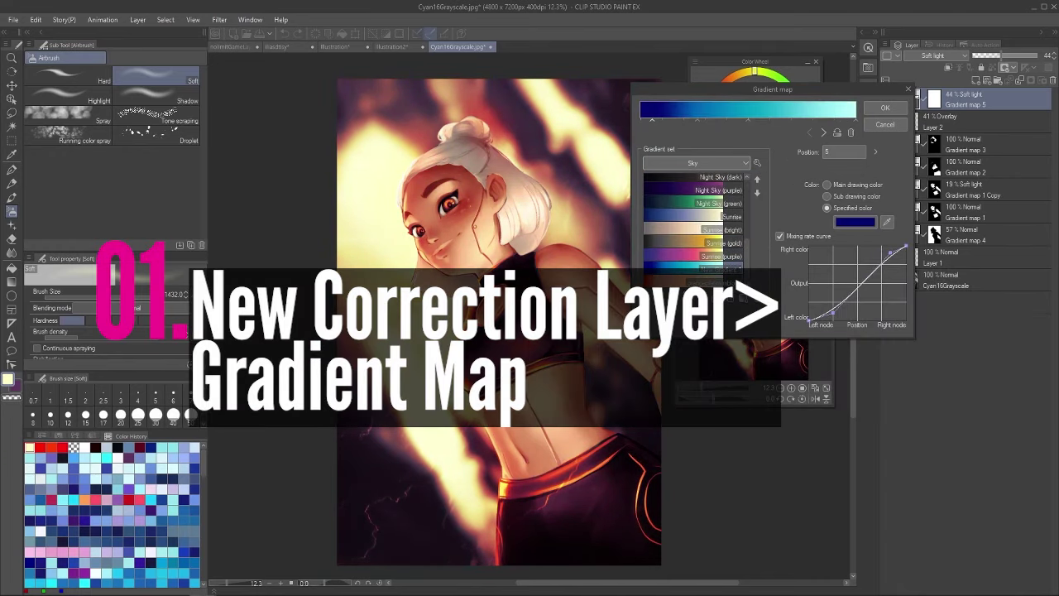
double_click(686, 282)
Apply a cream-to-purple drawing color gradient from the Effect set to Gradient map 5
left_click(673, 164)
left_click(680, 176)
left_click(668, 163)
left_click(671, 176)
double_click(673, 182)
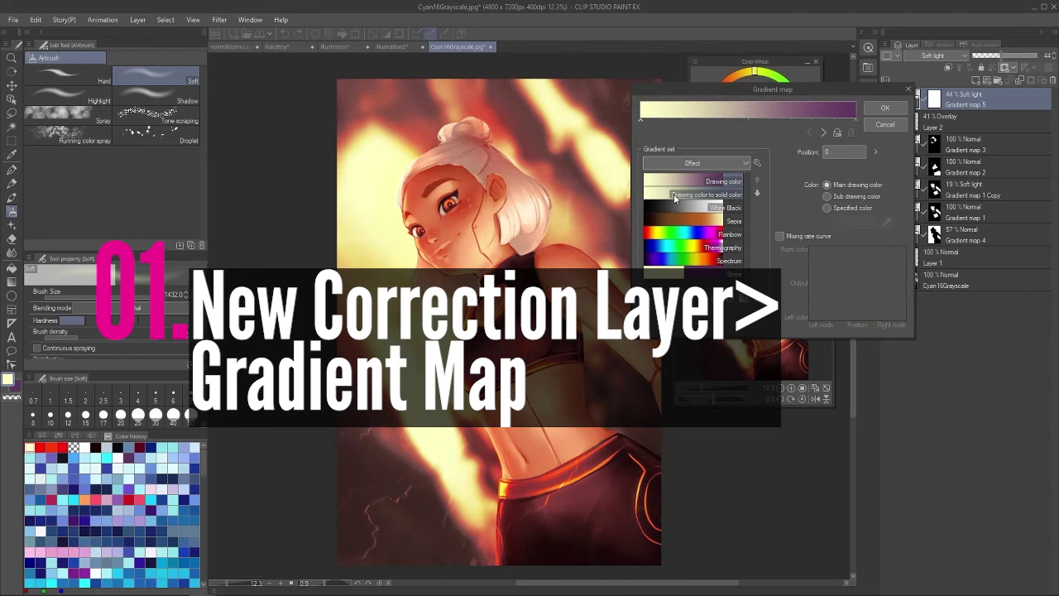
left_click(884, 108)
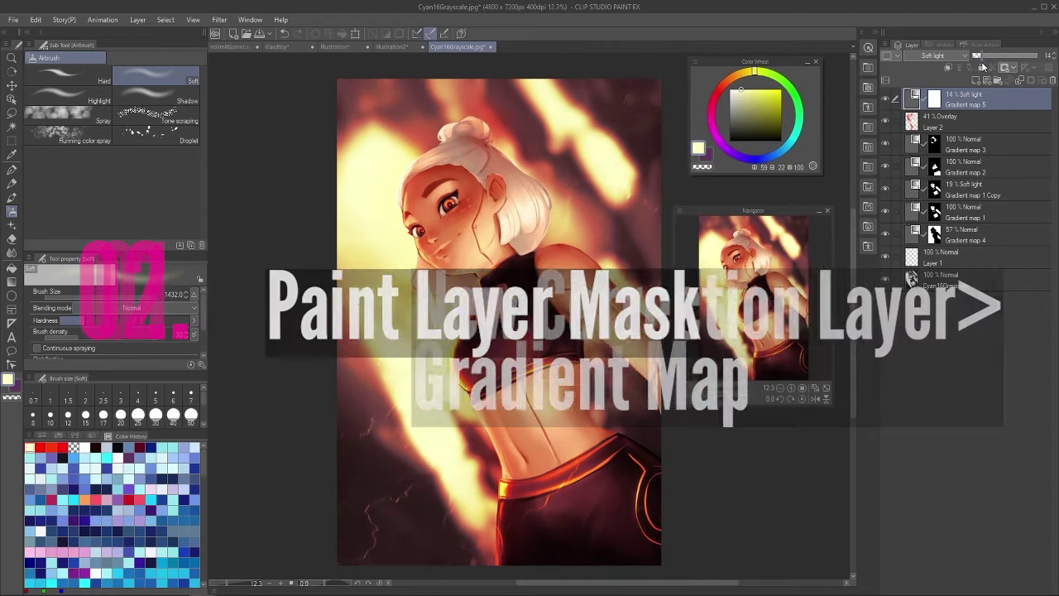
Set the opacity of Gradient map 5 to 8% and of Gradient map 3 to 81%
left_click_drag(982, 65, 1024, 57)
left_click(885, 144)
left_click(885, 144)
left_click(976, 146)
Set the opacity of Gradient map 1 Copy to 9% and of Gradient map 4 to 51%
left_click(976, 168)
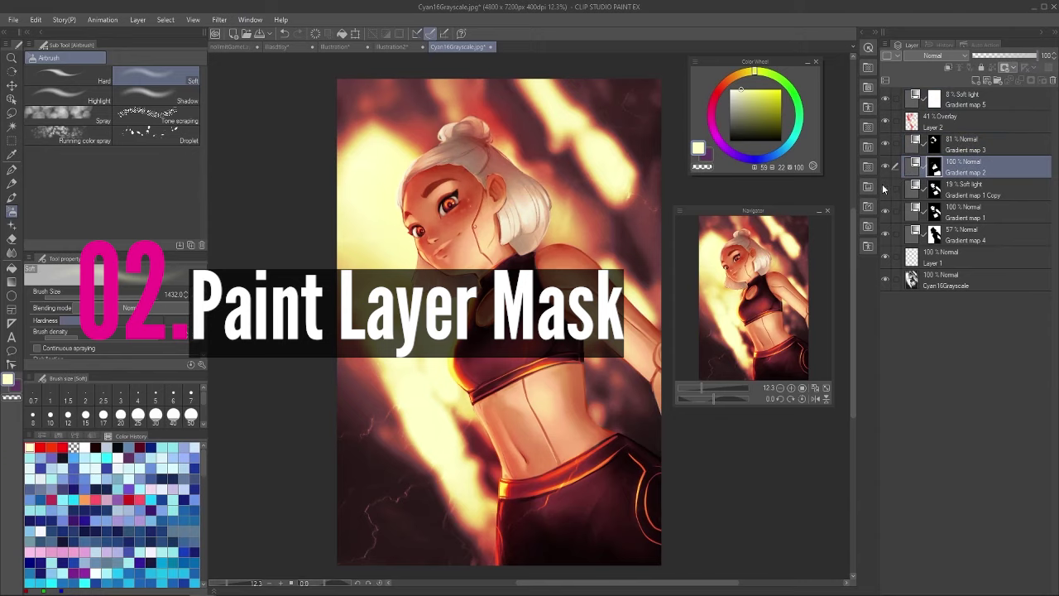
left_click(964, 189)
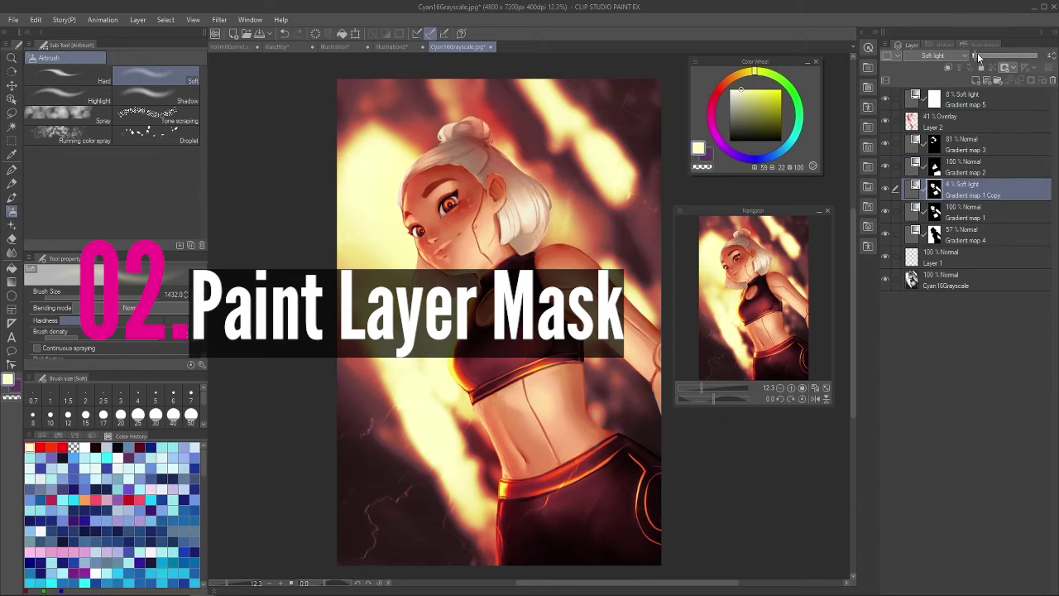
left_click_drag(977, 56, 1005, 52)
left_click(964, 235)
left_click(885, 234)
left_click(885, 234)
Add a Brightness/Contrast correction layer with brightness -10 and contrast 8, and place it beneath Gradient map 5
left_click(964, 100)
left_click(137, 19)
mouse_move(182, 59)
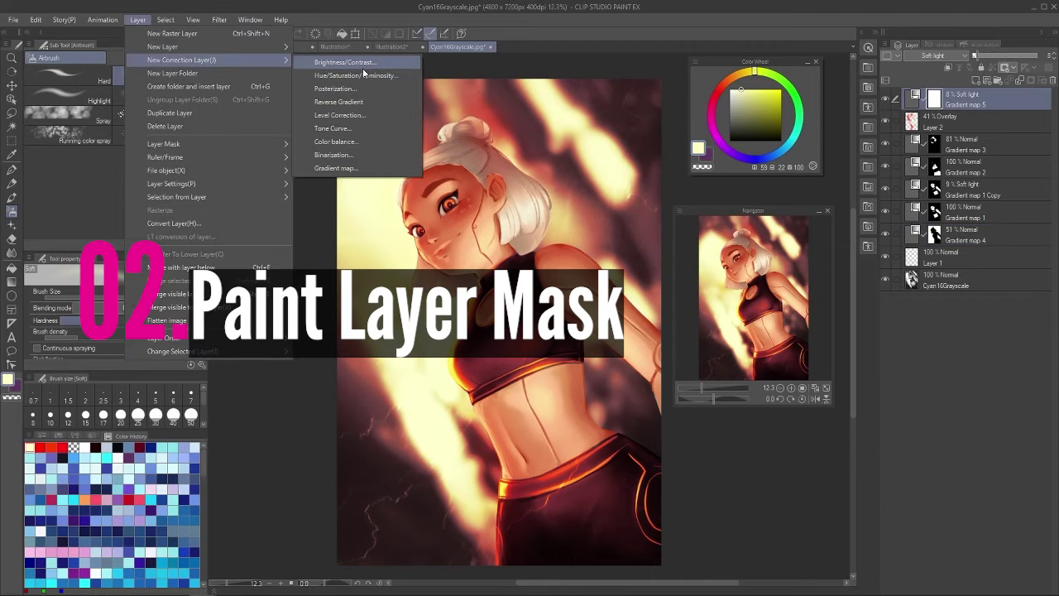
left_click(357, 62)
left_click(818, 331)
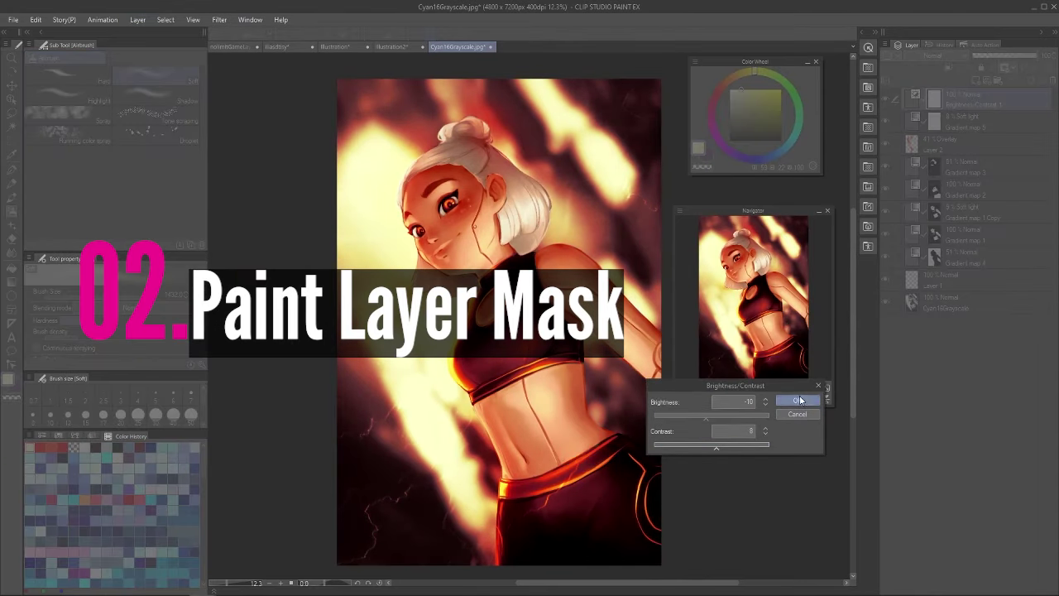
left_click(885, 100)
left_click_drag(964, 100, 957, 136)
Hide the Brightness/Contrast layer, compare the painting with and without Gradient map 5, and set that layer's opacity to 14%
left_click(966, 101)
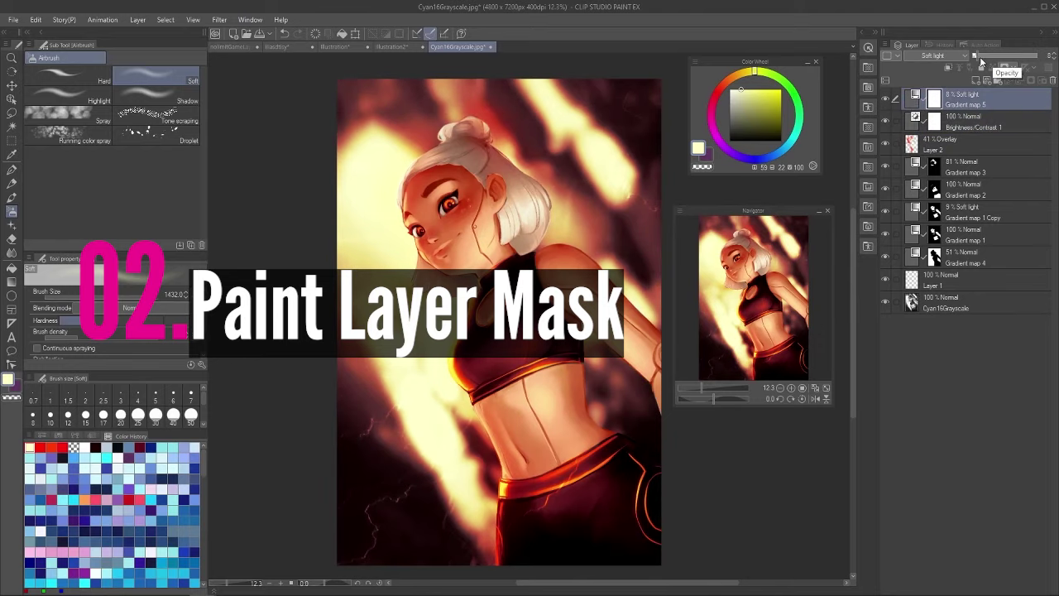
left_click(991, 56)
left_click(884, 100)
left_click(885, 100)
left_click(884, 124)
left_click(886, 100)
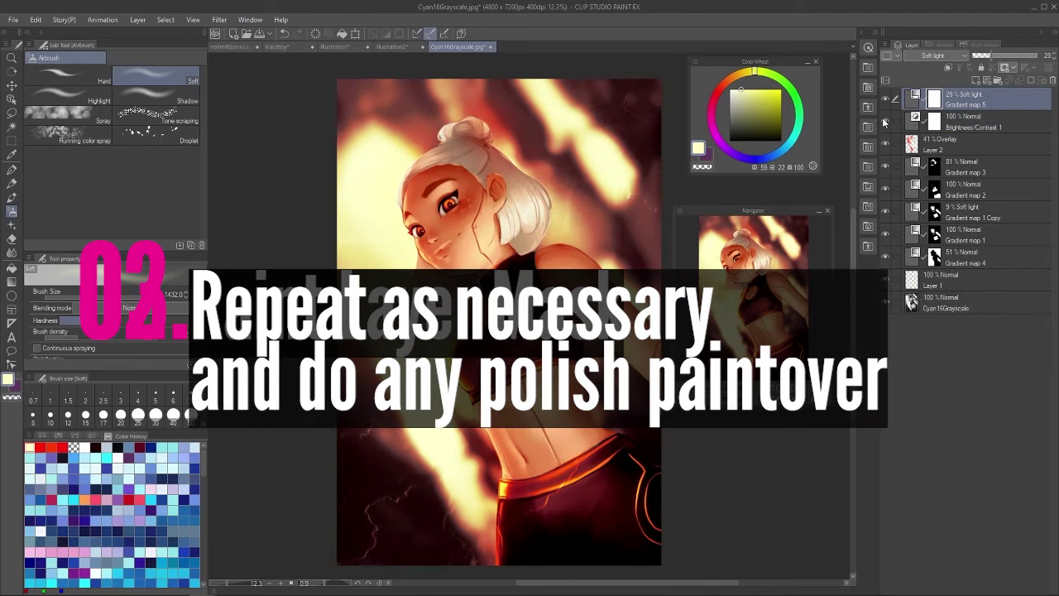
left_click(886, 100)
left_click(886, 100)
left_click(886, 100)
left_click(977, 55)
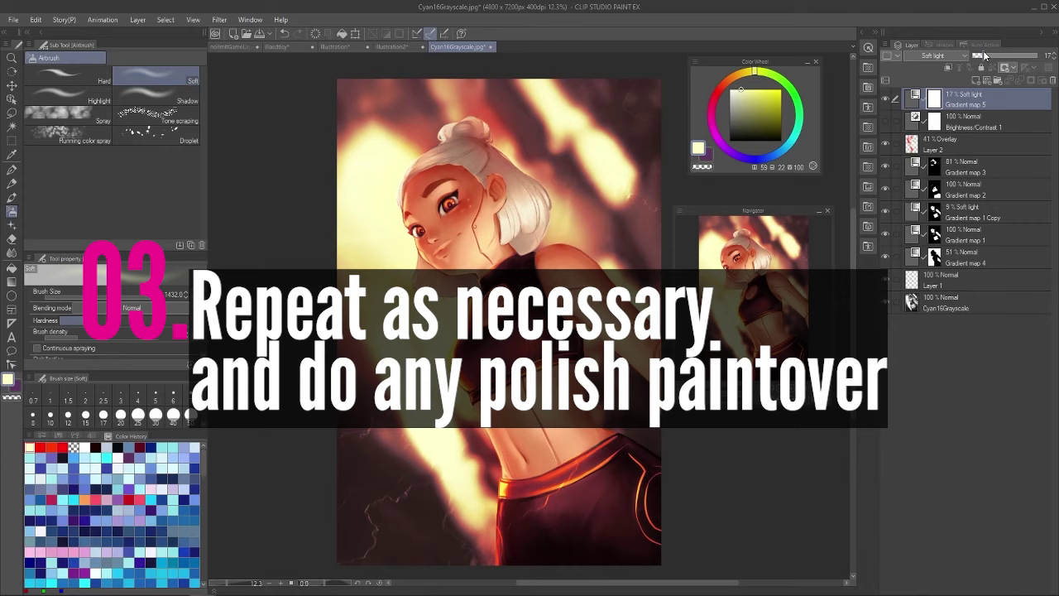
Add a Glow dodge layer above Layer 2 and airbrush red accents around the character's eye
left_click(955, 146)
left_click(976, 80)
left_click(948, 57)
left_click(921, 163)
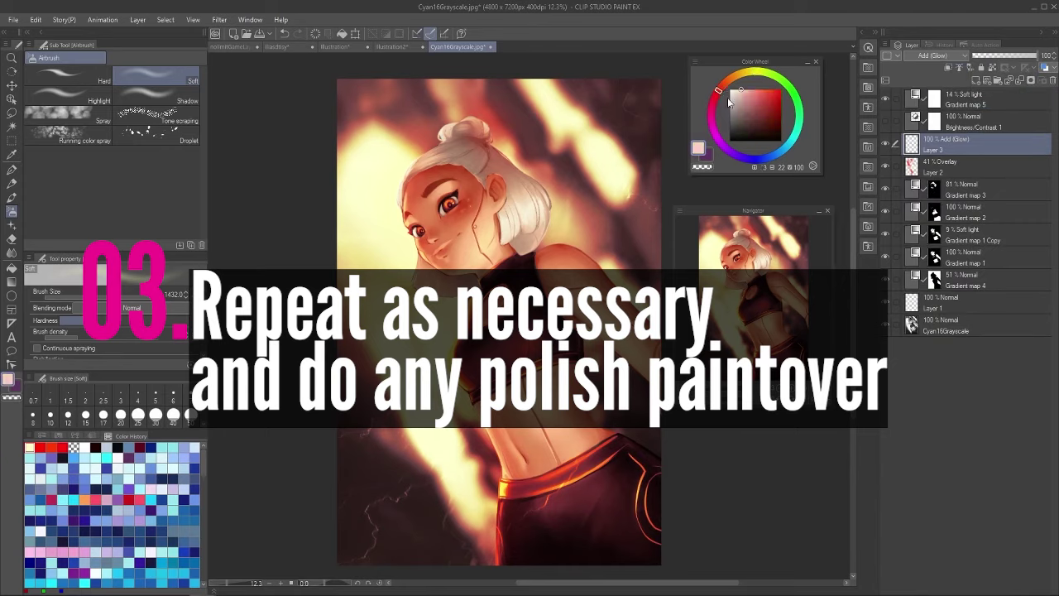
left_click_drag(407, 226, 407, 220)
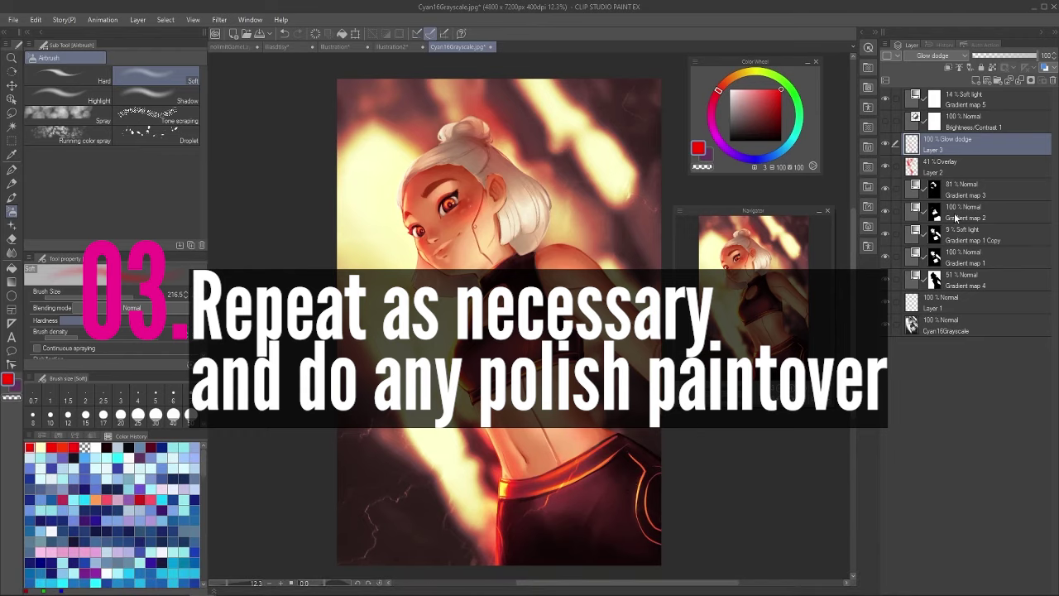
Paint the eyebrow area of the Gradient map 3 mask in white with the Watercolor brush
left_click(934, 189)
key("p")
key("b")
left_click(68, 115)
left_click(730, 90)
left_click_drag(426, 194, 429, 190)
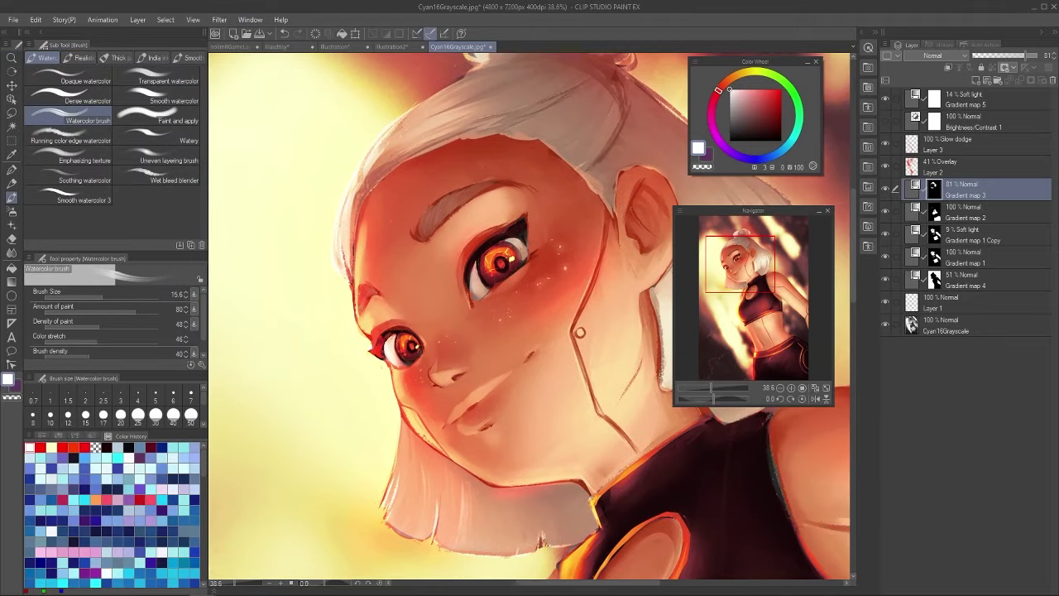
Touch up the Gradient map 1 mask around the eyes with transparent color, and return to the Gradient map 3 mask
left_click(962, 215)
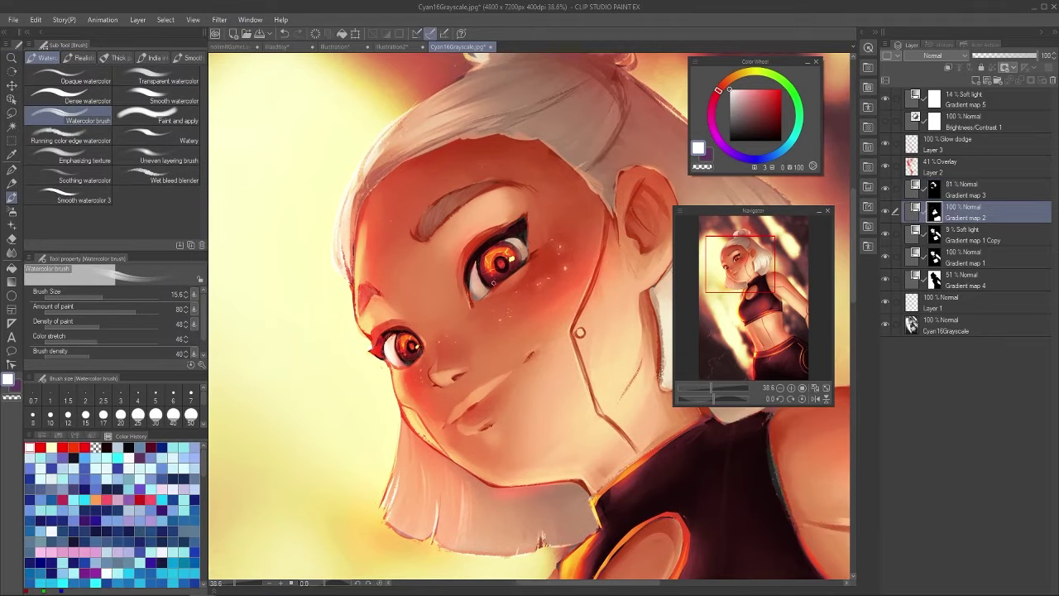
left_click(945, 257)
key("c")
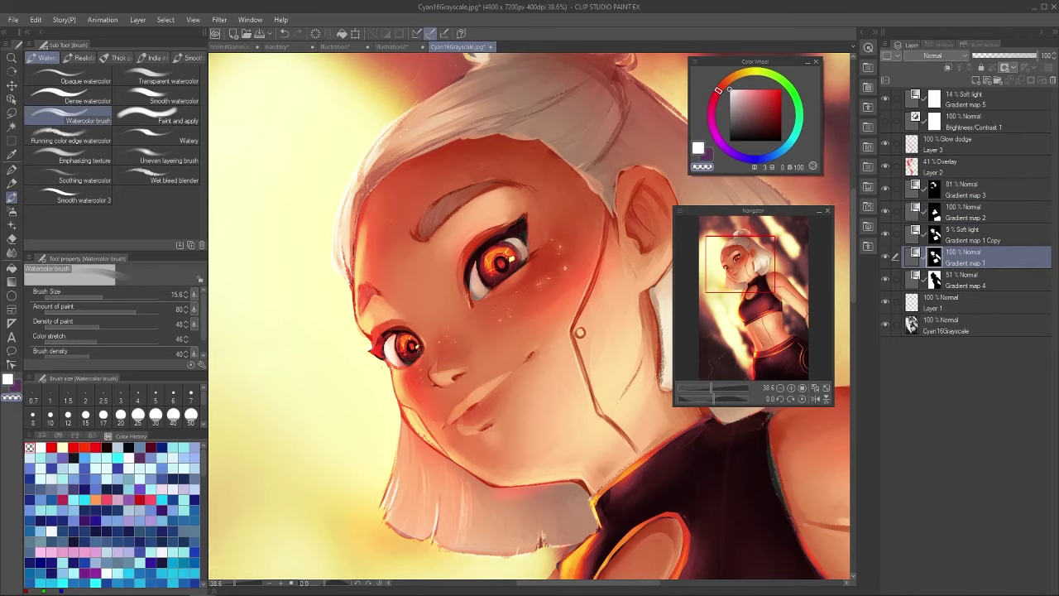
key("c")
left_click(943, 235)
left_click(943, 189)
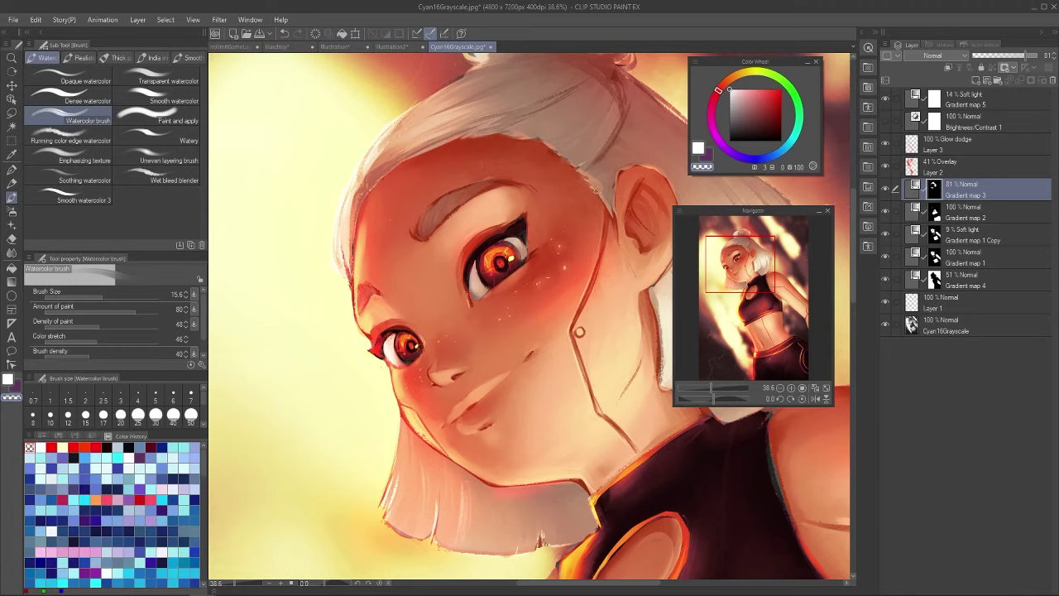
Hide Gradient map 5 and toggle the Glow dodge layer's visibility to compare the whole painting
scroll(616, 232, "down", 6)
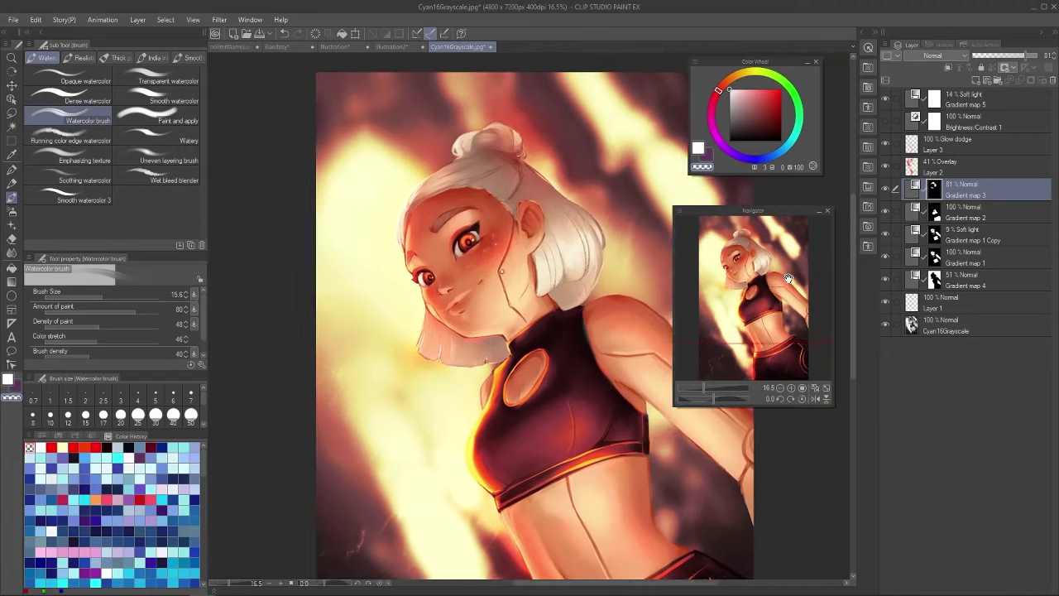
left_click(884, 98)
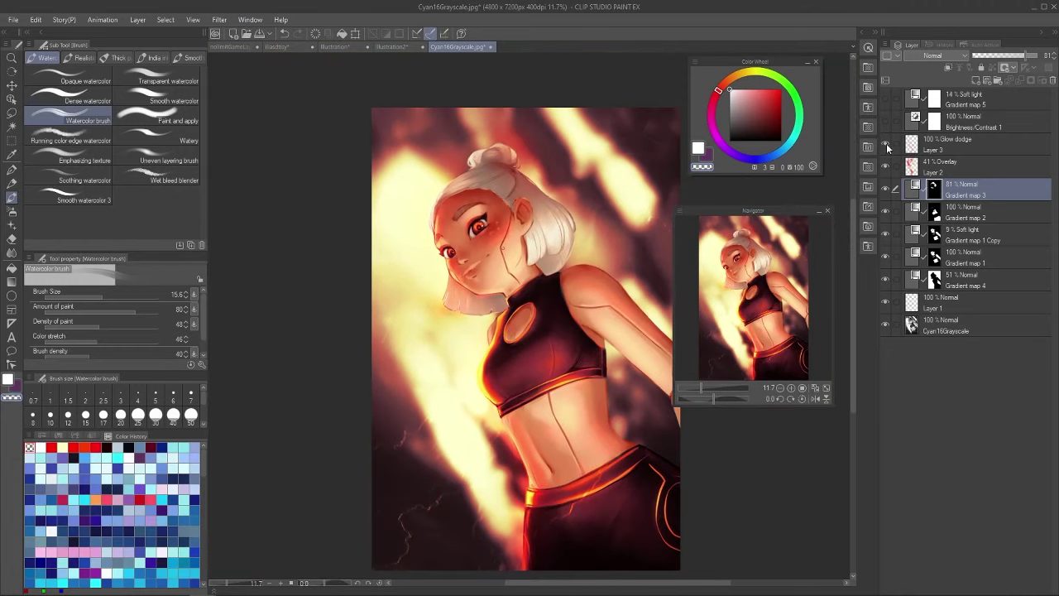
mouse_move(885, 148)
left_mouse_down()
mouse_move(884, 281)
mouse_move(885, 147)
left_mouse_up()
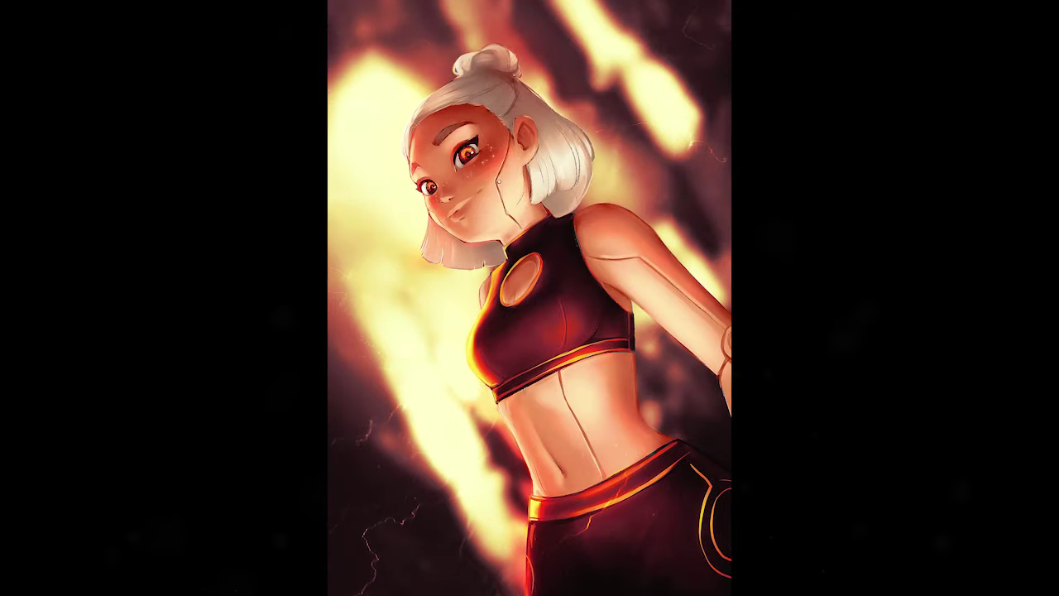